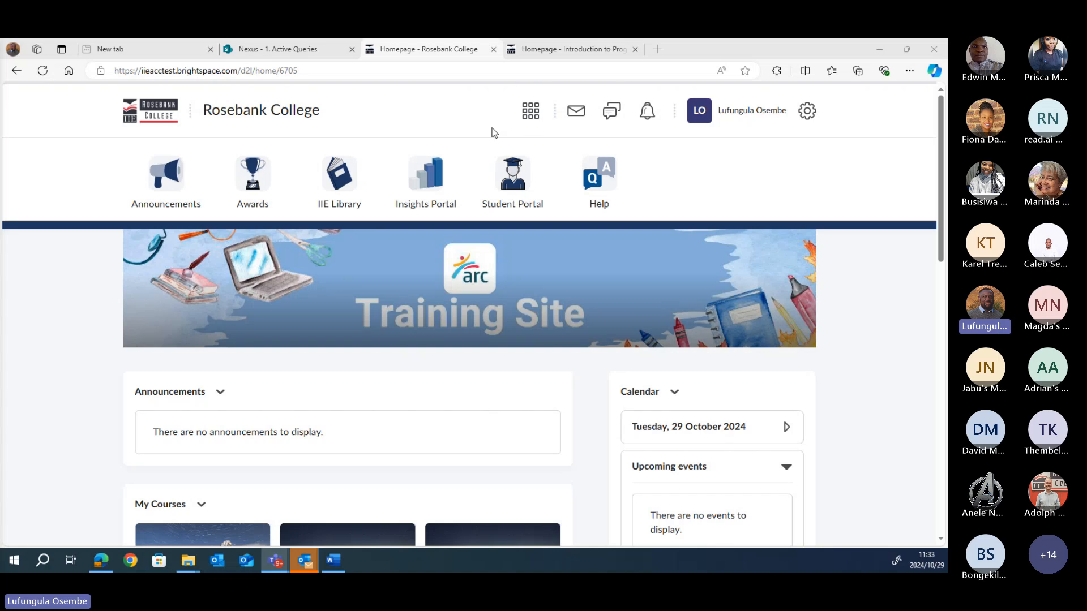
# Step: Open the 2024 sandbox course from the course selector grid
pyautogui.click(531, 114)
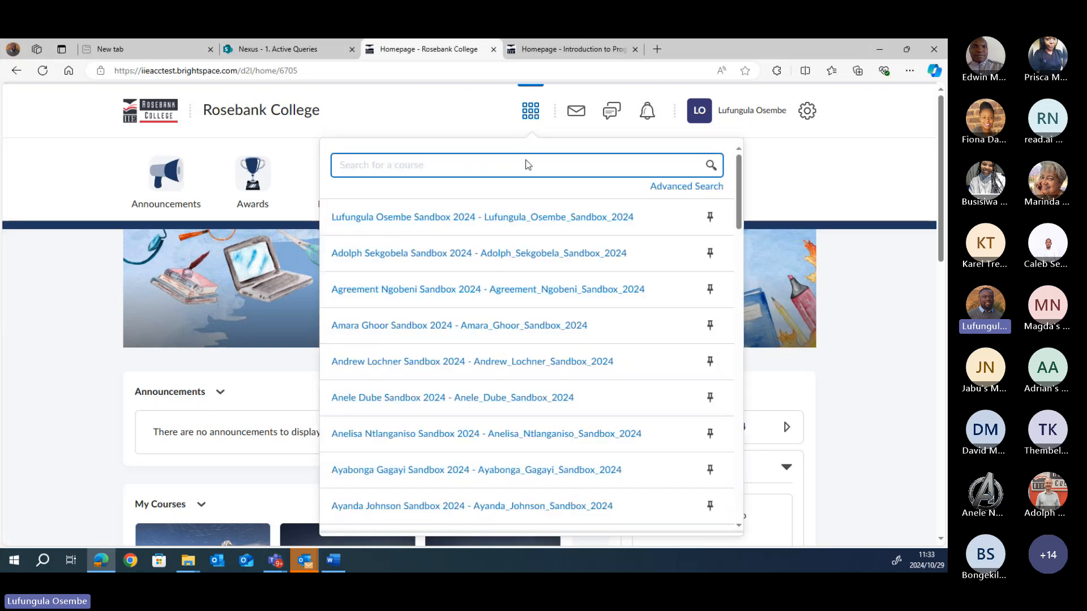
pyautogui.click(500, 221)
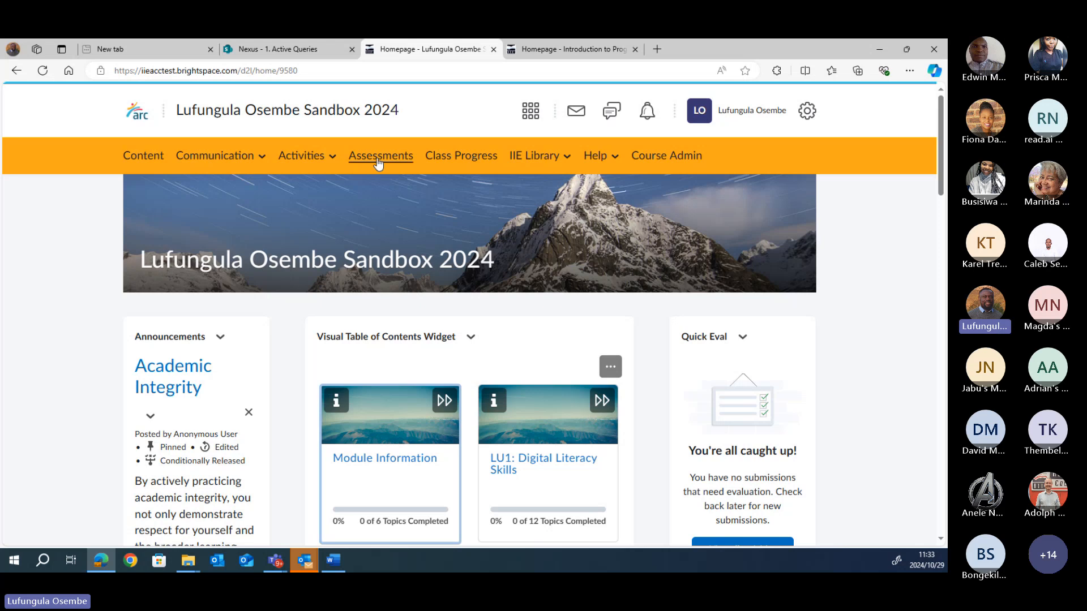
# Step: Open Course Admin, scroll its tool list, and choose Classlist under Learner Management
pyautogui.click(665, 158)
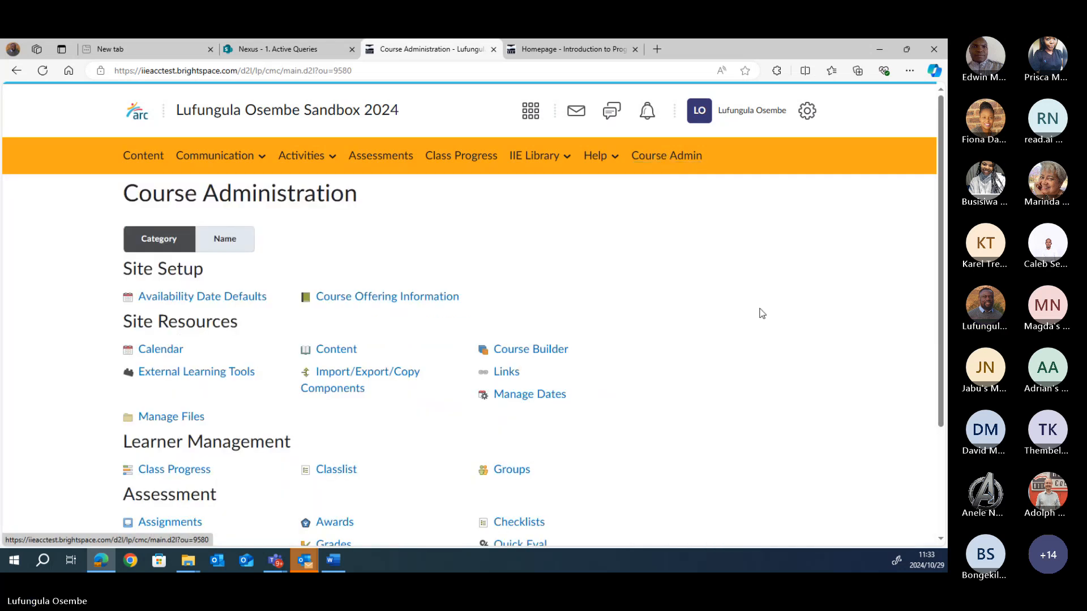
pyautogui.scroll(-3, 747, 396)
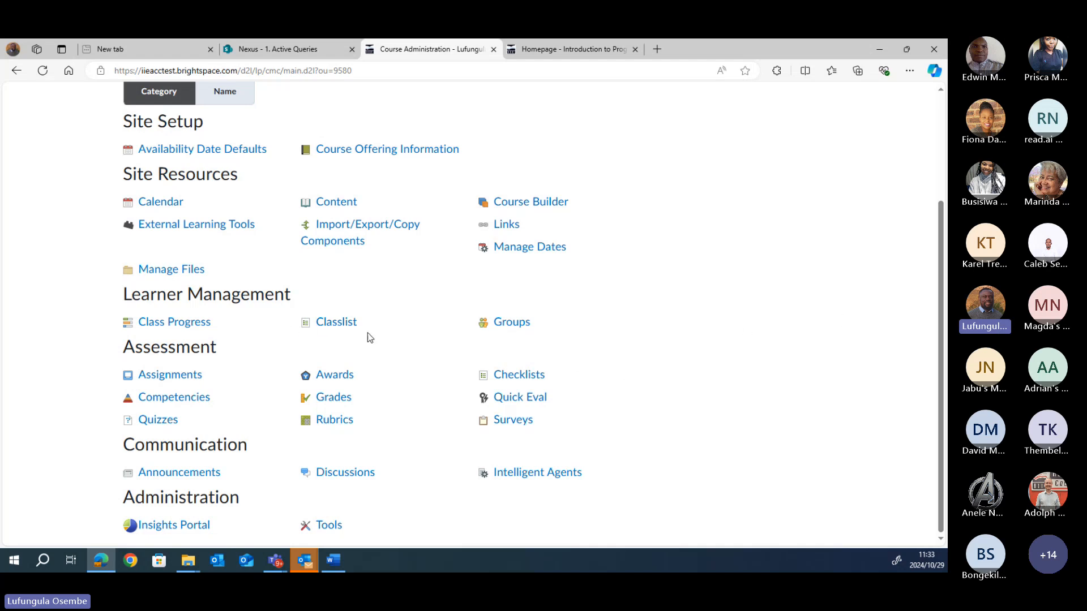
pyautogui.click(337, 322)
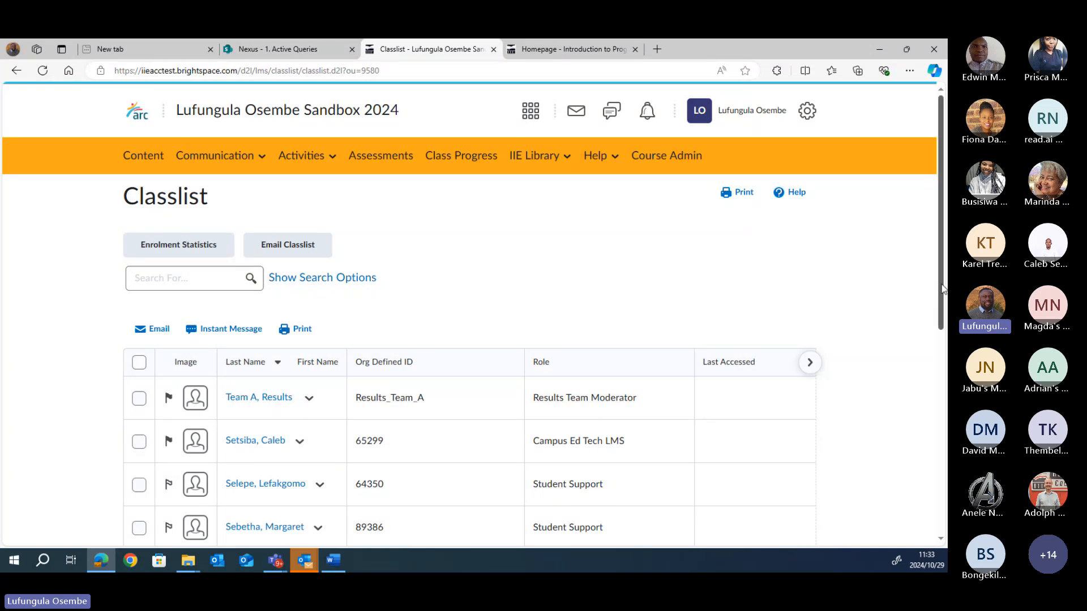
# Step: Scroll through the Classlist to review members' roles, such as Instructor and Student Support
pyautogui.moveTo(940, 289)
pyautogui.mouseDown()
pyautogui.moveTo(940, 303)
pyautogui.moveTo(940, 287)
pyautogui.mouseUp()
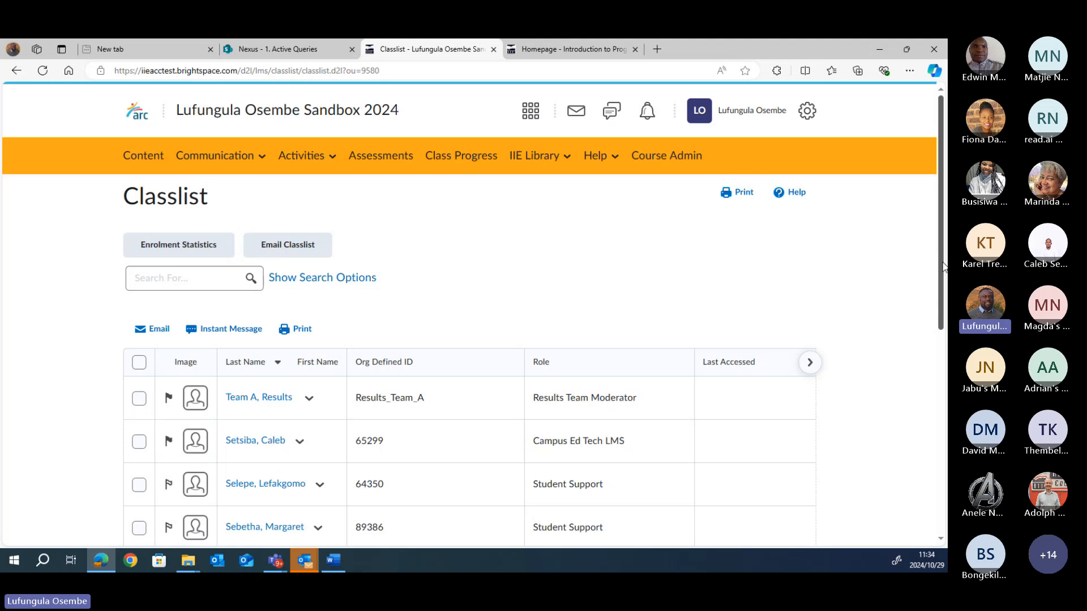
pyautogui.moveTo(941, 262); pyautogui.dragTo(943, 358)
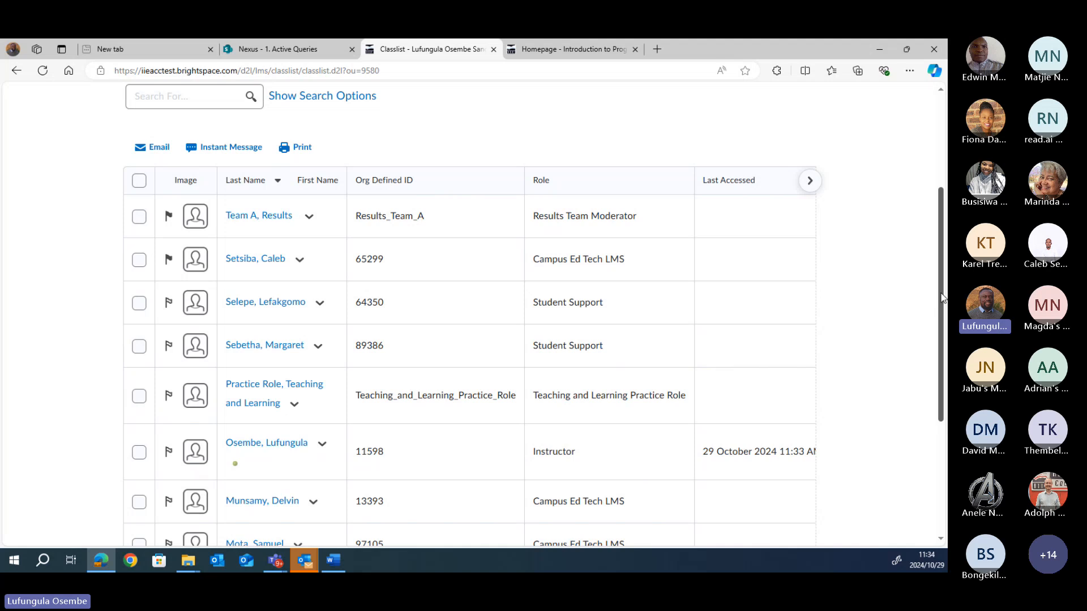
pyautogui.moveTo(942, 295); pyautogui.dragTo(945, 244)
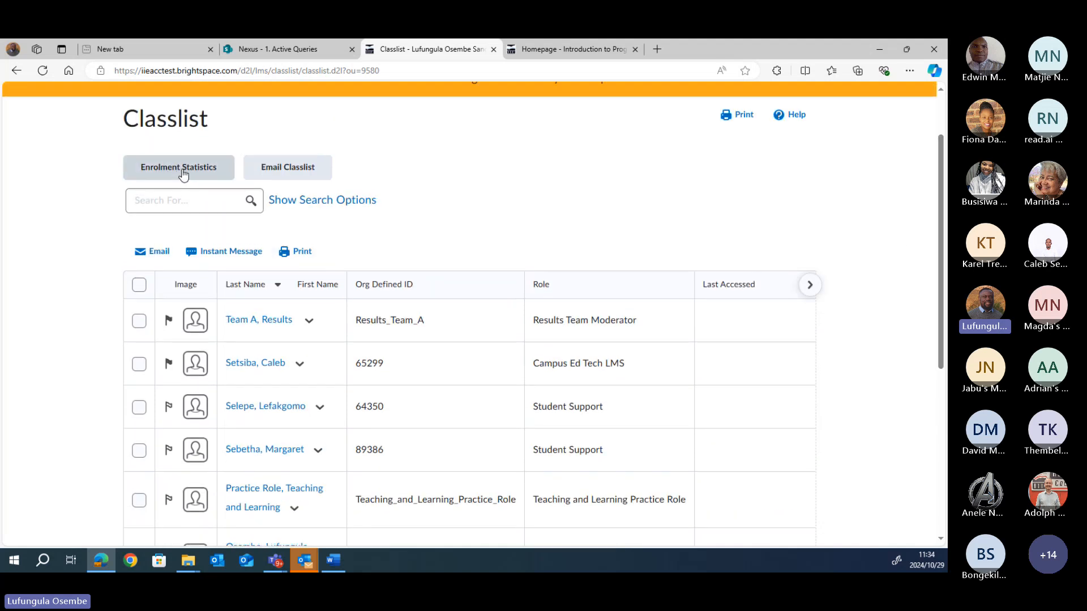
pyautogui.click(182, 173)
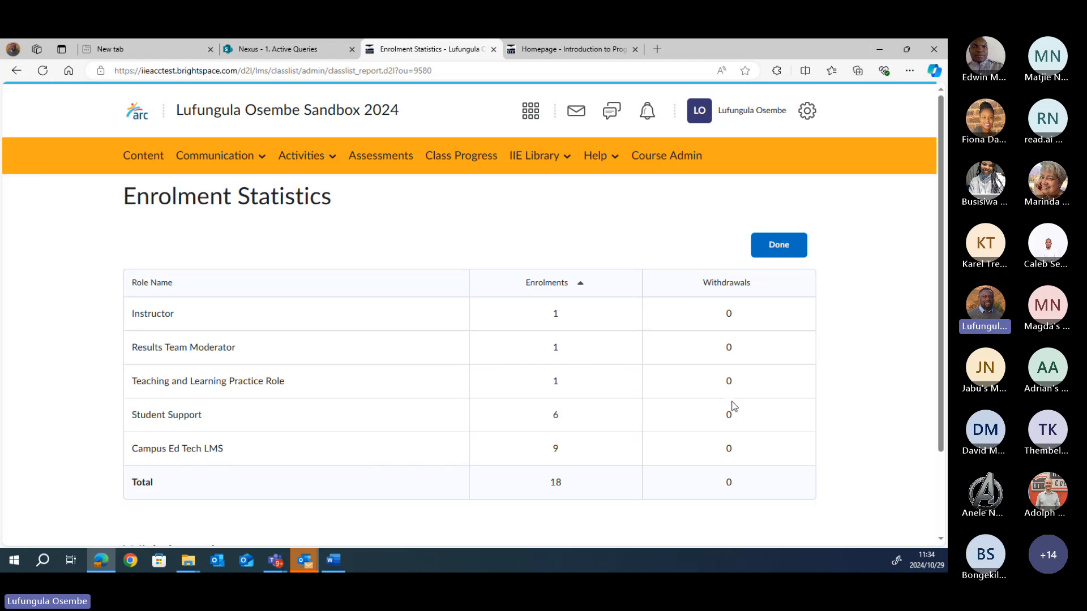
pyautogui.click(784, 249)
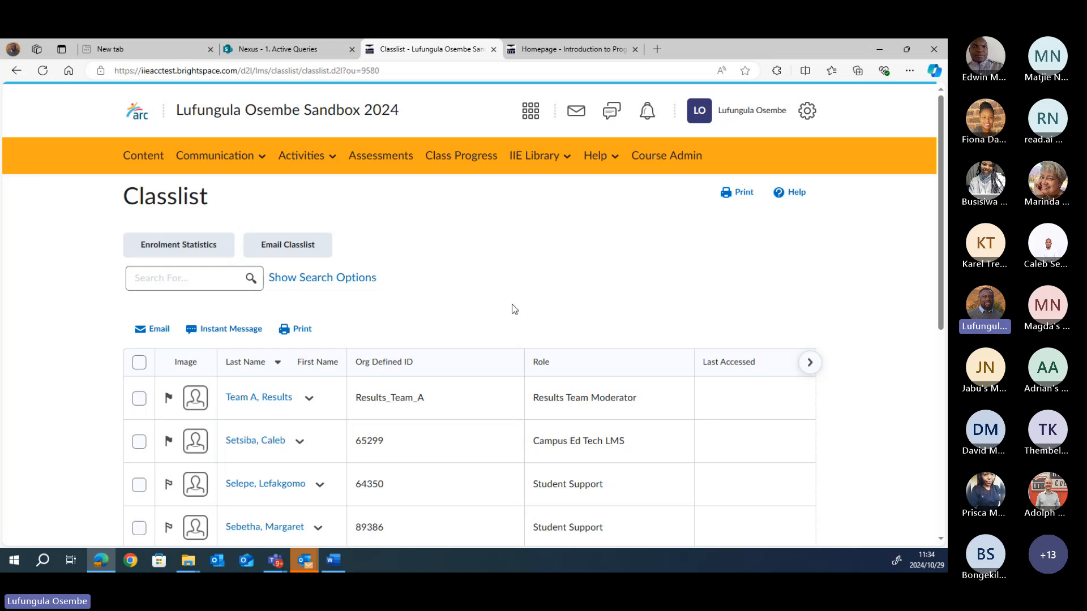
# Step: Tick the first three Classlist rows, starting with the Results team account, then go to Email Classlist
pyautogui.scroll(-1, 453, 311)
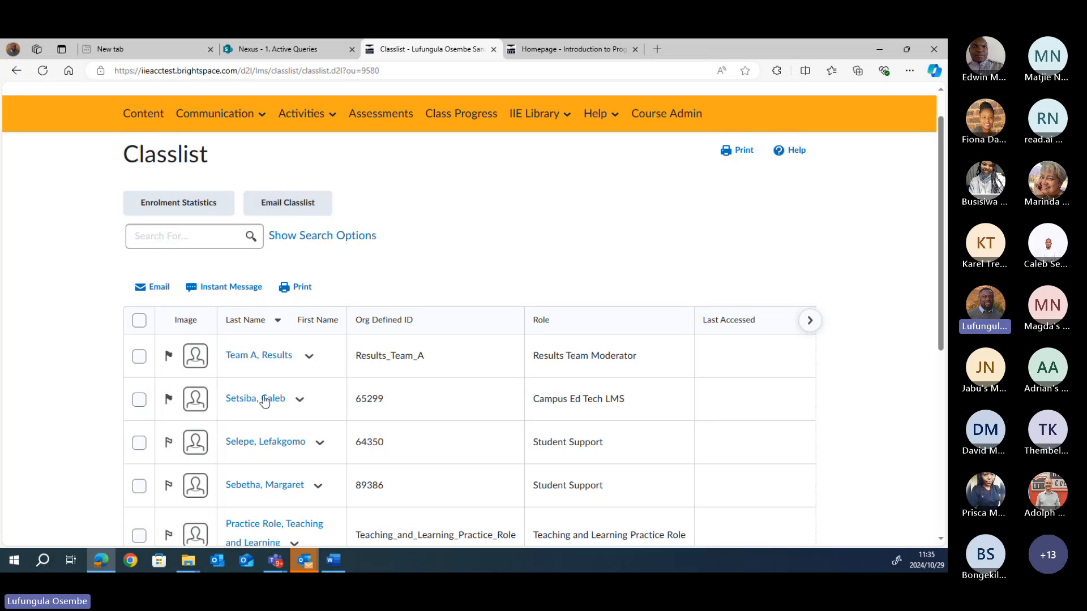
pyautogui.moveTo(940, 291); pyautogui.dragTo(941, 312)
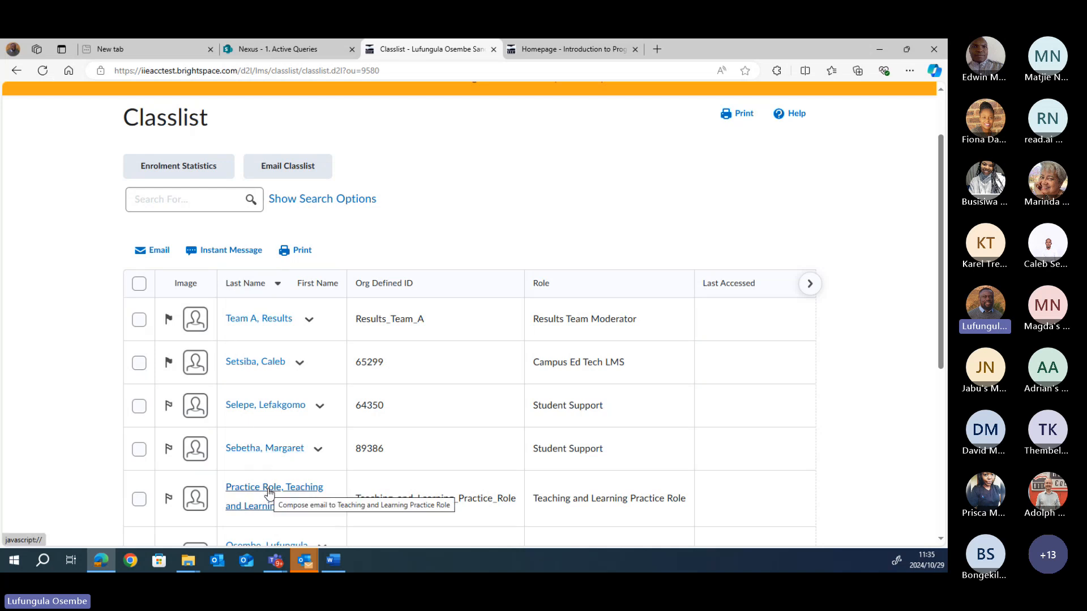
pyautogui.click(138, 320)
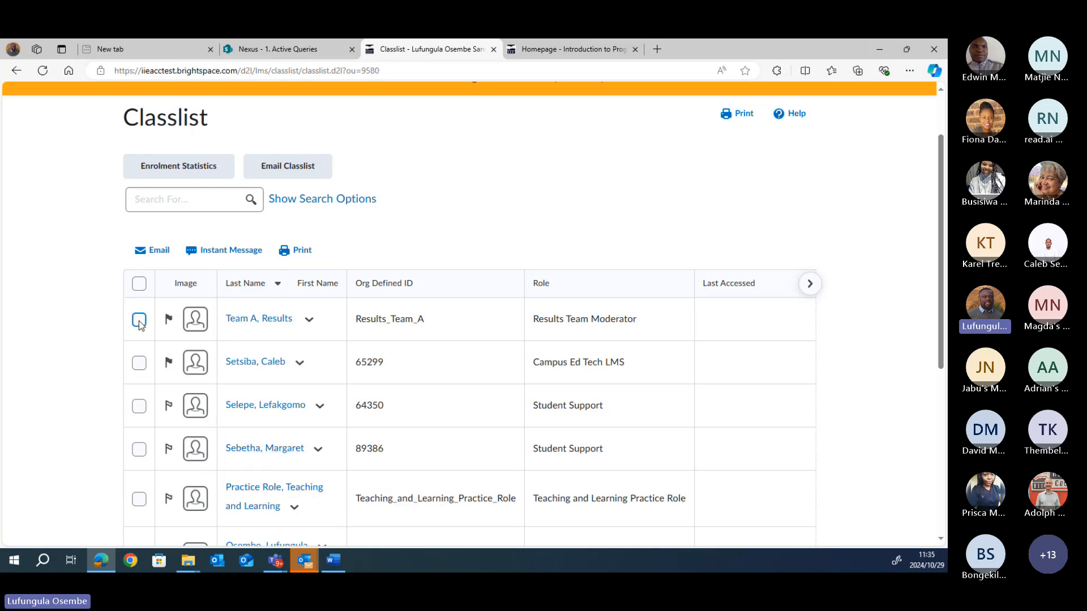
pyautogui.click(139, 364)
pyautogui.click(139, 407)
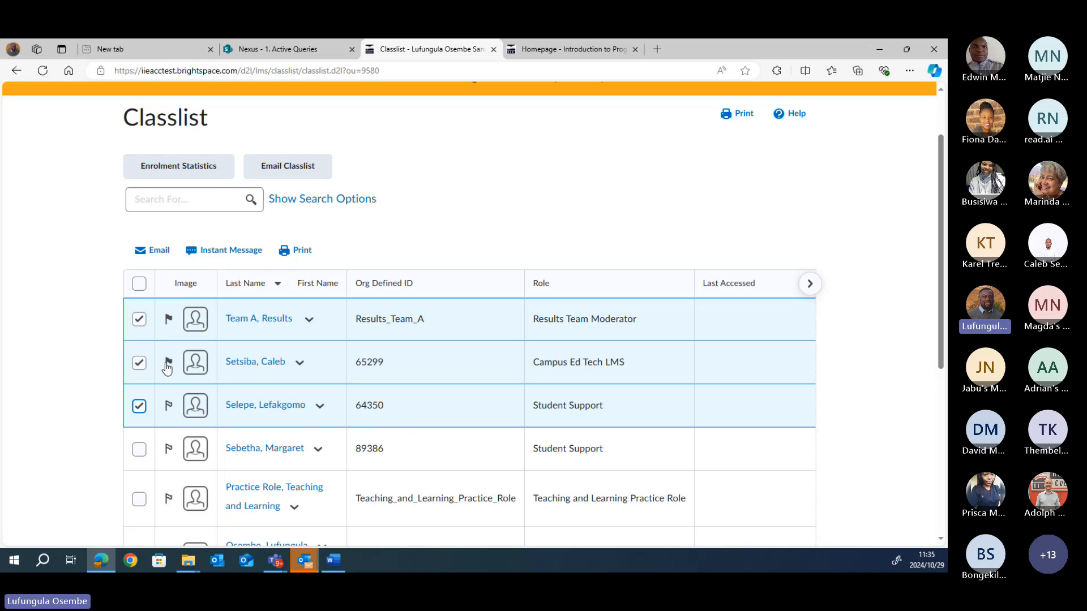
pyautogui.click(287, 168)
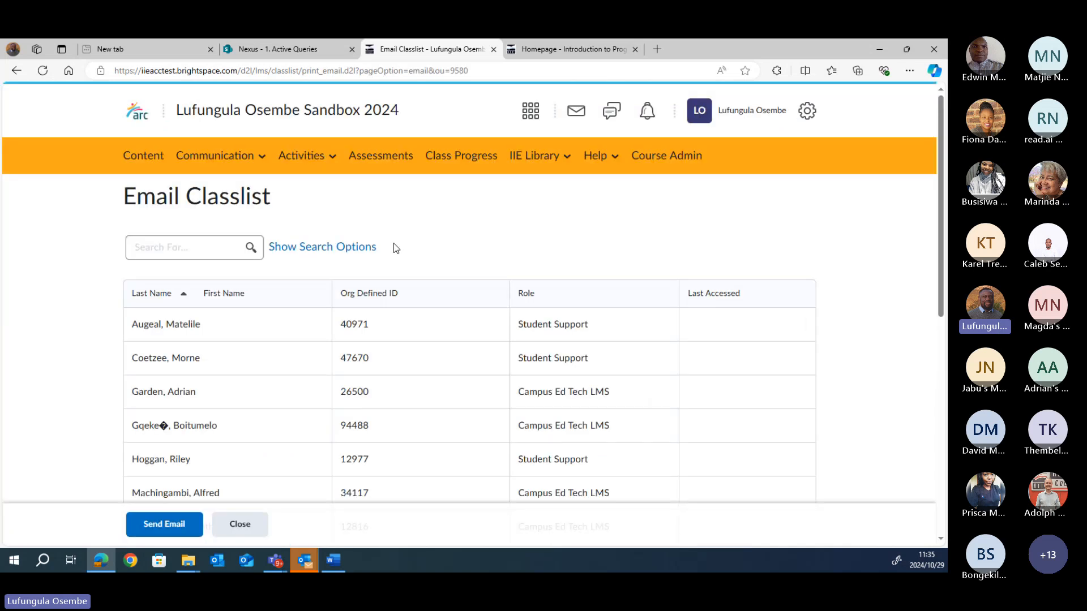
# Step: Start a Send Email message from Email Classlist with every member as Bcc
pyautogui.scroll(-4, 860, 334)
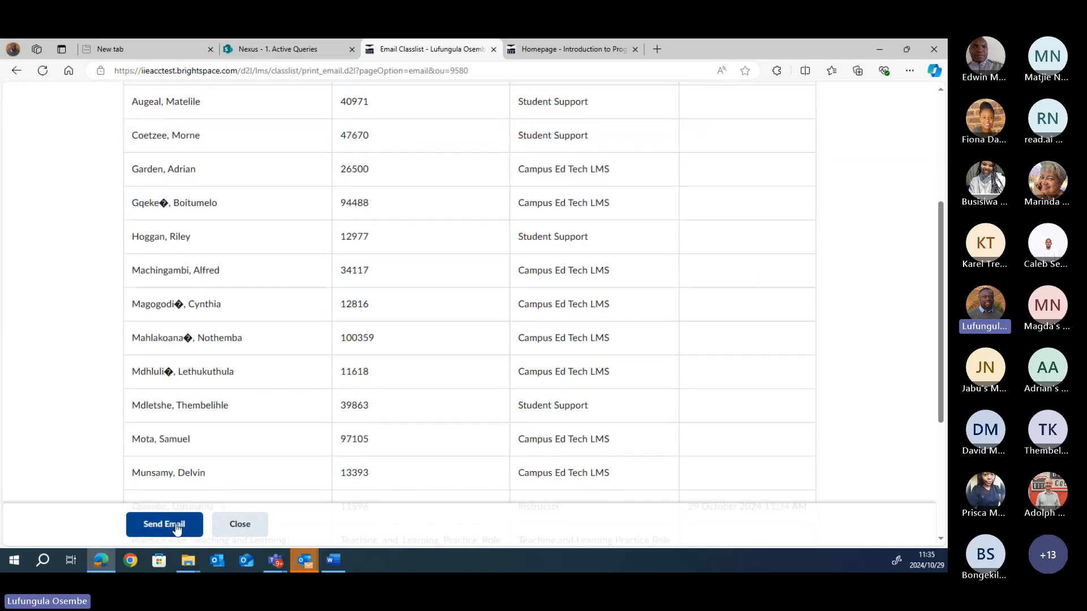
pyautogui.click(177, 527)
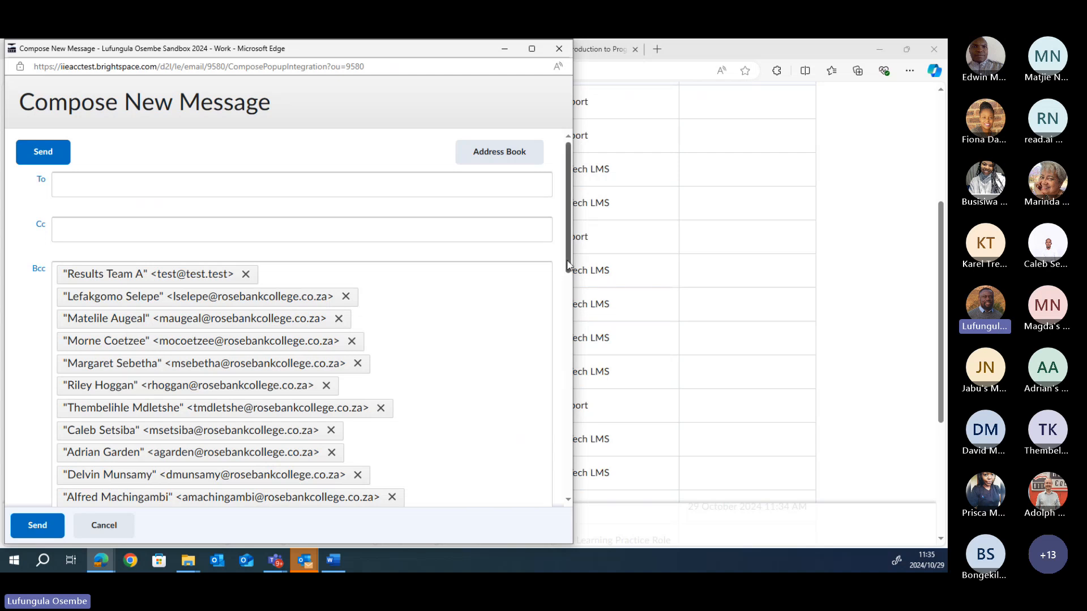
# Step: Reposition the Compose New Message window, click into its body, then close it unsent
pyautogui.moveTo(567, 264); pyautogui.dragTo(587, 433)
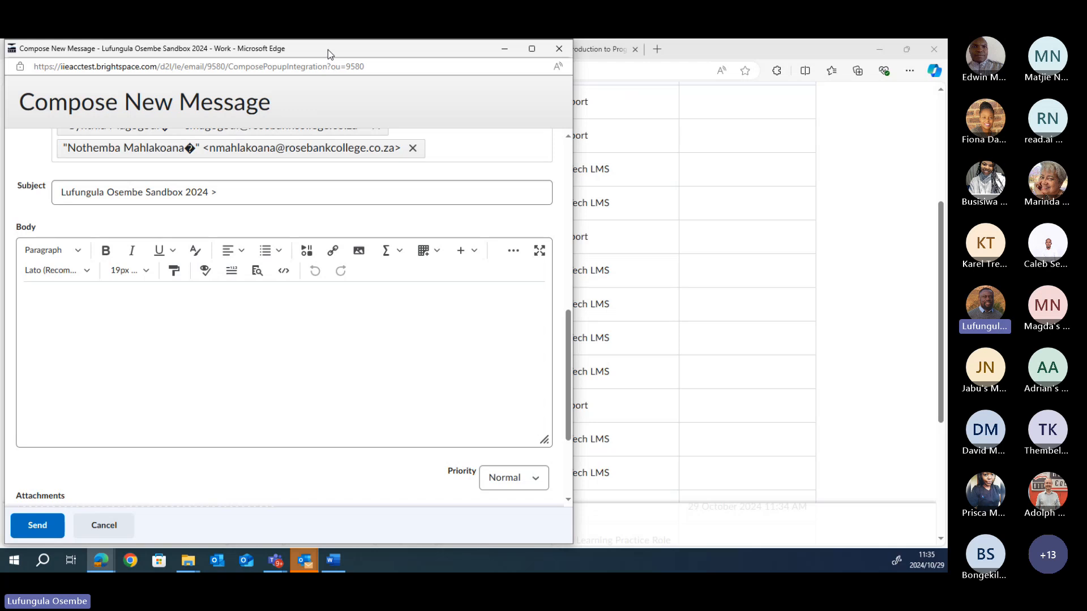
pyautogui.moveTo(327, 49); pyautogui.dragTo(448, 52)
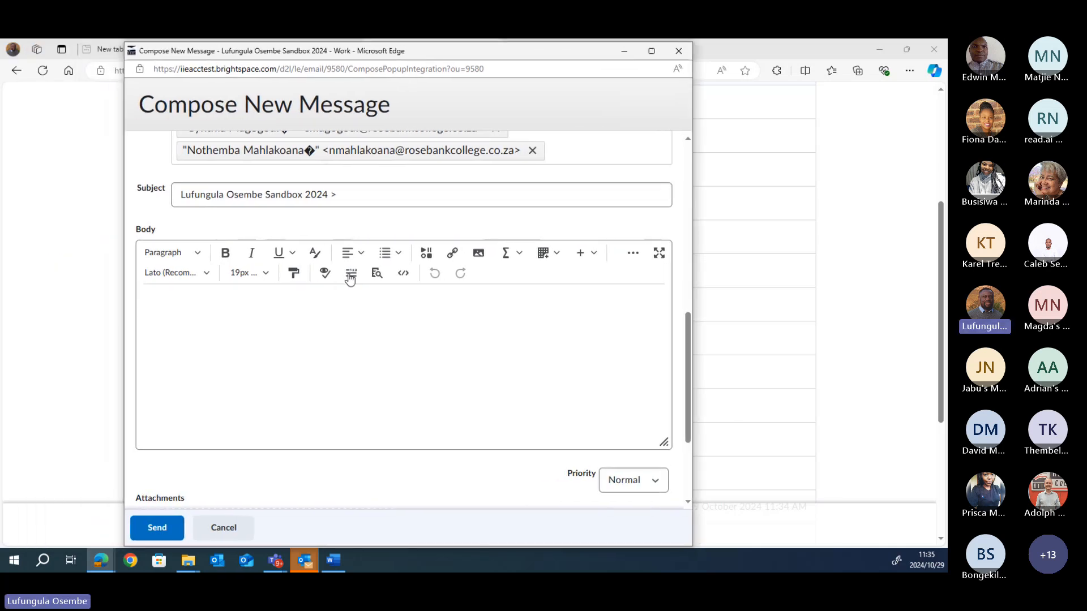
pyautogui.click(171, 305)
pyautogui.moveTo(688, 368); pyautogui.dragTo(686, 438)
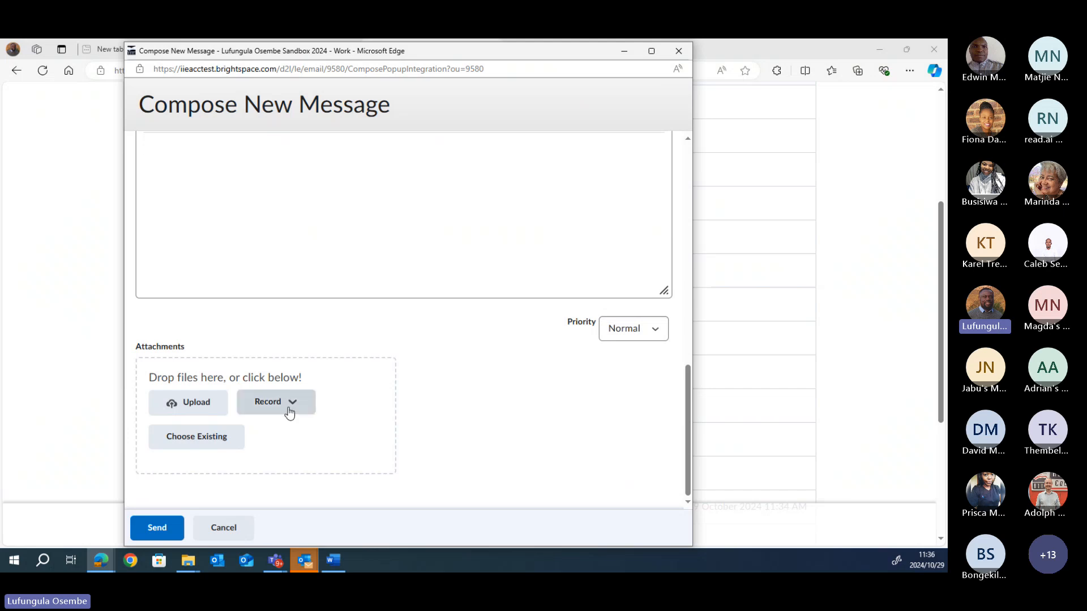
pyautogui.click(681, 53)
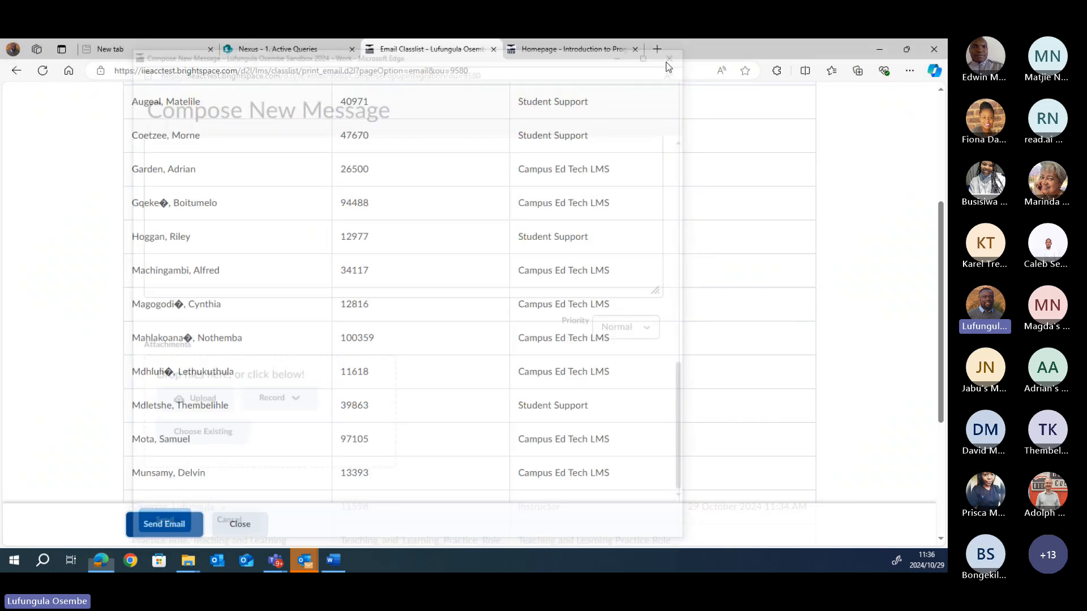
# Step: Leave Email Classlist and start an e-mail to the second class member via its actions menu
pyautogui.click(251, 525)
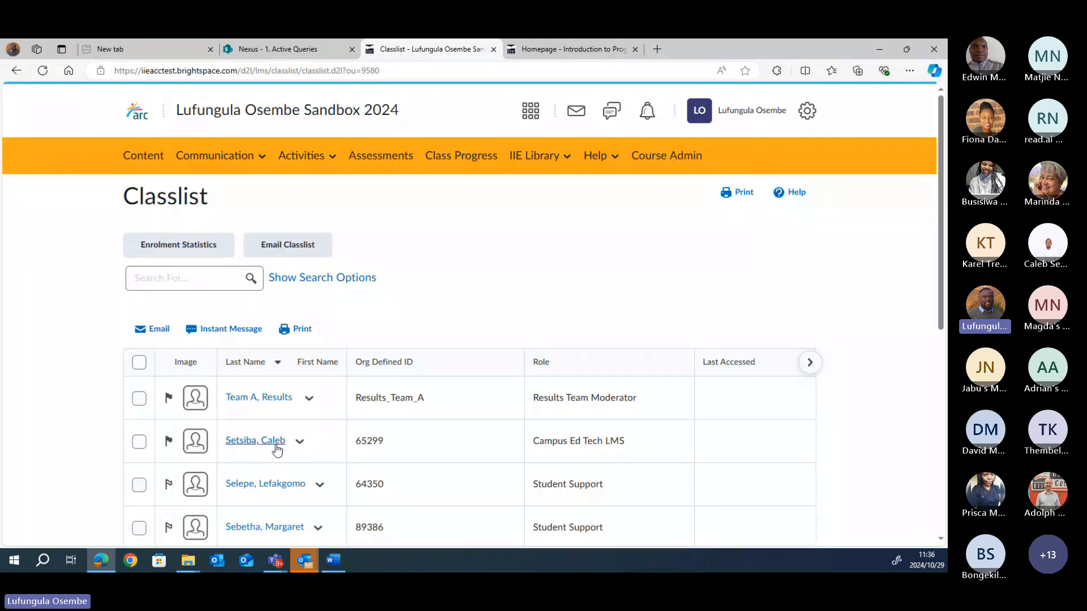
pyautogui.click(139, 442)
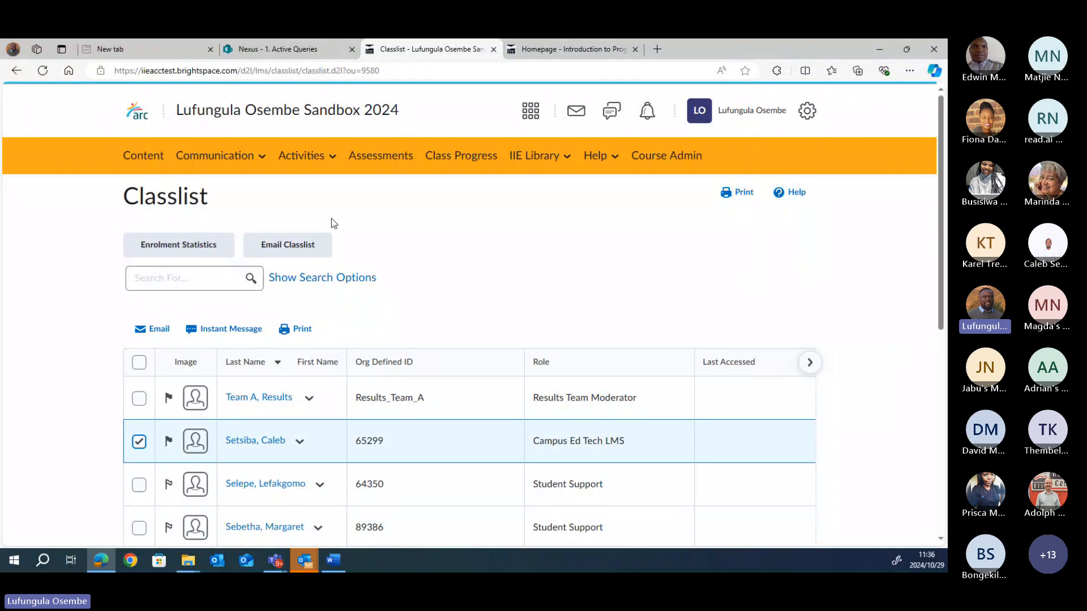
pyautogui.click(300, 442)
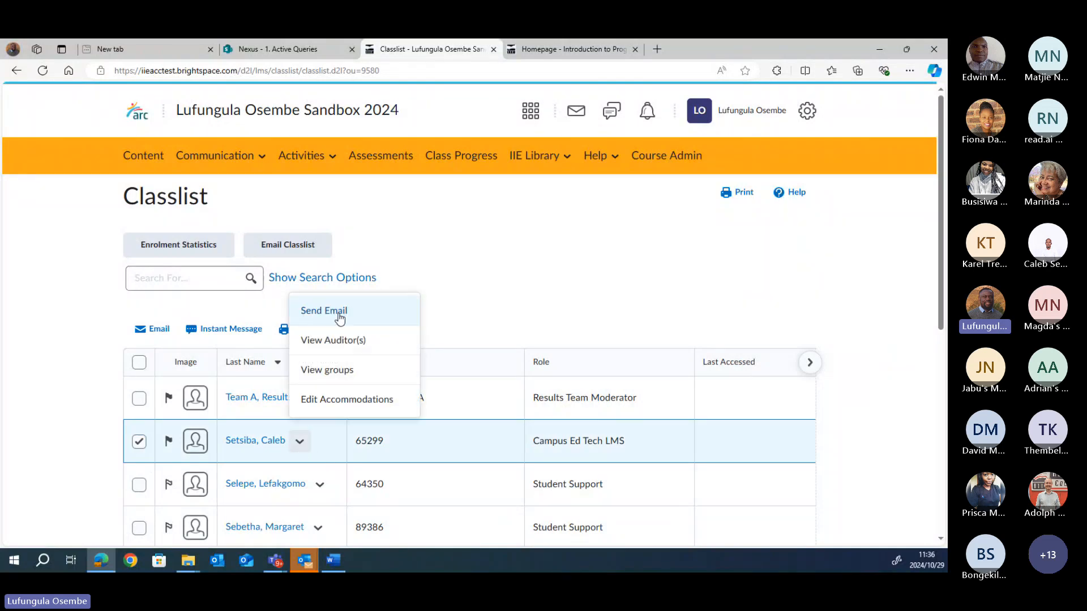
pyautogui.click(337, 316)
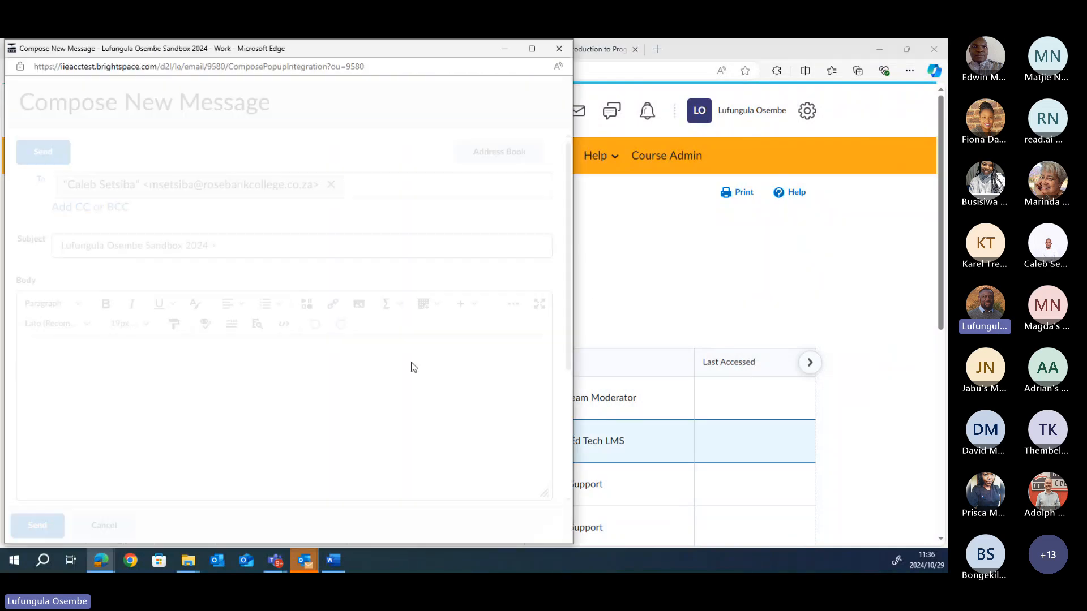
# Step: Check the compose window's Record attachment options, then discard the individual message unsent
pyautogui.moveTo(333, 54); pyautogui.dragTo(374, 54)
pyautogui.moveTo(610, 301); pyautogui.dragTo(607, 444)
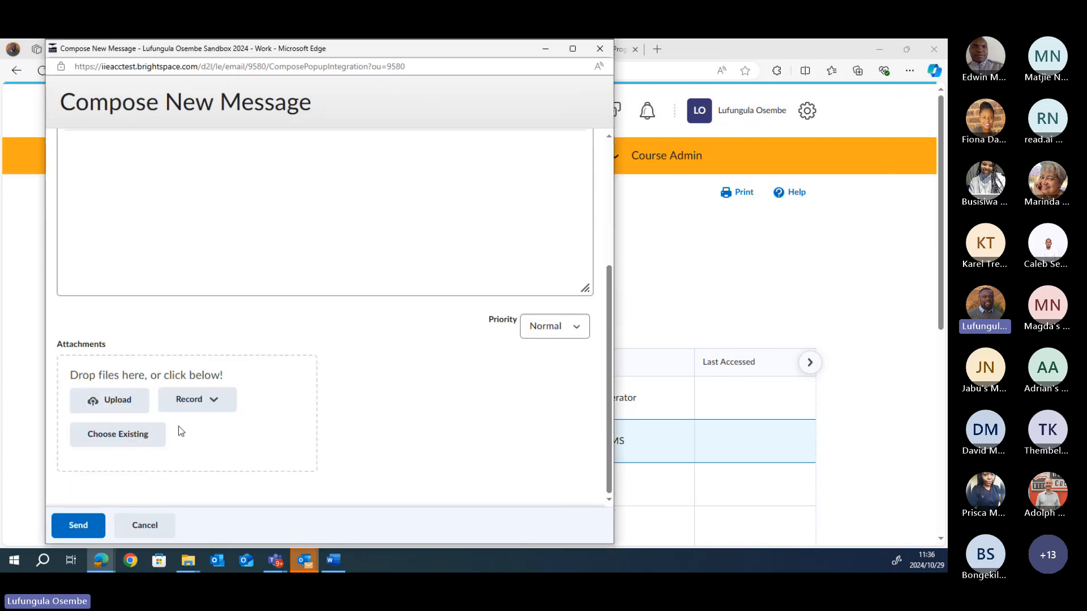
pyautogui.click(213, 402)
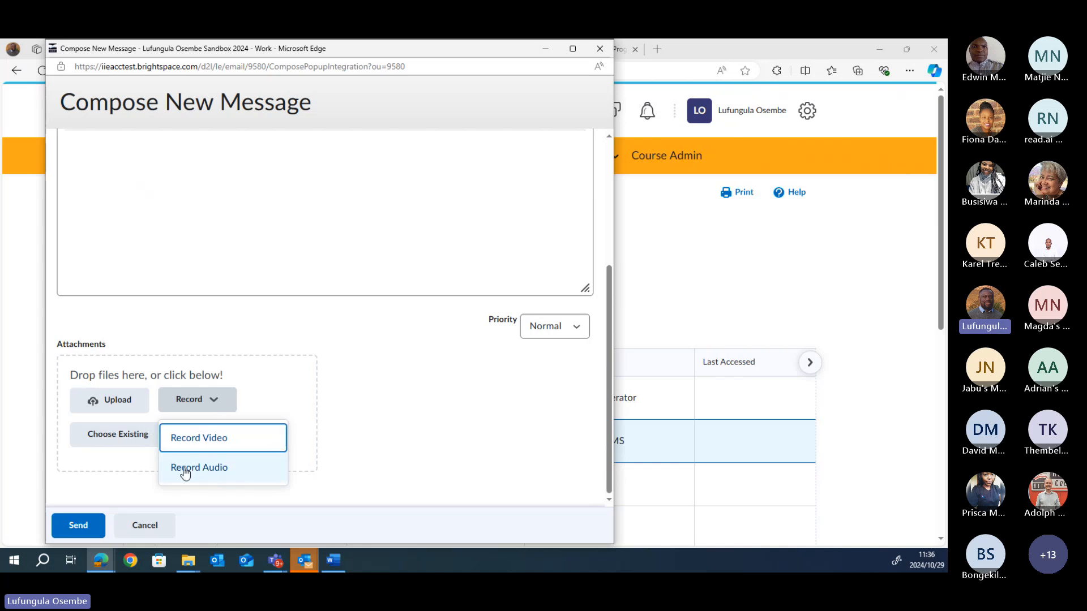
pyautogui.moveTo(609, 295); pyautogui.dragTo(612, 188)
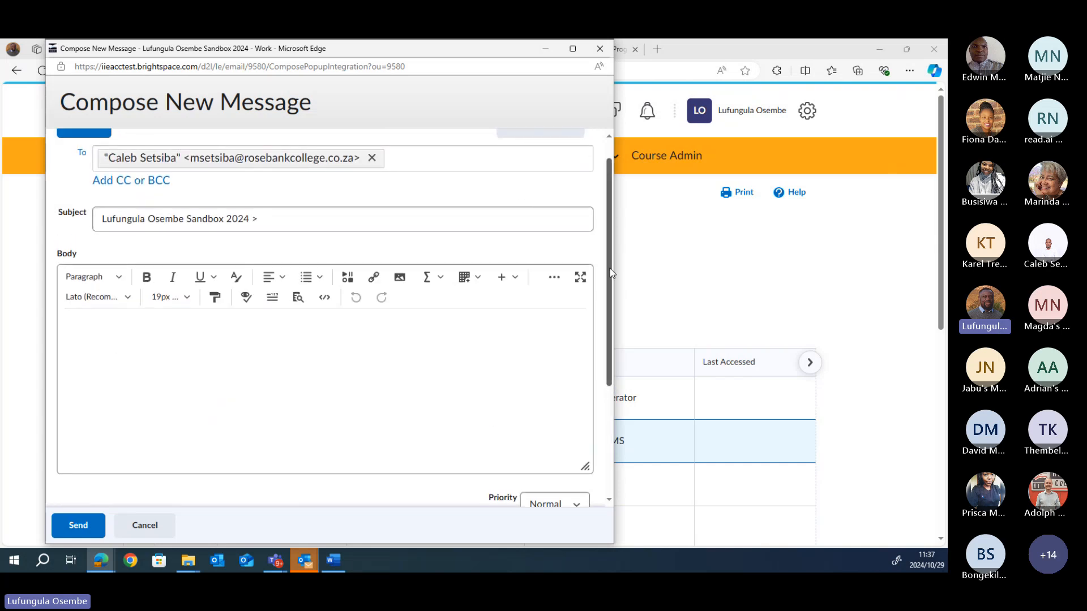
pyautogui.scroll(1, 611, 272)
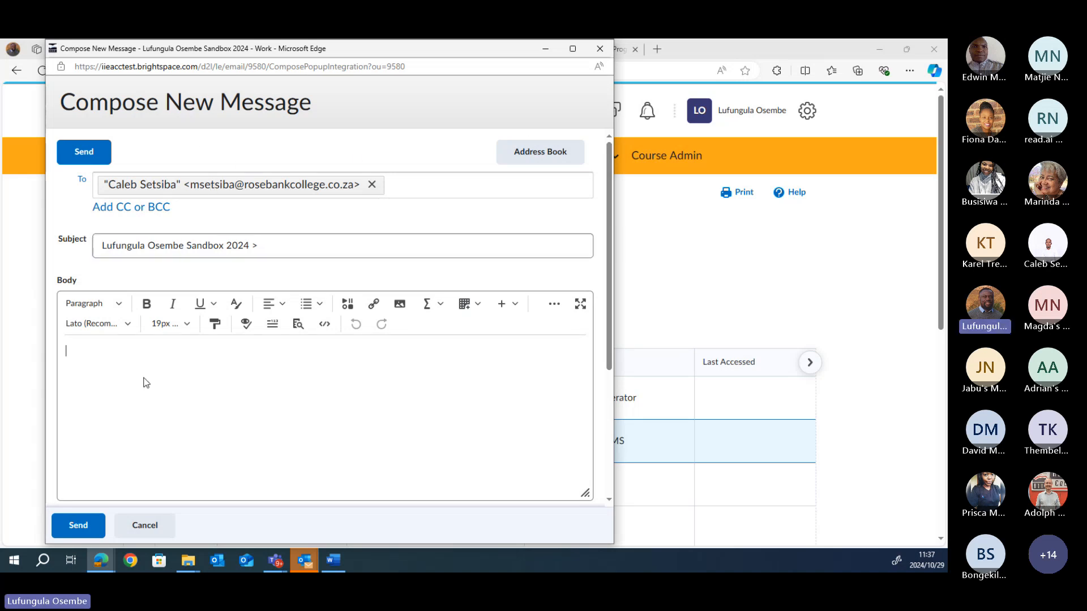
pyautogui.click(600, 50)
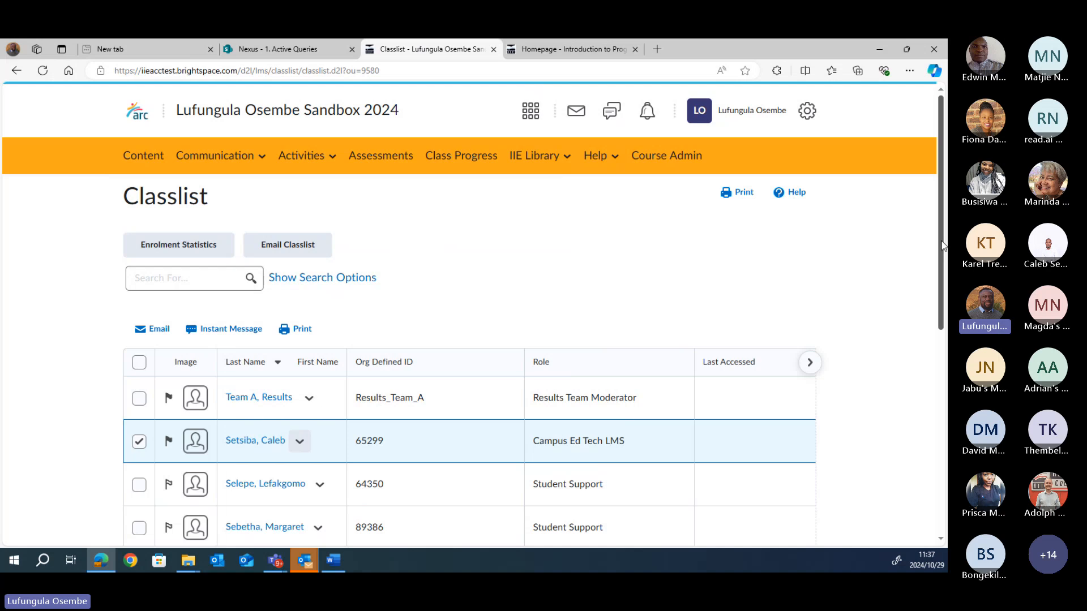
# Step: Deselect the previous member, select the Student Support member, and start an instant message
pyautogui.scroll(-3, 943, 245)
pyautogui.click(139, 272)
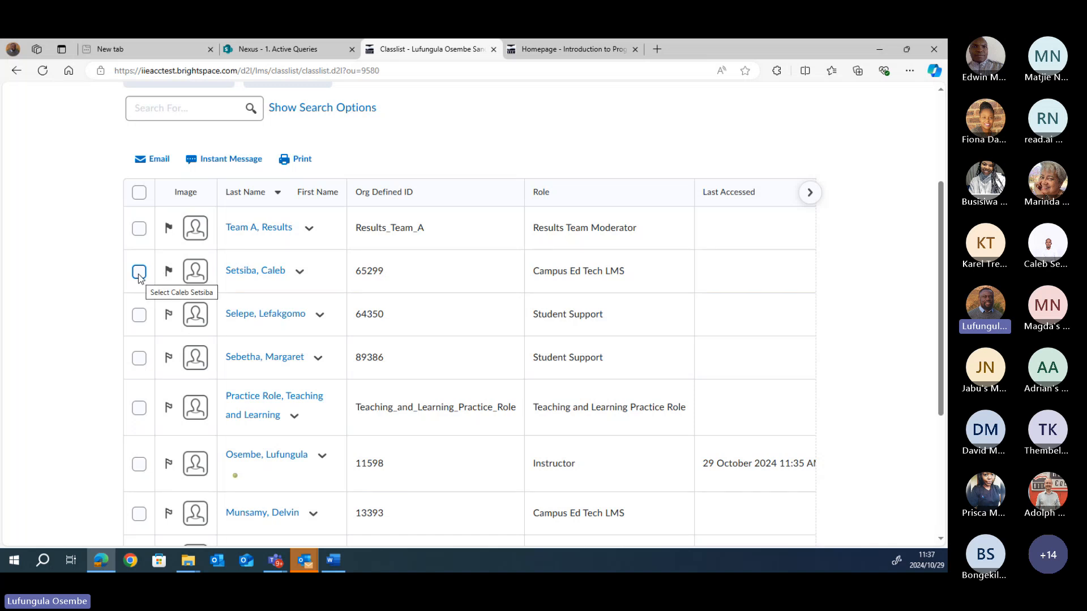
pyautogui.click(138, 315)
pyautogui.click(220, 160)
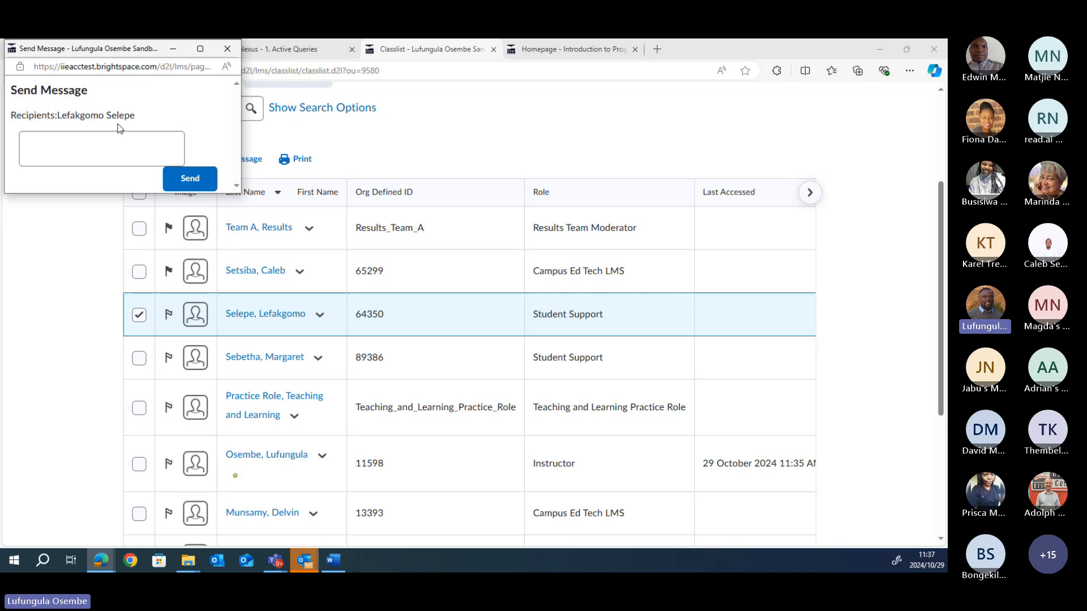
# Step: Type and erase test text 'dfg', close the instant message unsent, and deselect the member
pyautogui.click(60, 137)
pyautogui.write('dfg')
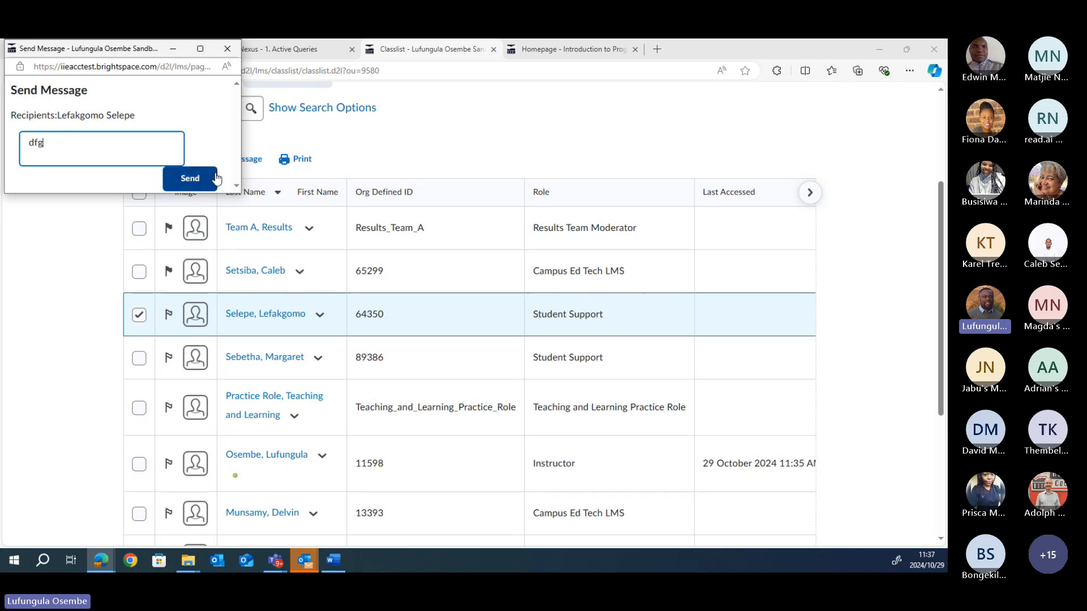
pyautogui.press('BackSpace')
pyautogui.press('BackSpace')
pyautogui.press('BackSpace')
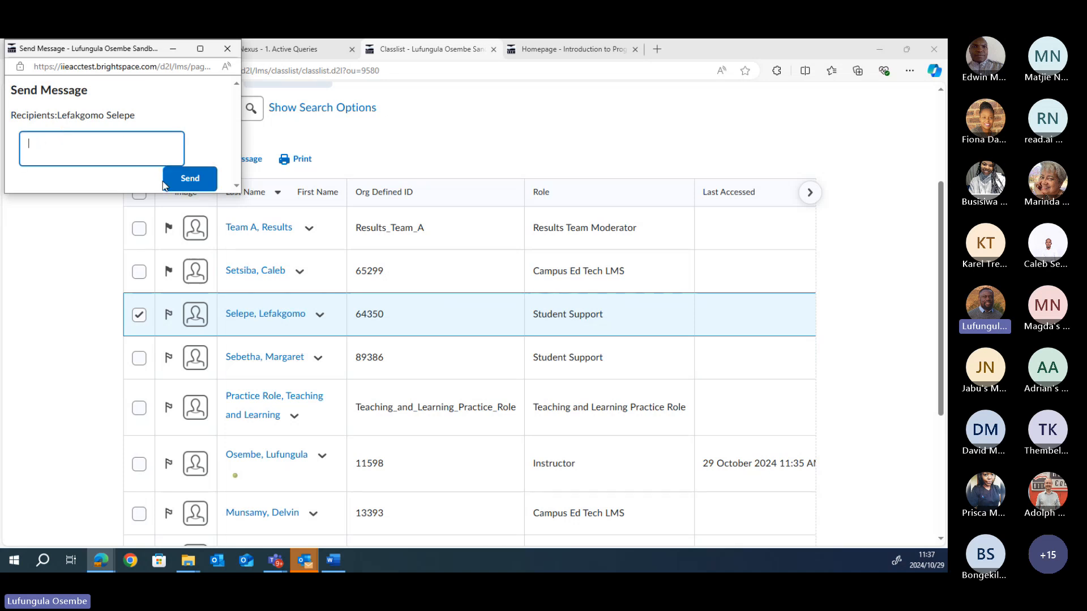
pyautogui.click(227, 48)
pyautogui.click(138, 313)
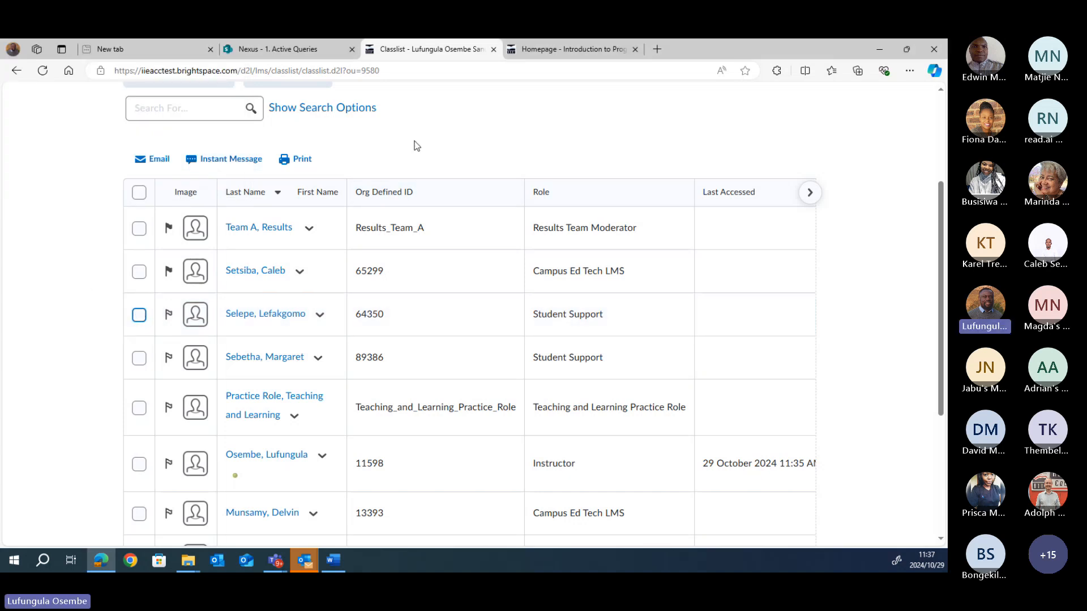
pyautogui.scroll(2, 509, 226)
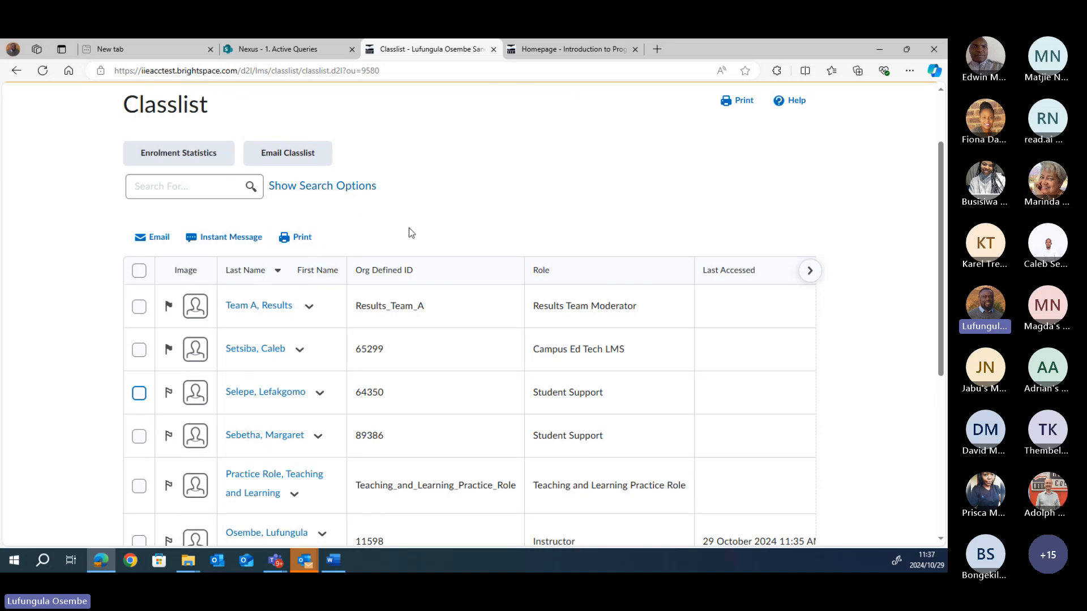
pyautogui.scroll(-1, 339, 311)
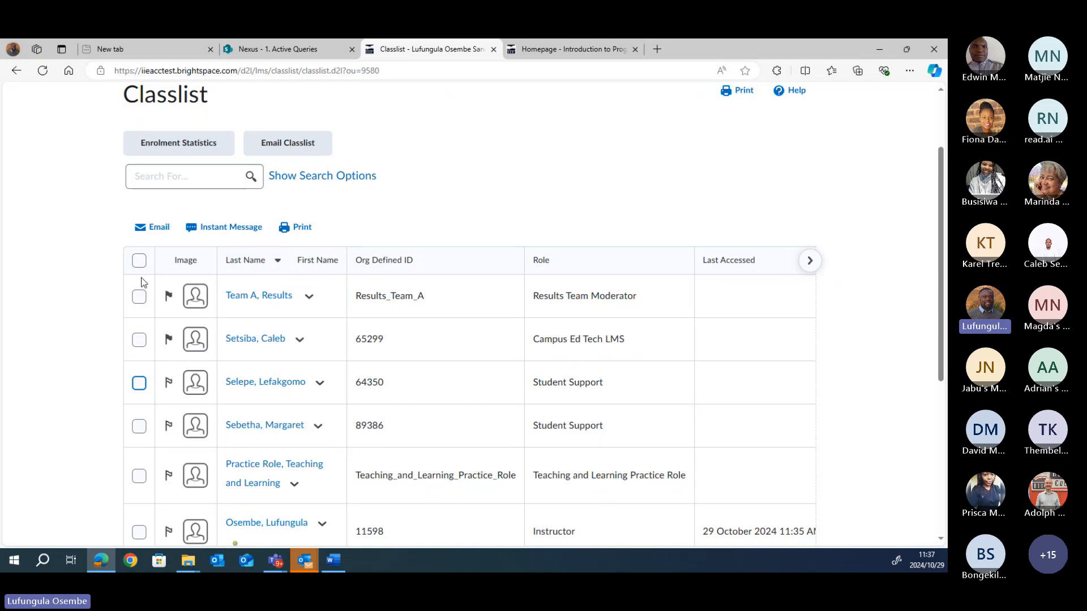
pyautogui.click(140, 263)
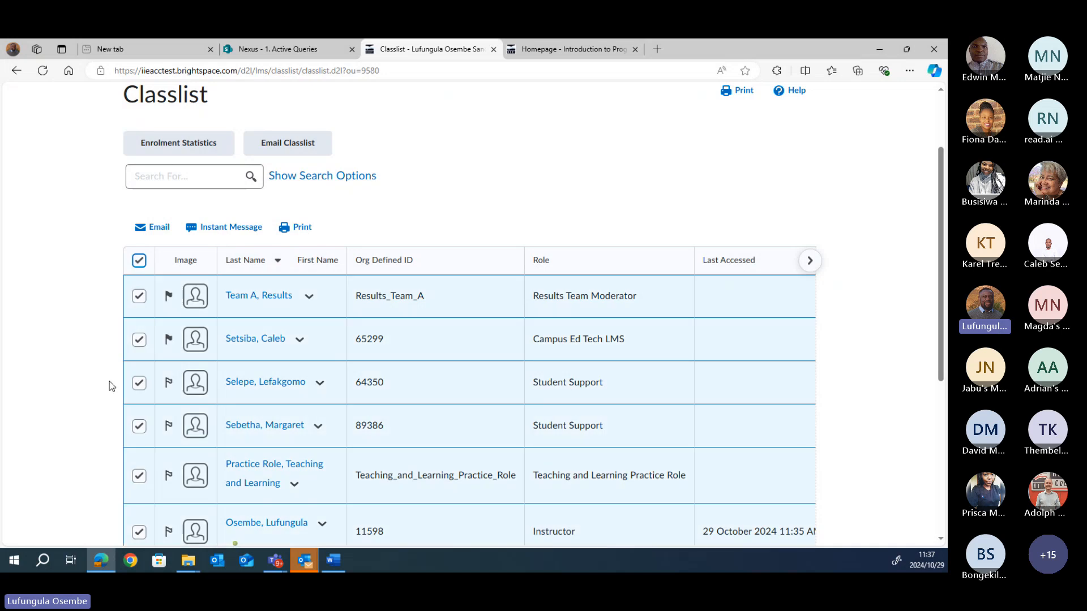
pyautogui.click(302, 226)
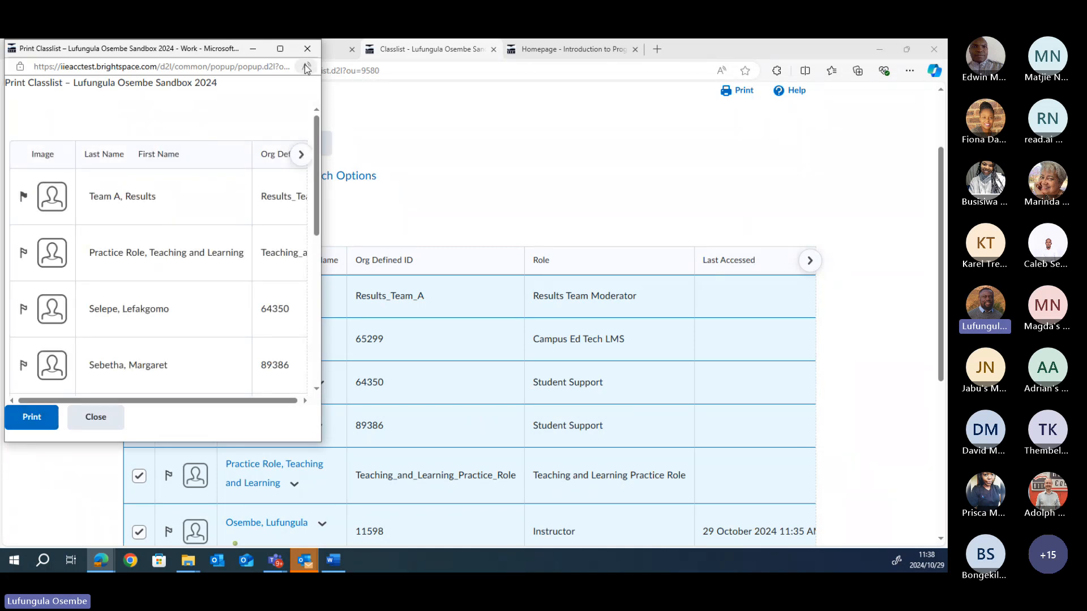
pyautogui.click(307, 49)
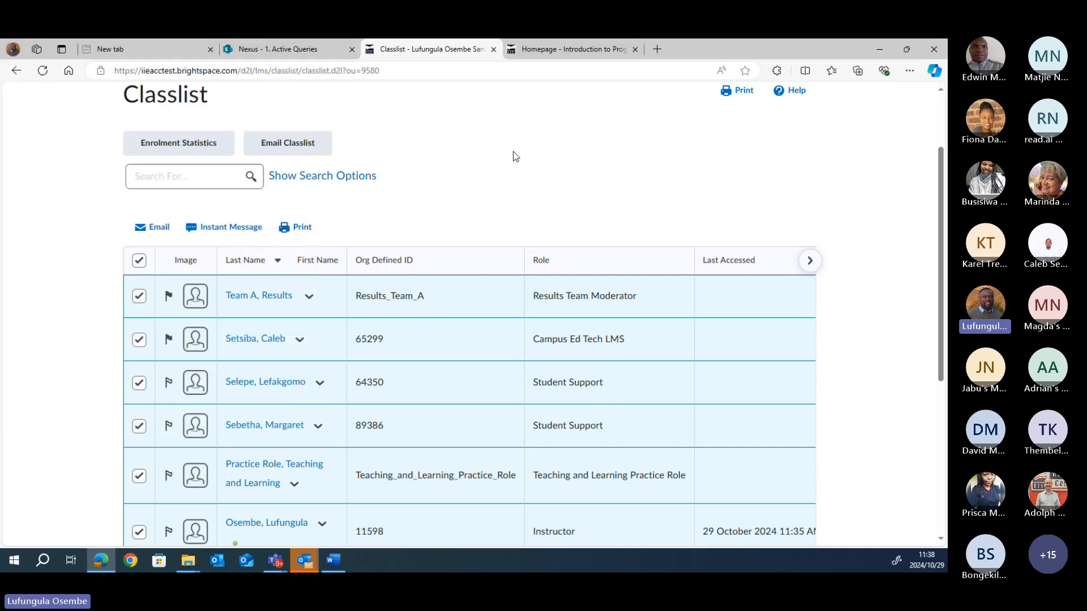
pyautogui.scroll(-5, 515, 157)
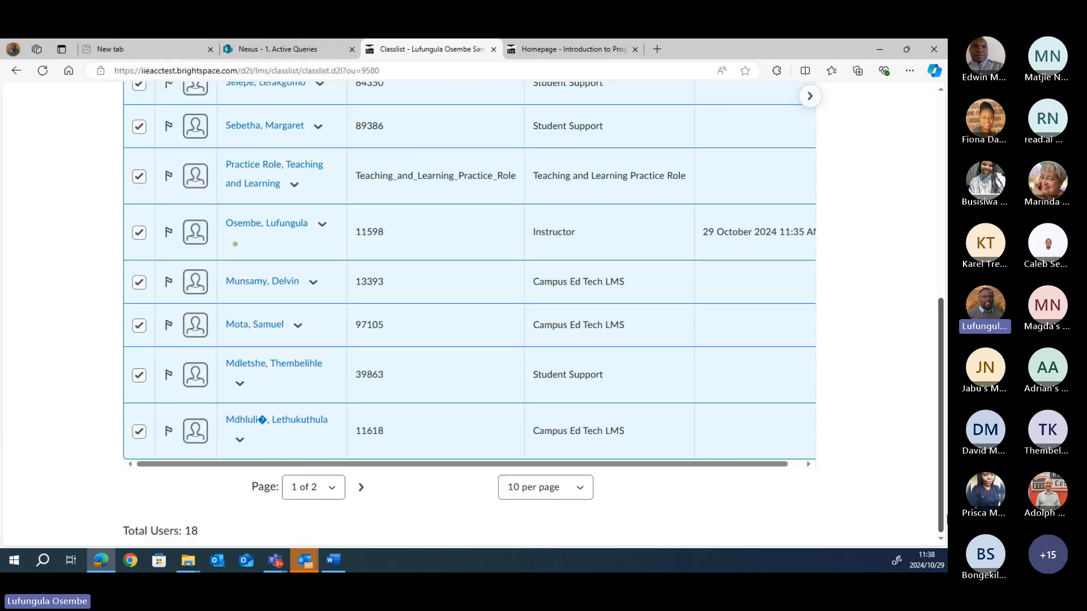
pyautogui.scroll(1, 931, 374)
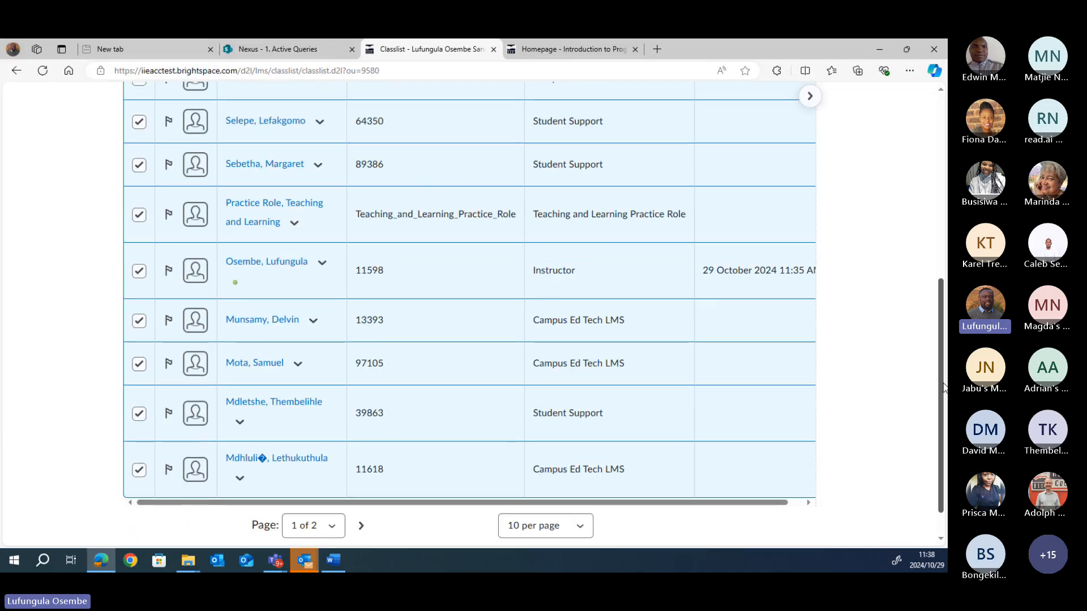
pyautogui.scroll(1, 940, 373)
pyautogui.scroll(3, 939, 368)
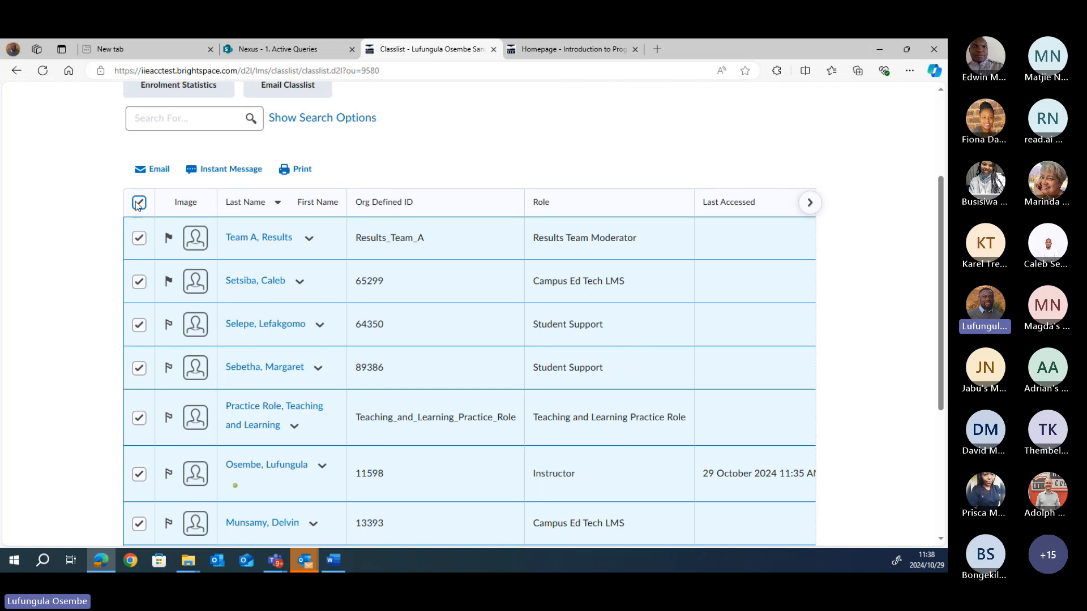
pyautogui.click(139, 202)
pyautogui.scroll(1, 942, 270)
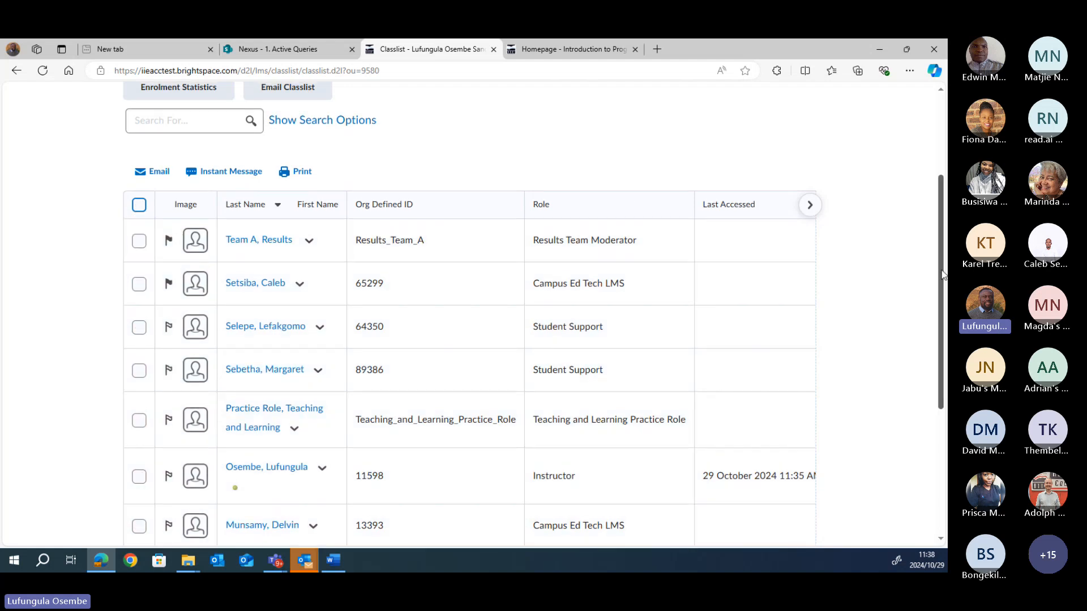
pyautogui.scroll(1, 942, 270)
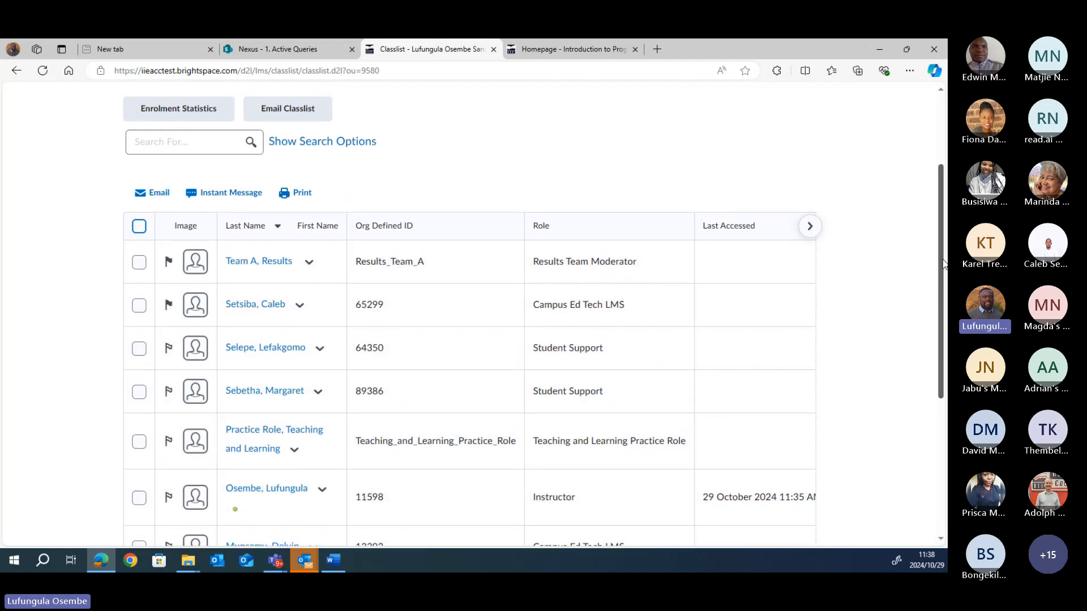
pyautogui.scroll(3, 943, 262)
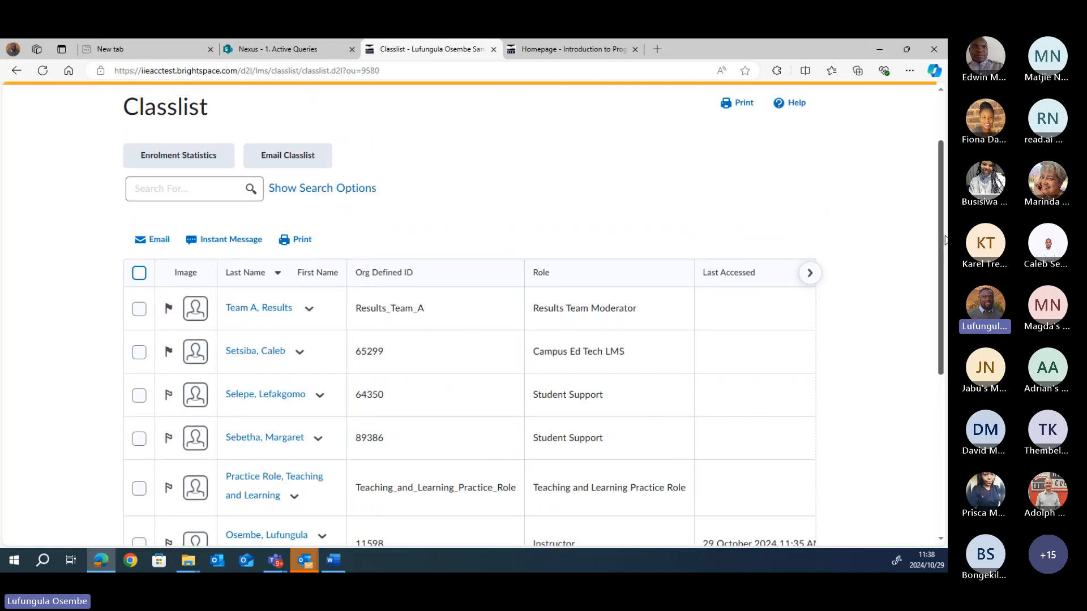
# Step: Show the Classlist search options and set the Role filter to Campus Ed Tech LMS
pyautogui.click(326, 190)
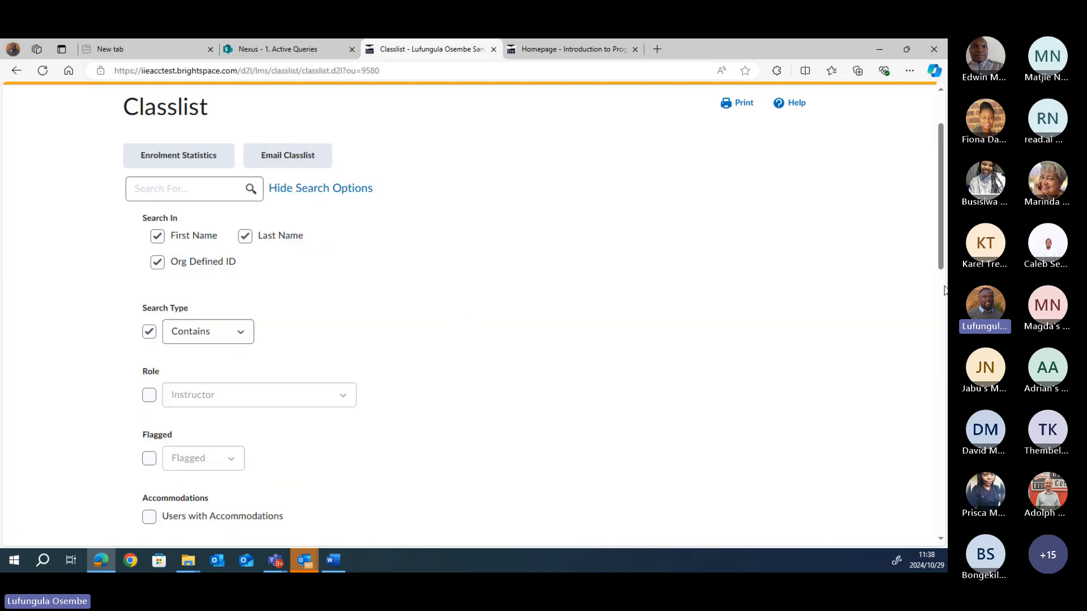
pyautogui.moveTo(940, 267); pyautogui.dragTo(933, 308)
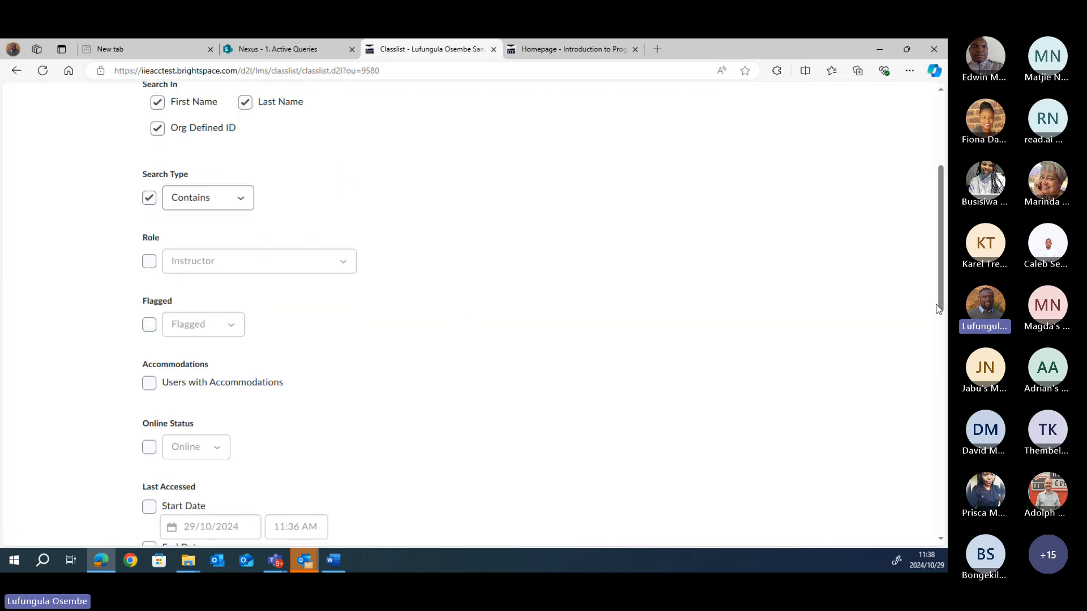
pyautogui.click(150, 262)
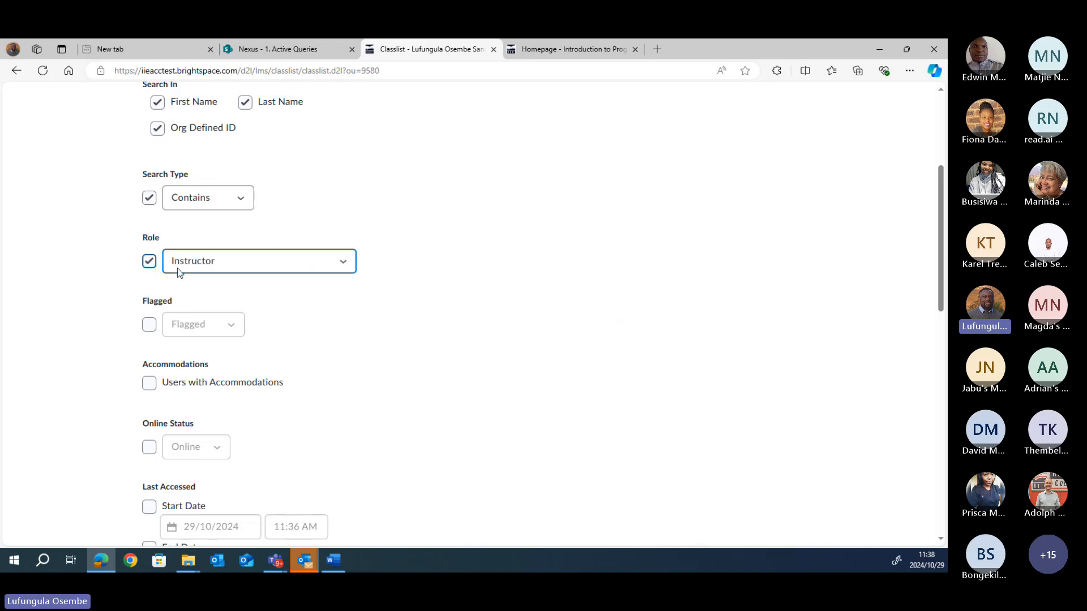
pyautogui.click(343, 262)
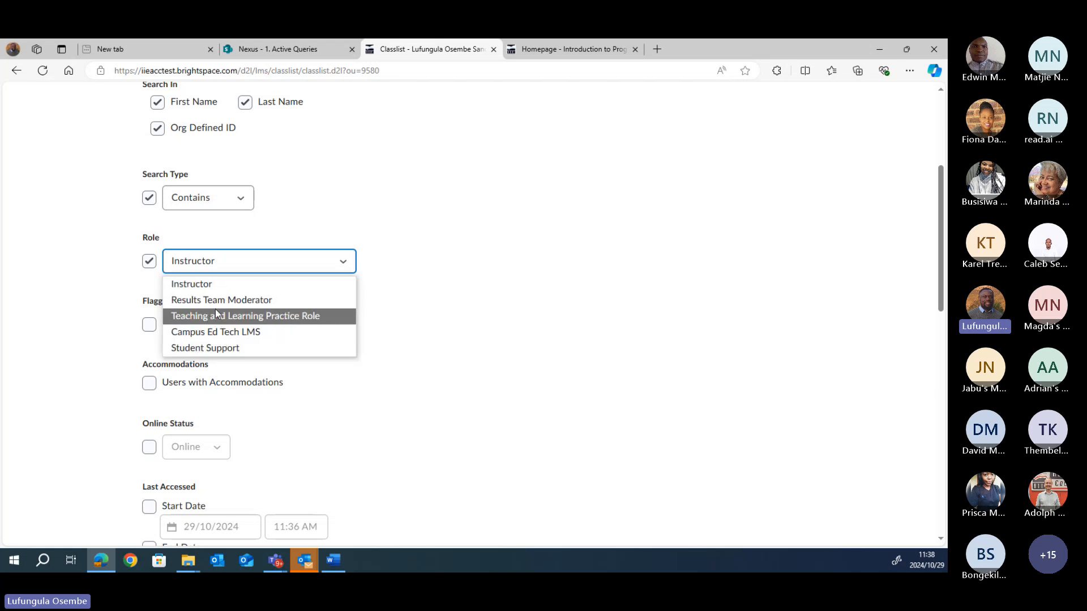
pyautogui.click(225, 338)
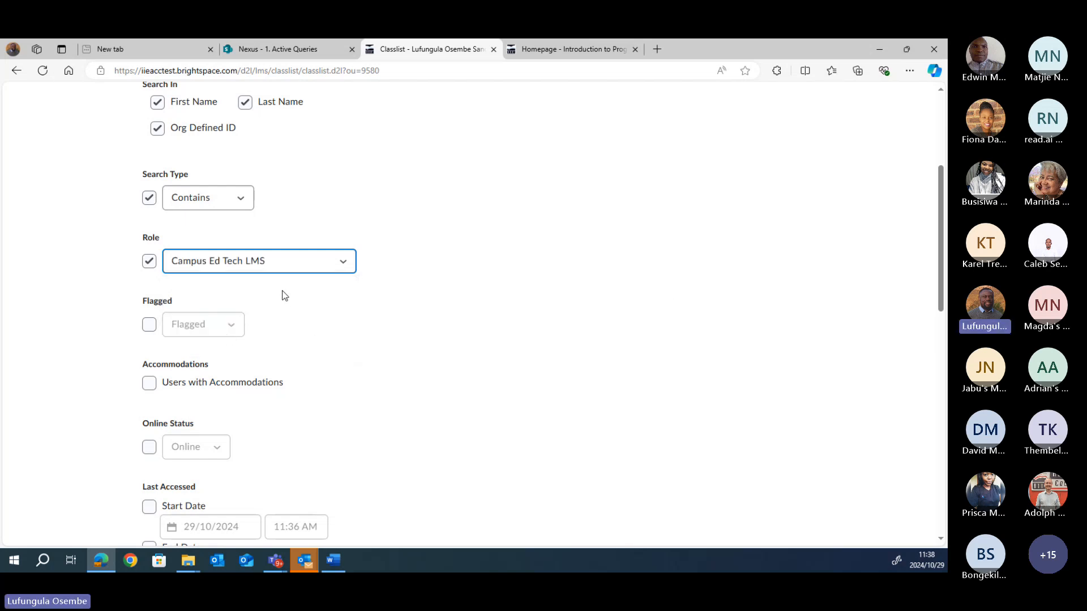
pyautogui.moveTo(940, 282); pyautogui.dragTo(942, 371)
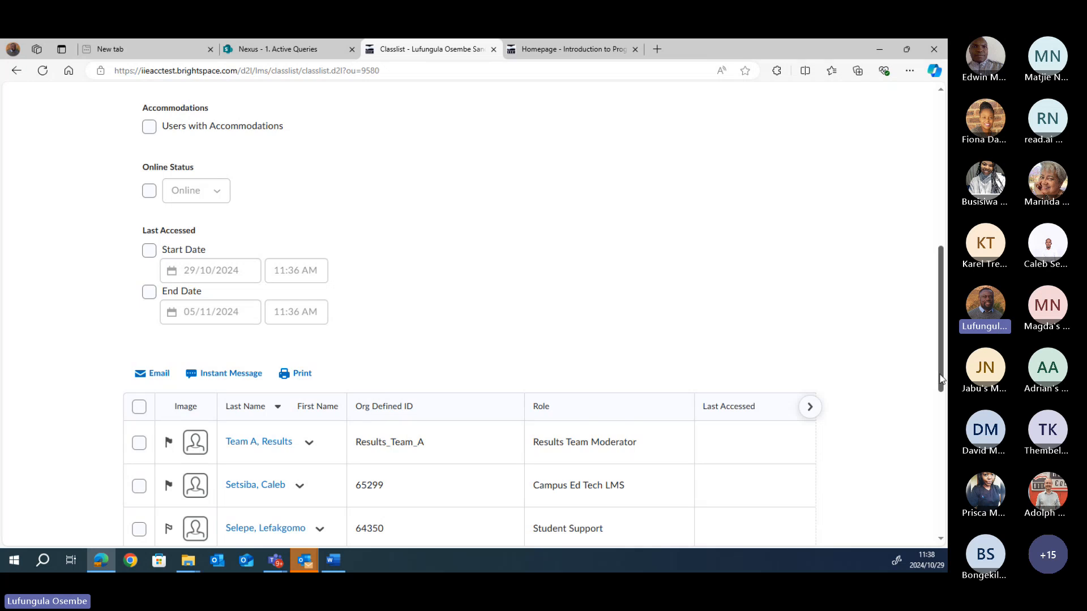
pyautogui.moveTo(940, 379); pyautogui.dragTo(939, 305)
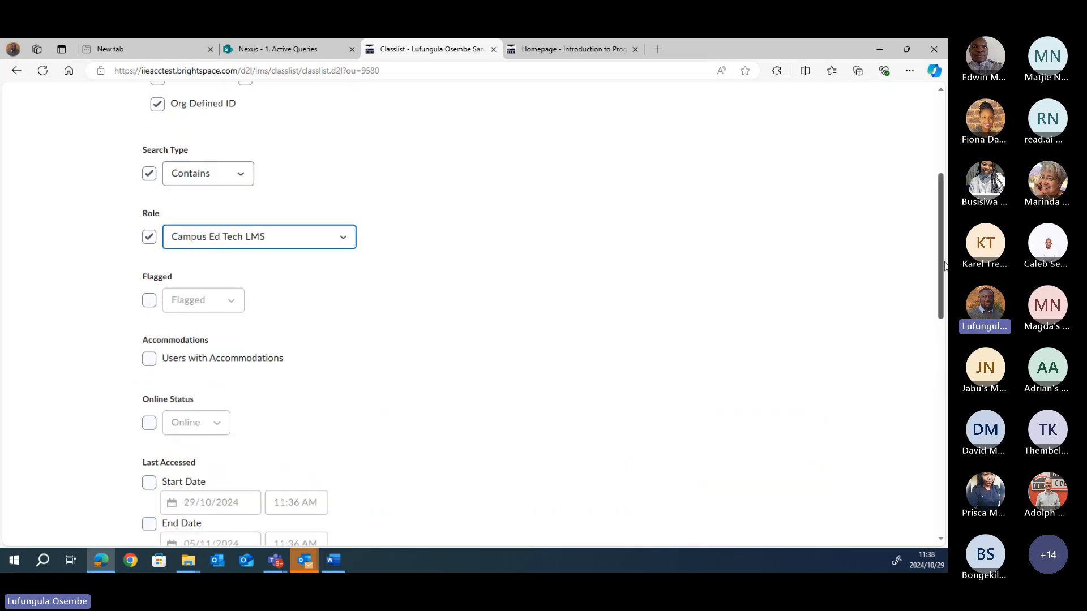
pyautogui.moveTo(943, 266); pyautogui.dragTo(941, 210)
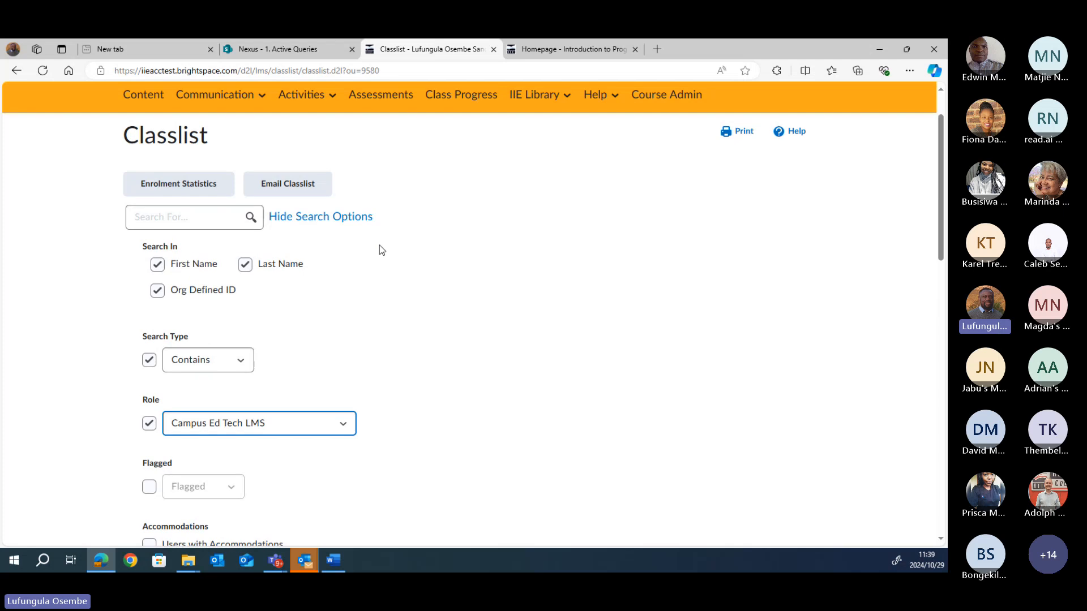
# Step: Run the role search and scroll through the 9 Campus Ed Tech LMS members returned
pyautogui.click(250, 218)
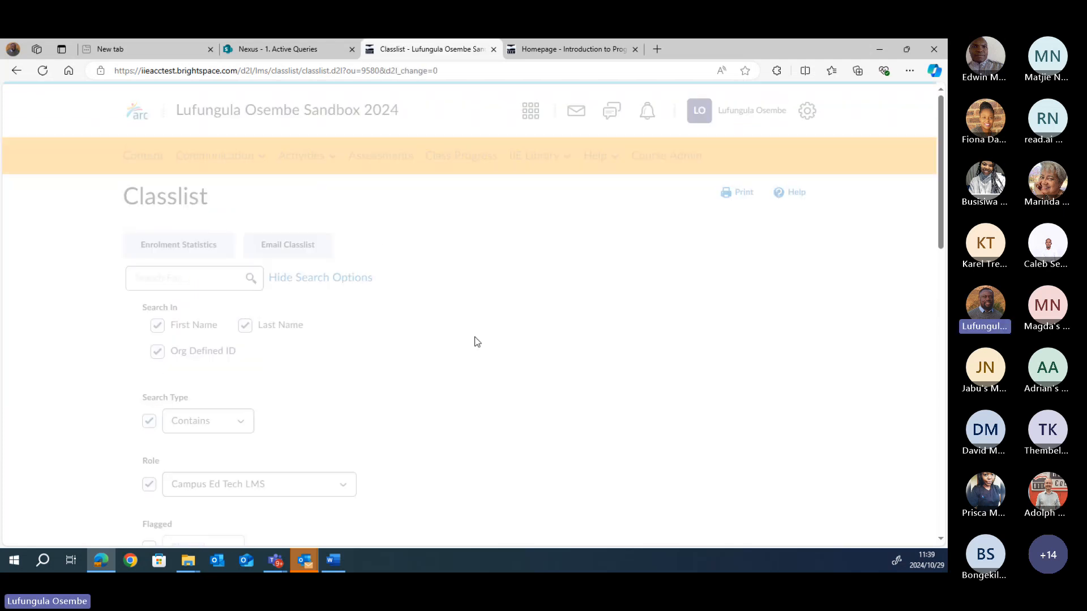
pyautogui.moveTo(939, 240); pyautogui.dragTo(945, 502)
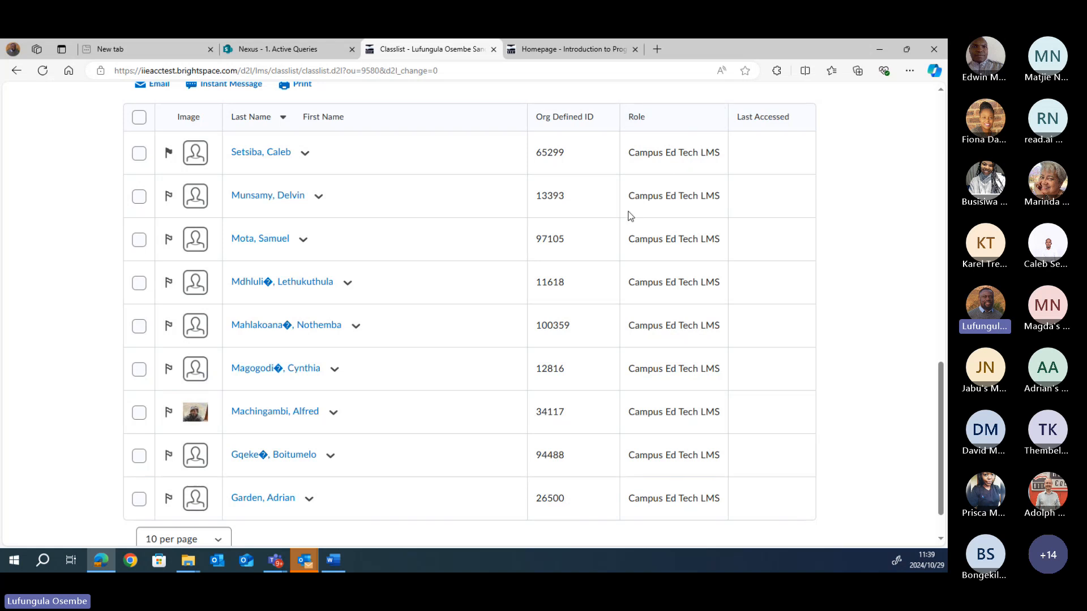
pyautogui.moveTo(939, 399); pyautogui.dragTo(946, 231)
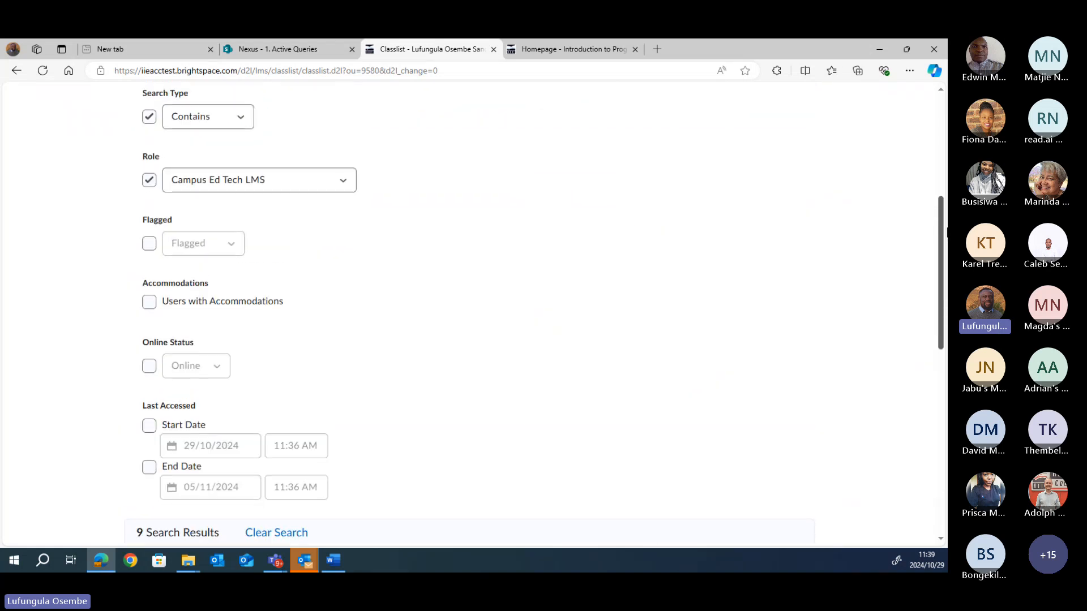
pyautogui.click(148, 180)
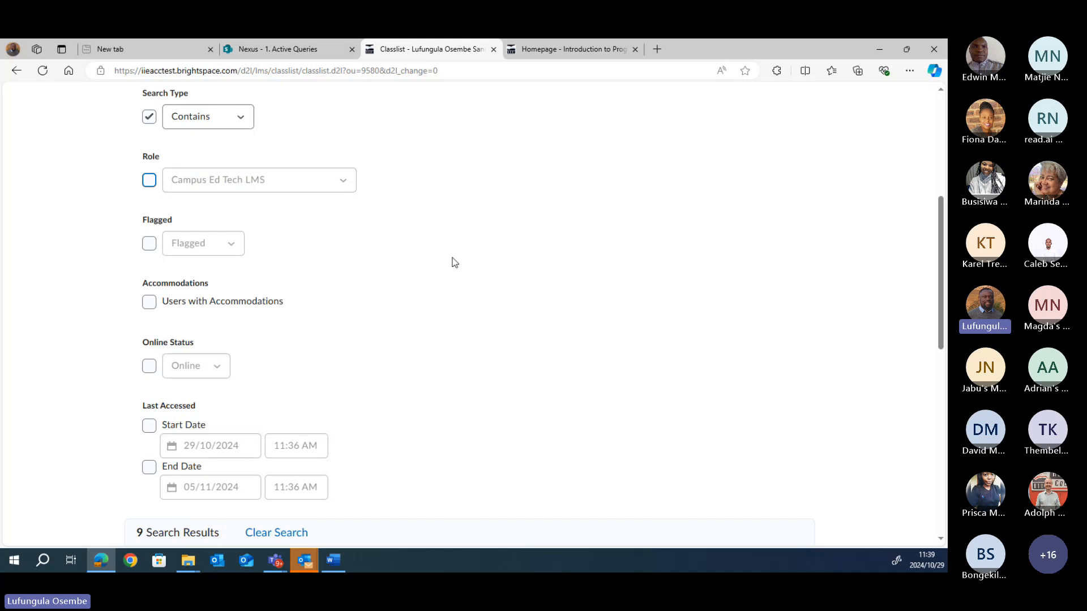
pyautogui.scroll(5, 934, 253)
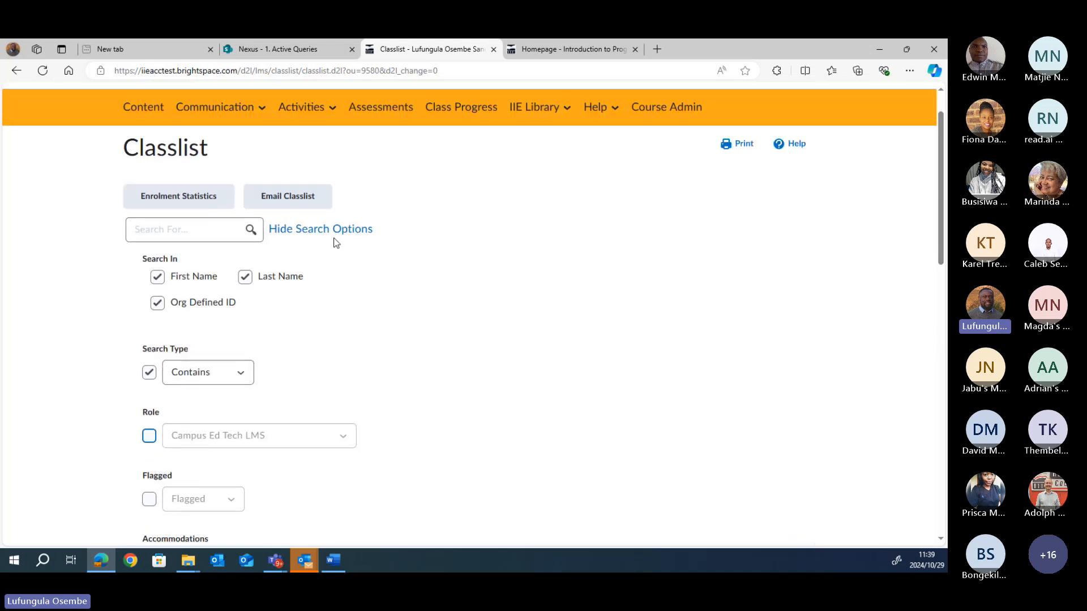
pyautogui.click(250, 230)
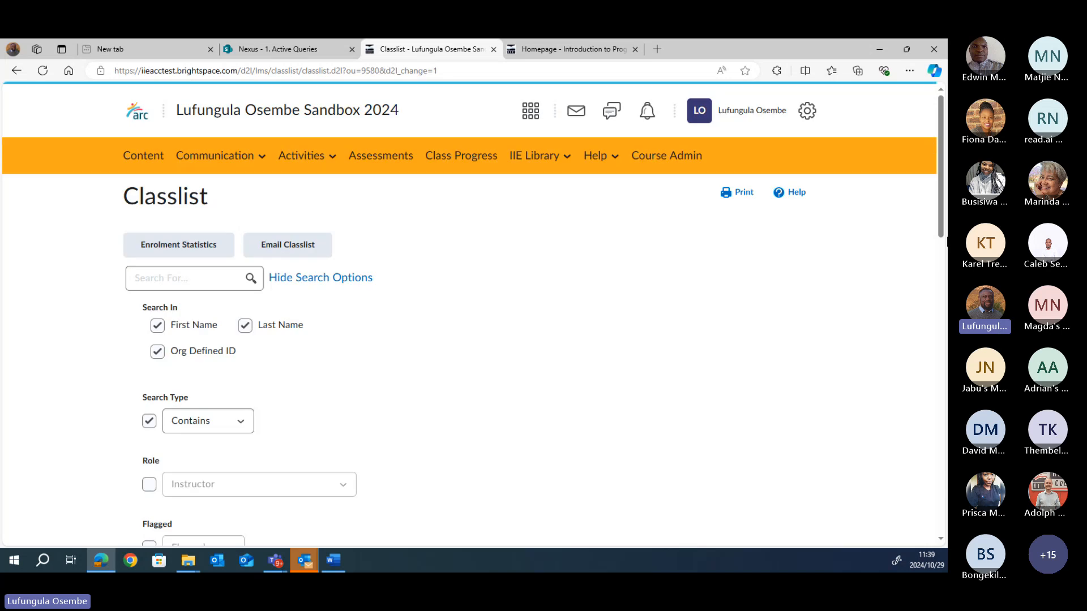
pyautogui.moveTo(940, 198)
pyautogui.mouseDown()
pyautogui.moveTo(934, 539)
pyautogui.moveTo(941, 211)
pyautogui.mouseUp()
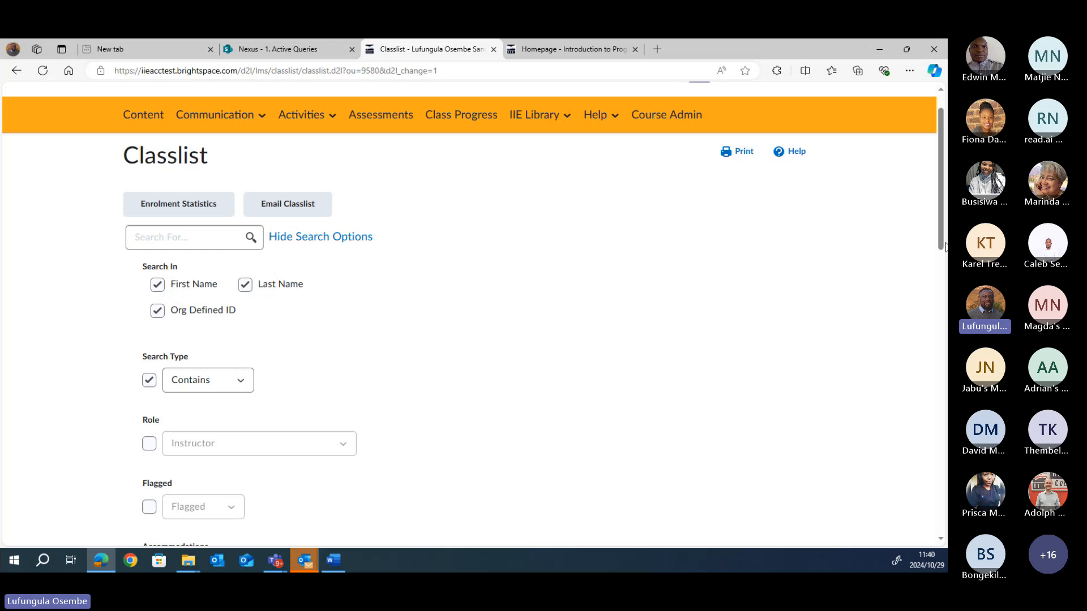
pyautogui.moveTo(943, 247); pyautogui.dragTo(945, 538)
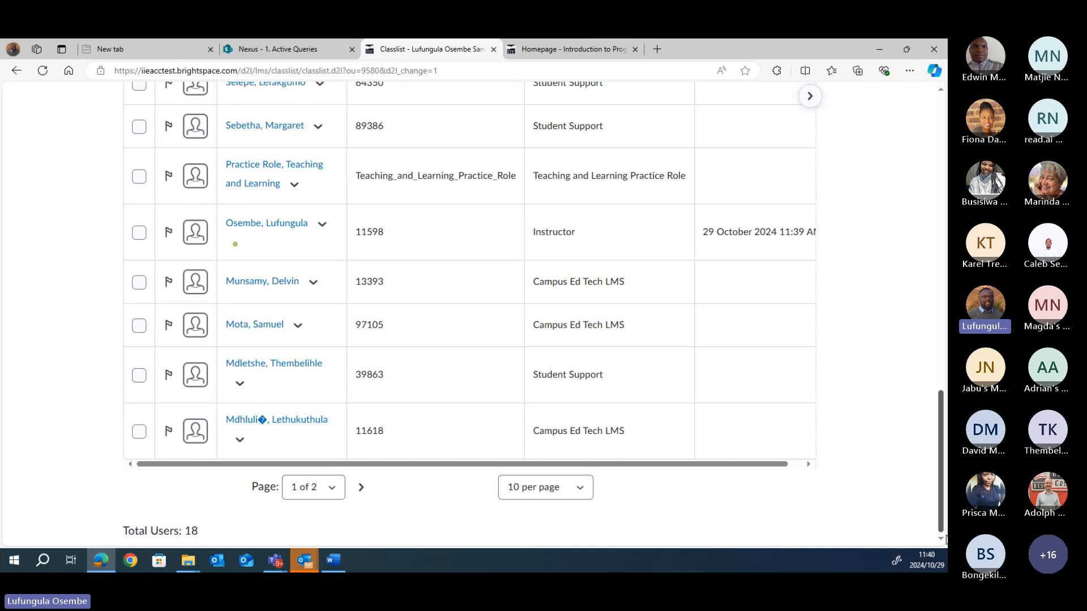
pyautogui.moveTo(945, 538); pyautogui.dragTo(944, 241)
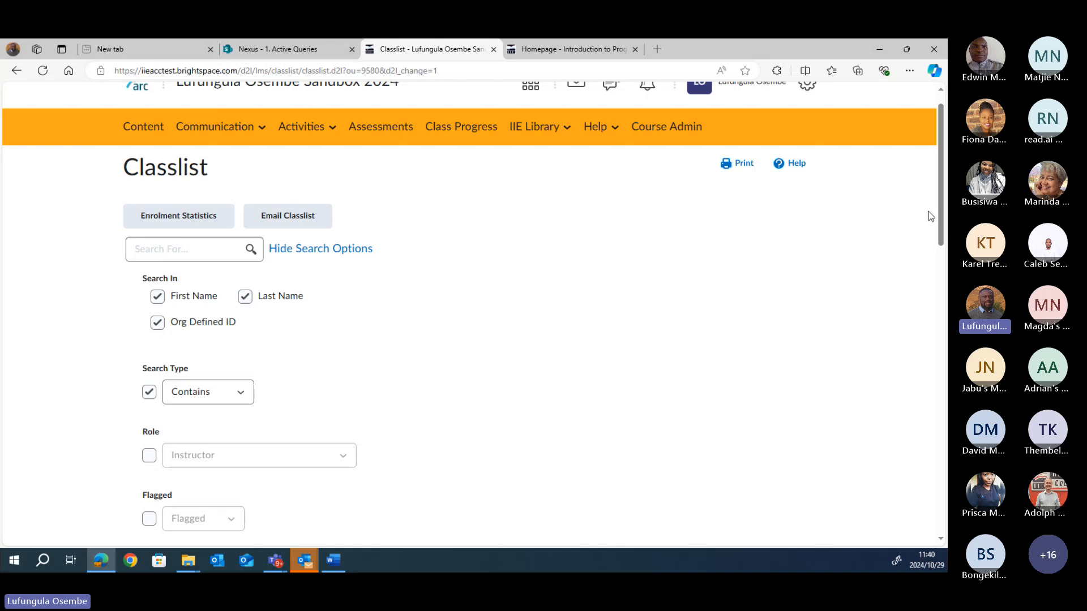
pyautogui.moveTo(941, 216); pyautogui.dragTo(935, 413)
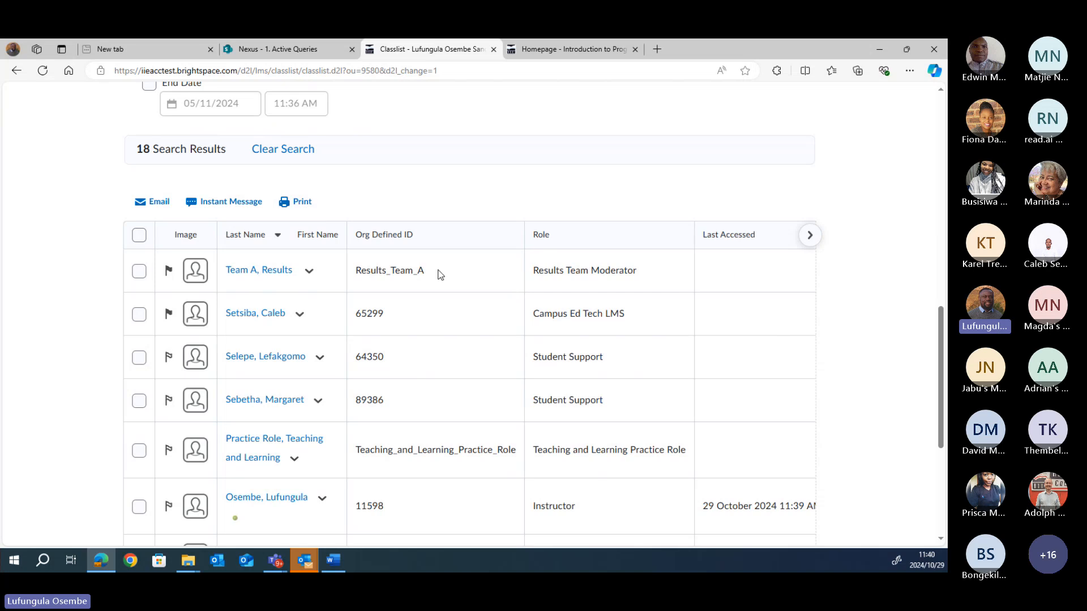
pyautogui.moveTo(939, 339); pyautogui.dragTo(943, 175)
pyautogui.scroll(3, 836, 219)
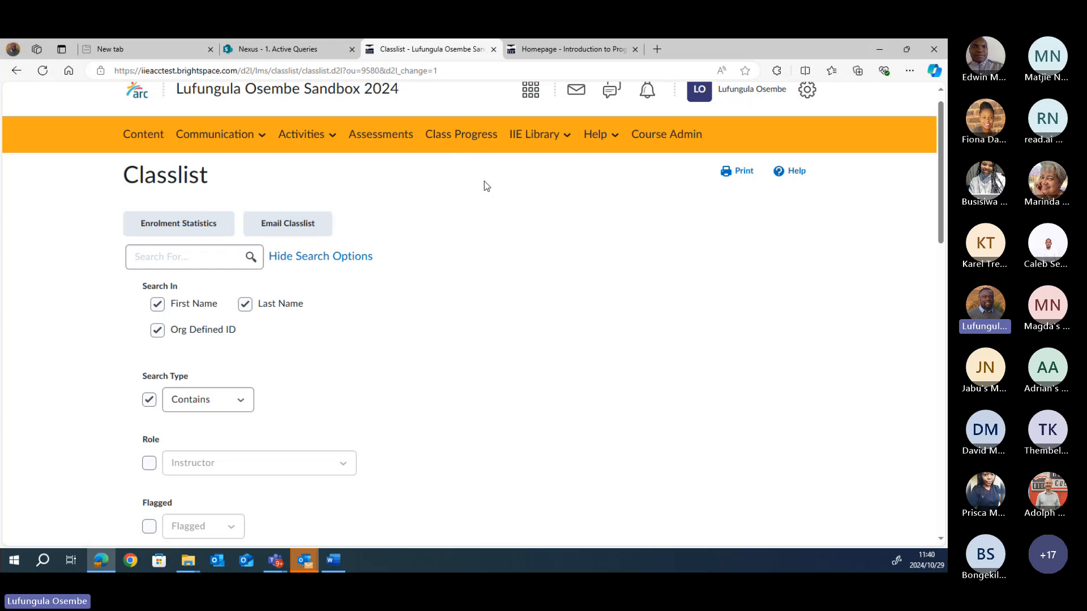
# Step: Open the sandbox course's Class Progress page from Course Admin, which shows No Users Found
pyautogui.click(668, 139)
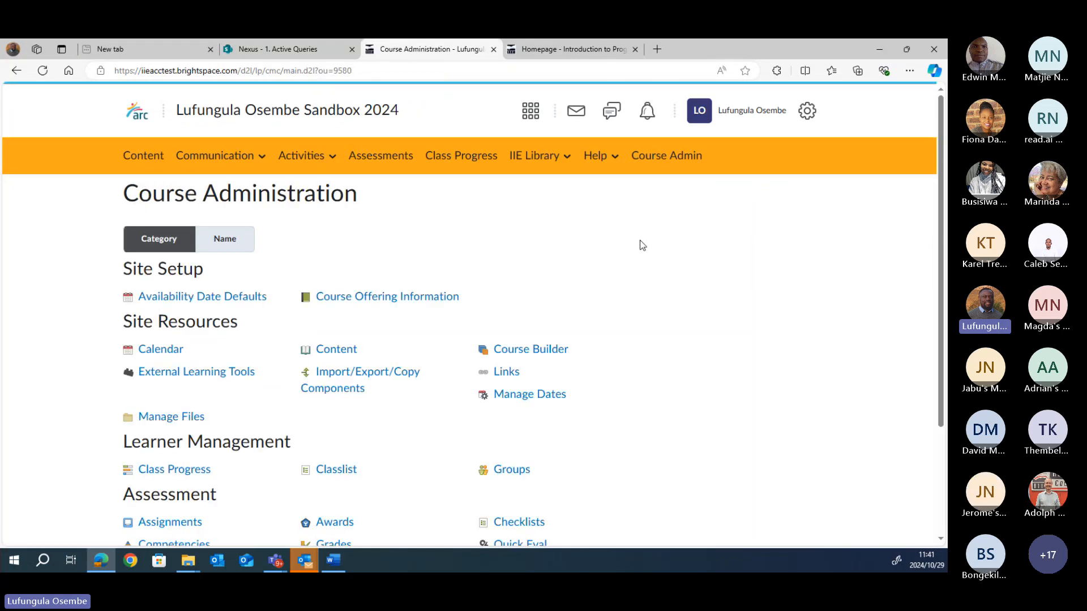
pyautogui.scroll(-3, 942, 283)
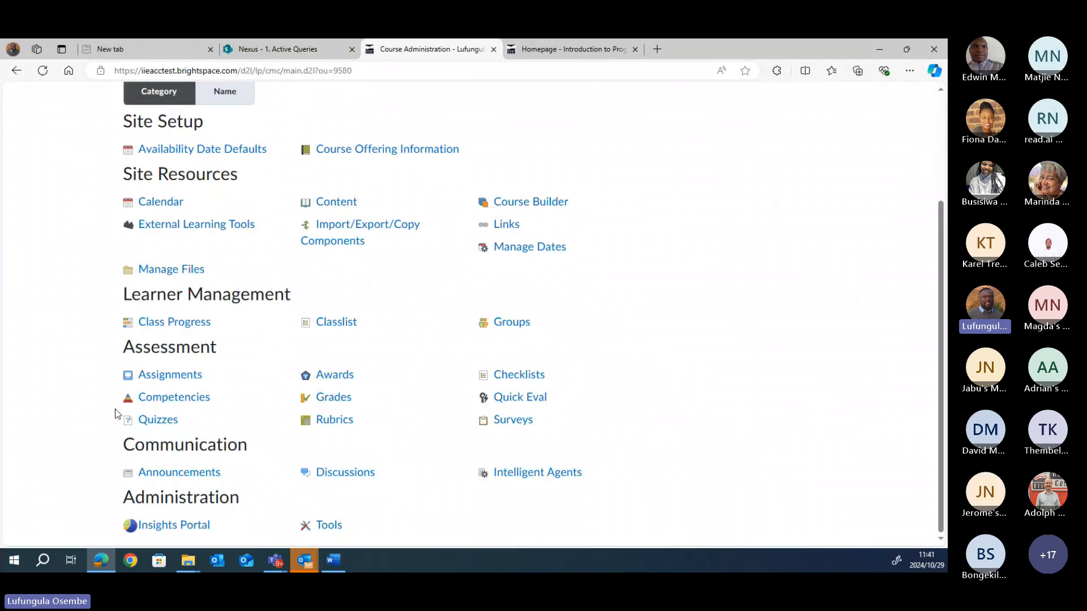
pyautogui.click(179, 327)
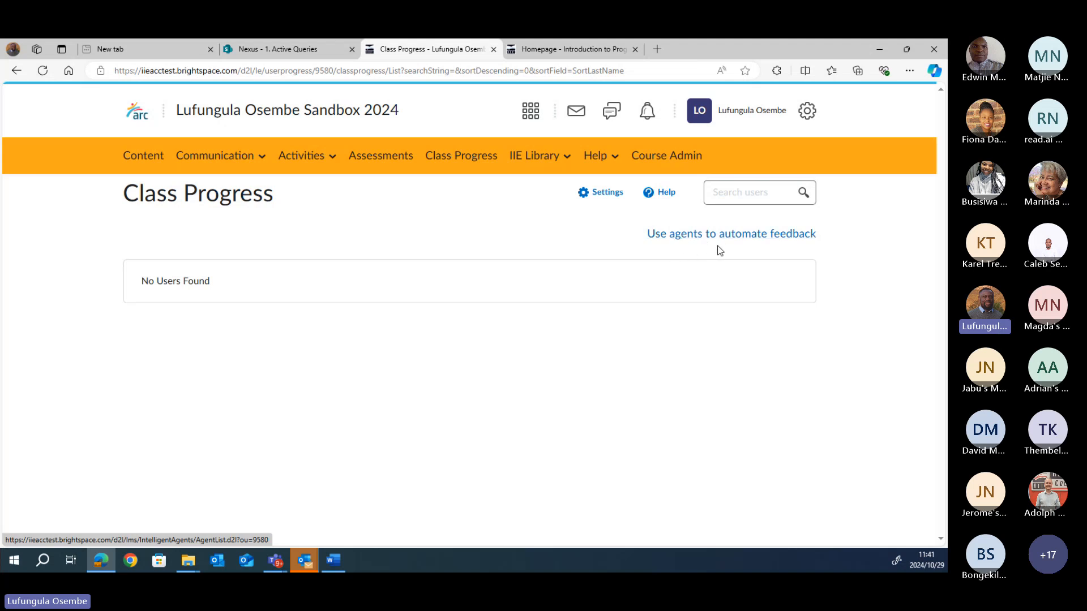
# Step: Open Class Progress for Introduction to Programming Logic, showing student access, content completion out of 82, and grades
pyautogui.click(582, 52)
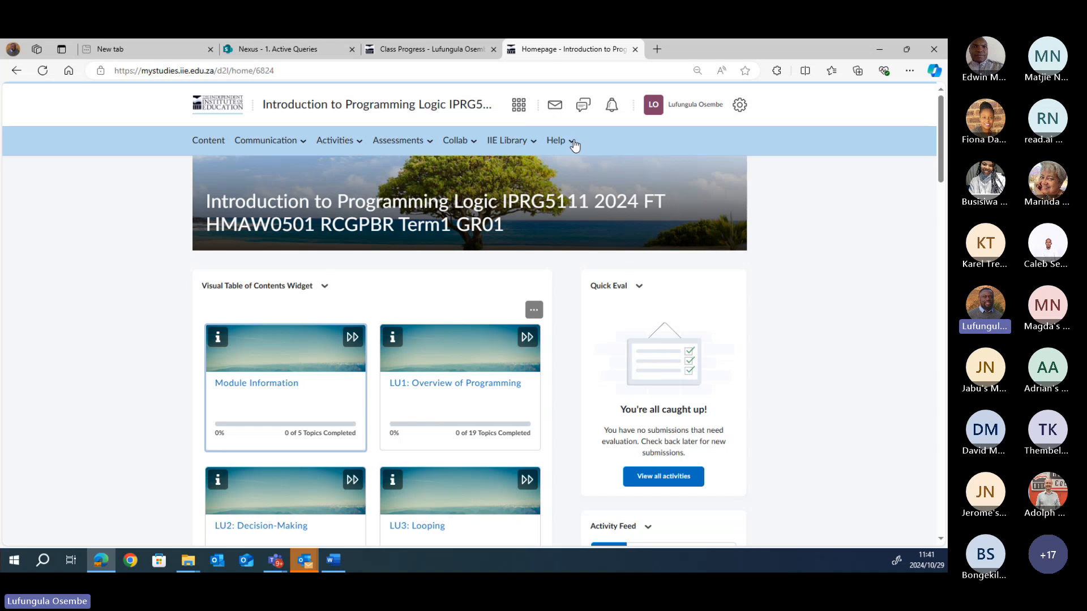
pyautogui.click(573, 141)
pyautogui.click(555, 193)
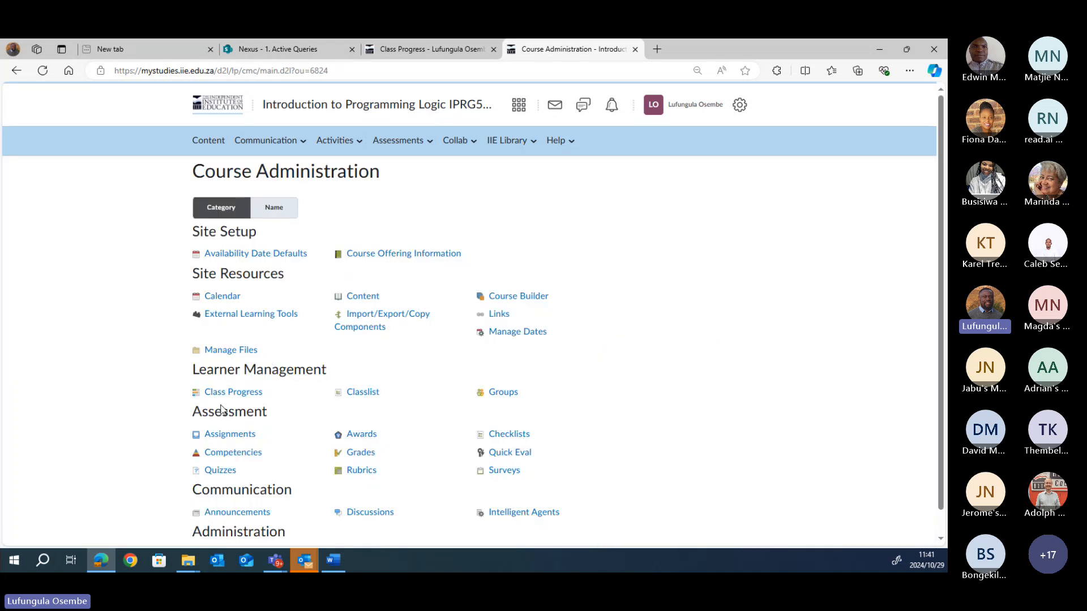
pyautogui.click(232, 393)
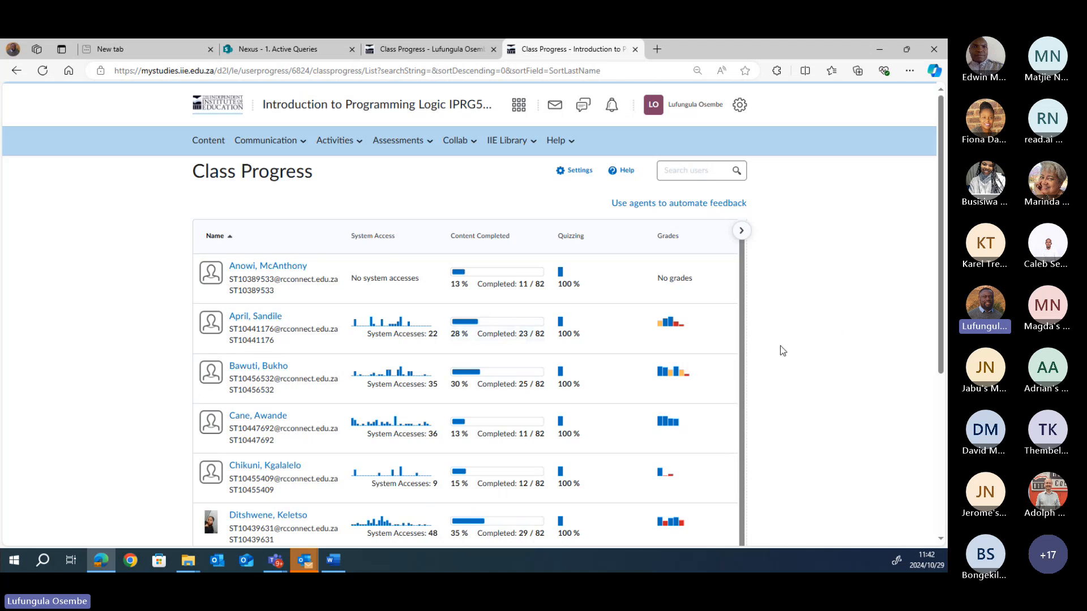
pyautogui.moveTo(941, 357); pyautogui.dragTo(941, 380)
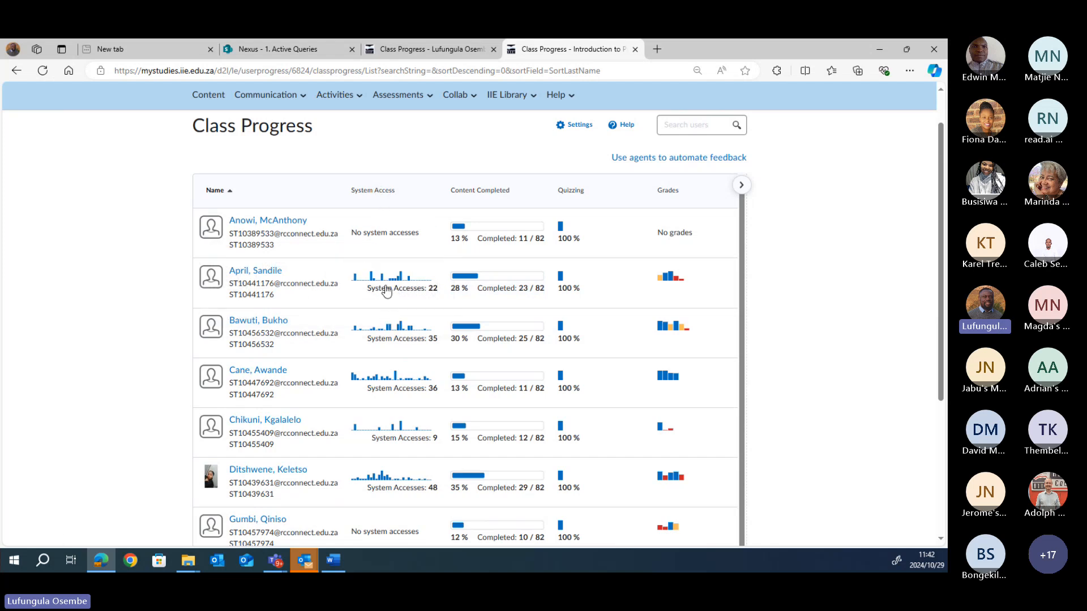
pyautogui.moveTo(386, 297)
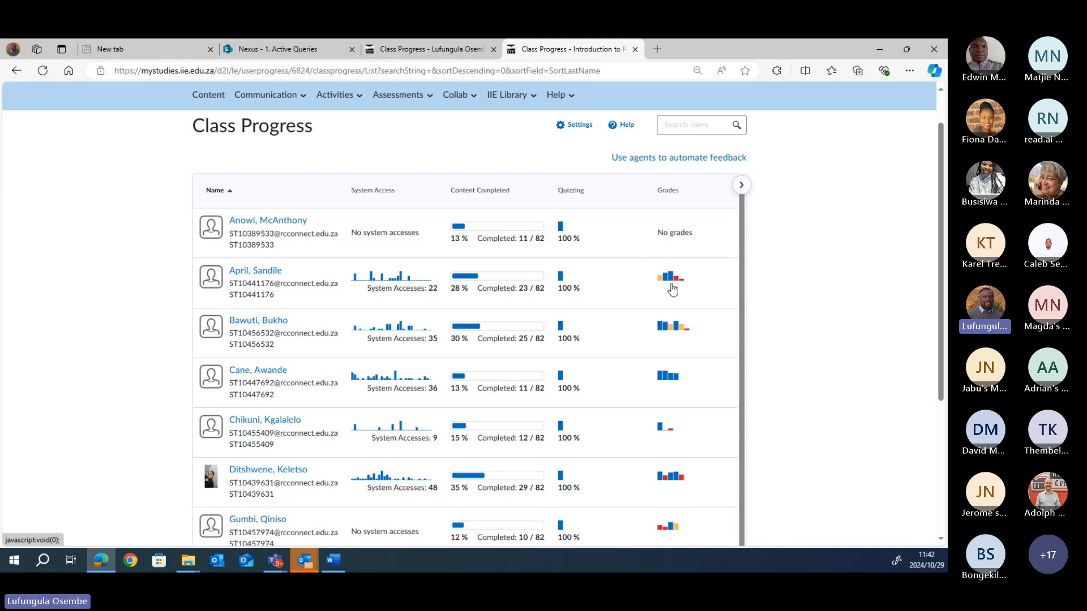
# Step: Open one student's Progress Summary and expand, then collapse, Grades Received
pyautogui.click(260, 274)
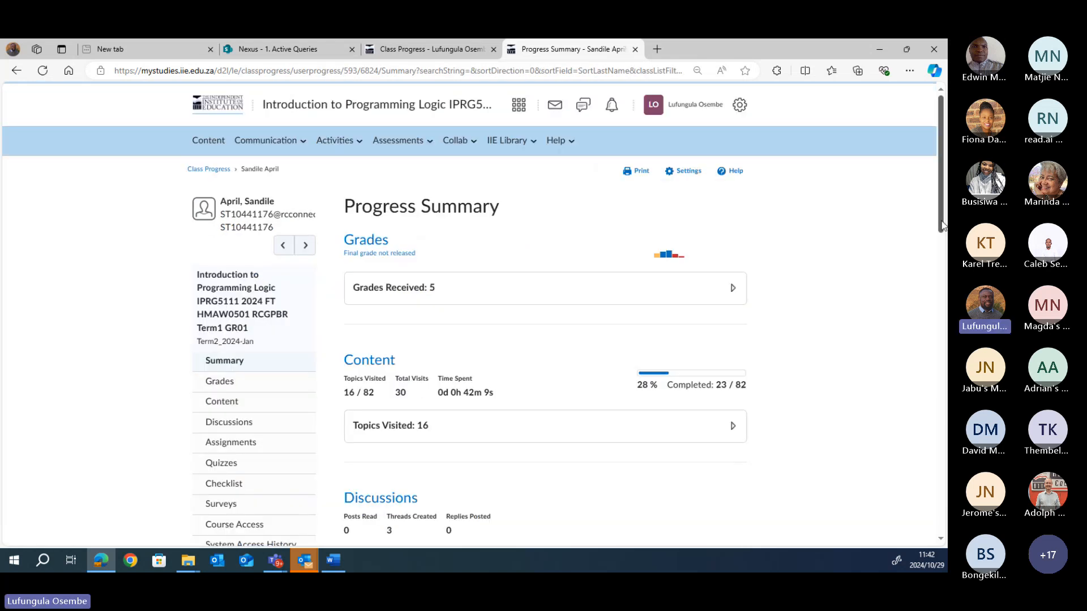
pyautogui.scroll(-2, 863, 265)
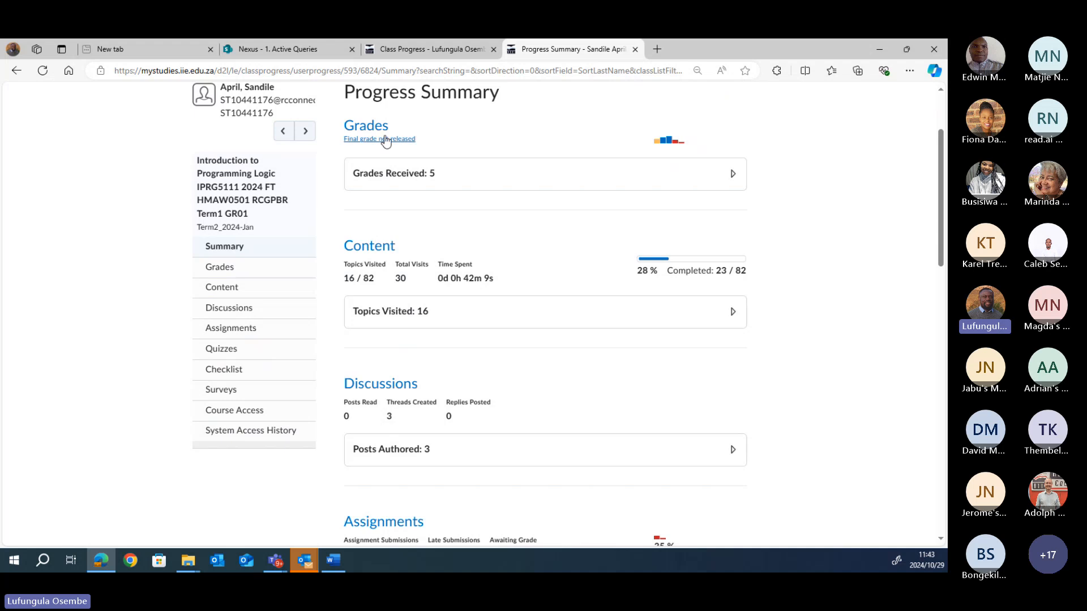
pyautogui.click(733, 174)
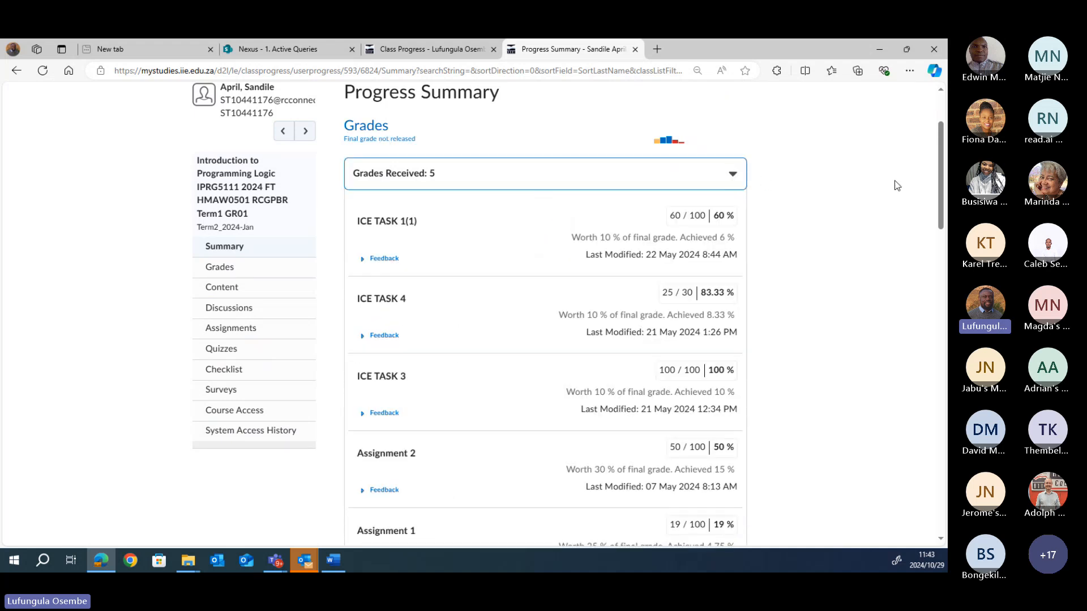
pyautogui.scroll(-1, 510, 181)
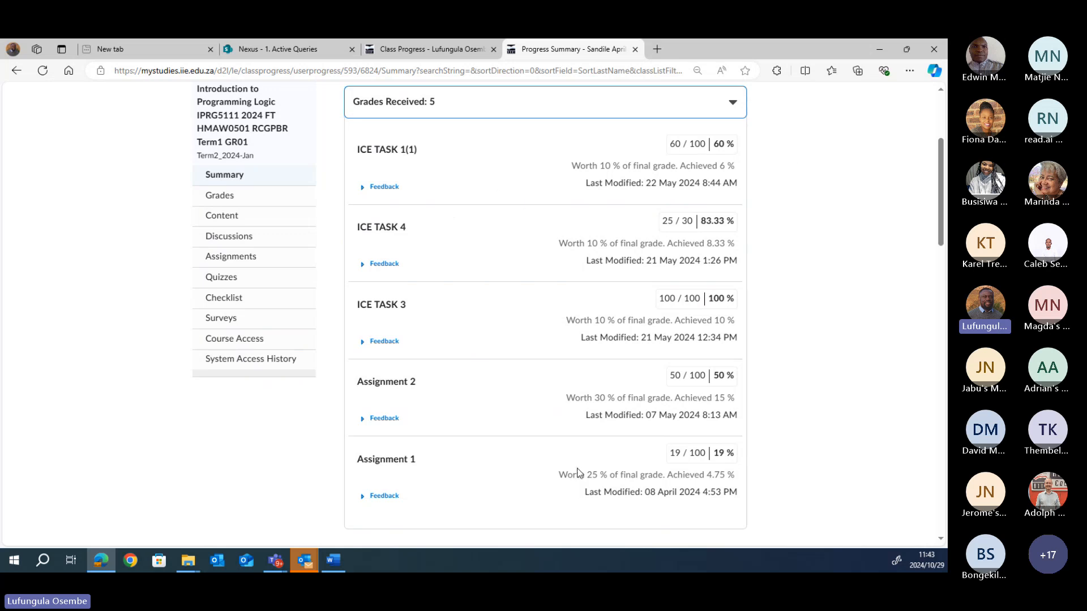
pyautogui.click(731, 103)
# Step: Expand and collapse the student's Topics Visited list, then scroll back up
pyautogui.click(734, 242)
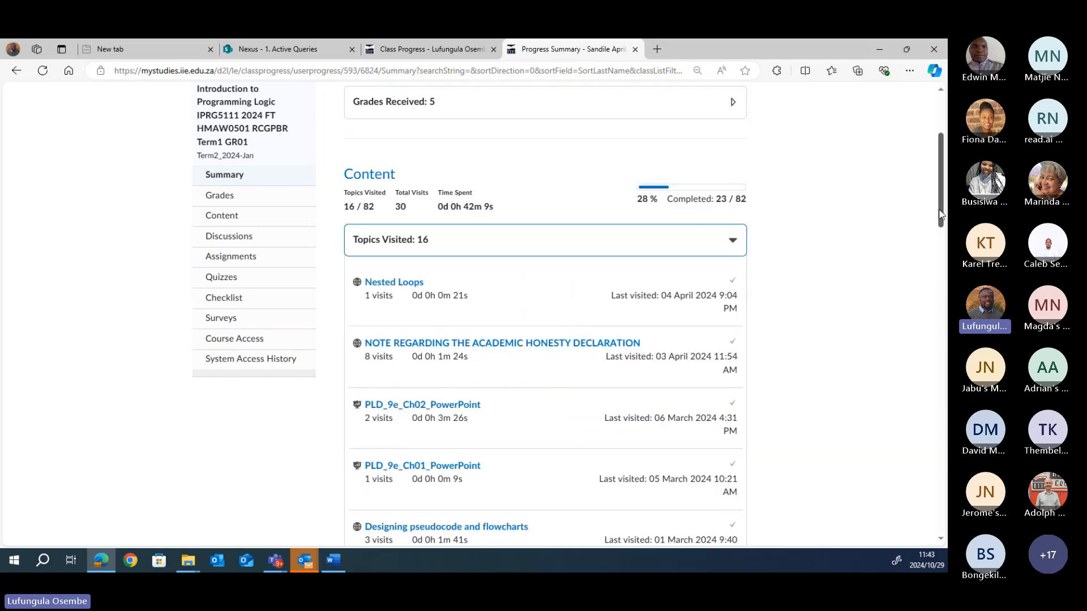
pyautogui.moveTo(941, 214); pyautogui.dragTo(941, 234)
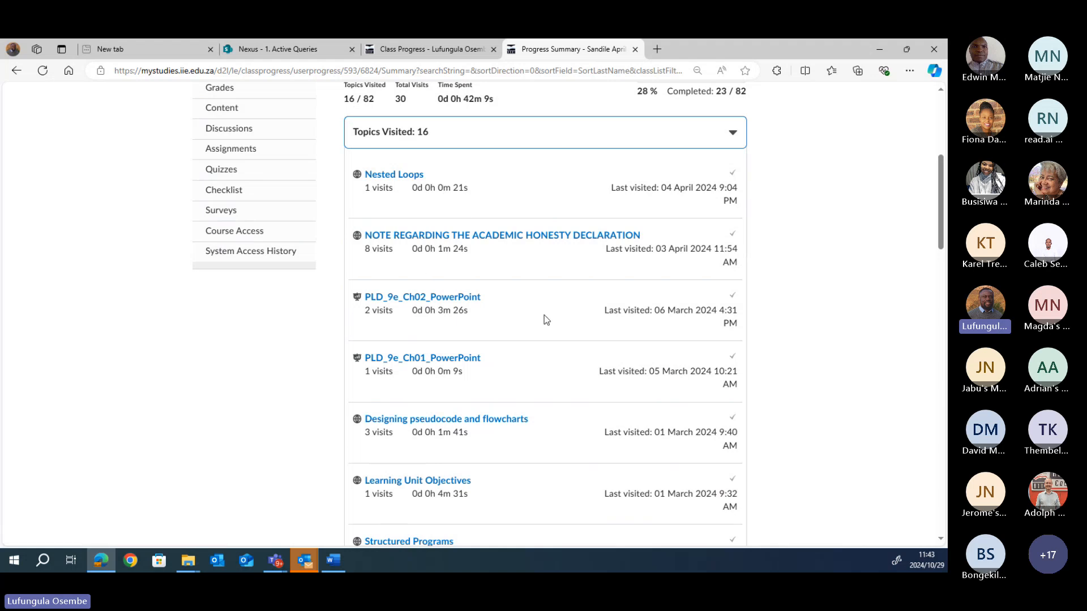
pyautogui.click(732, 135)
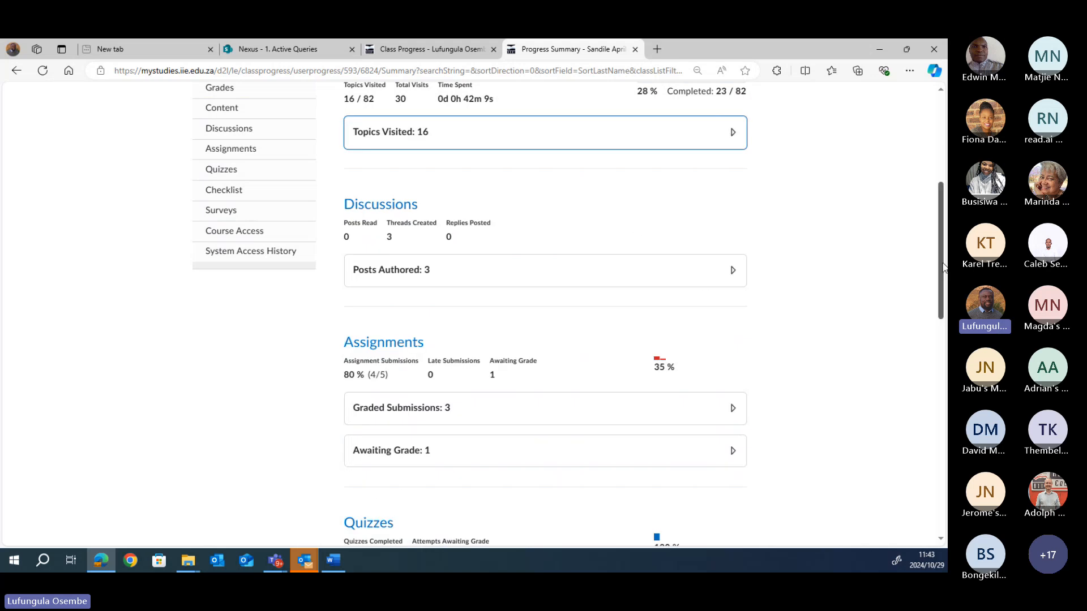
pyautogui.moveTo(940, 266); pyautogui.dragTo(938, 331)
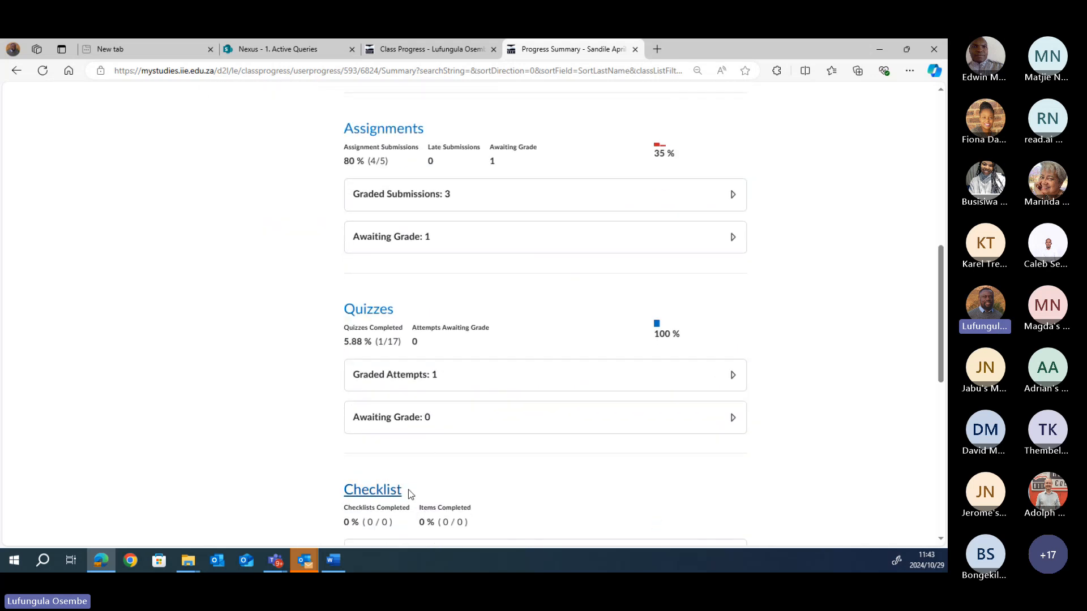
pyautogui.scroll(6, 942, 355)
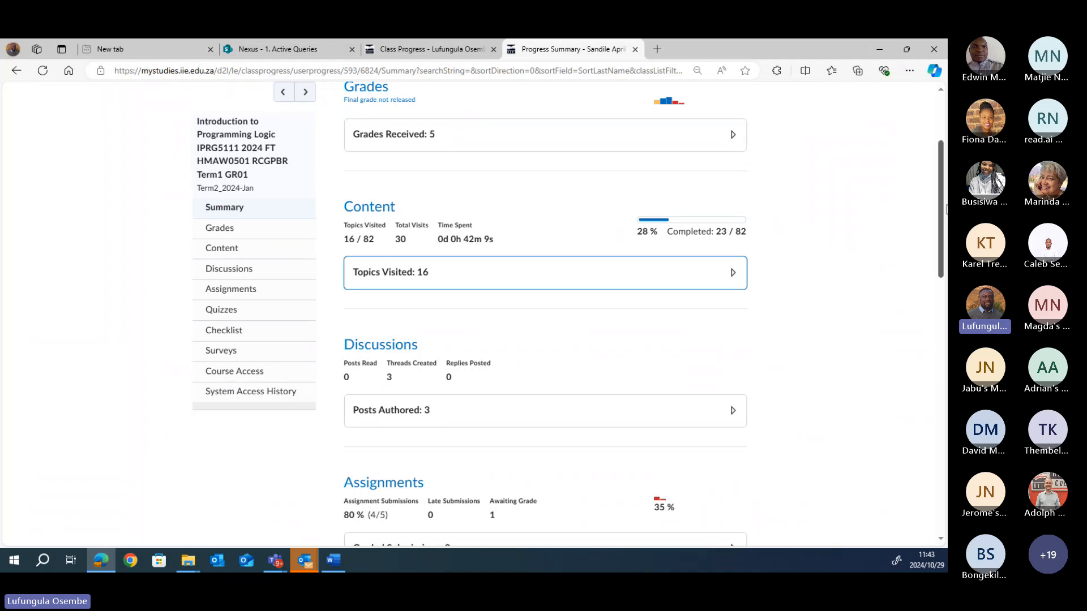
pyautogui.scroll(3, 945, 210)
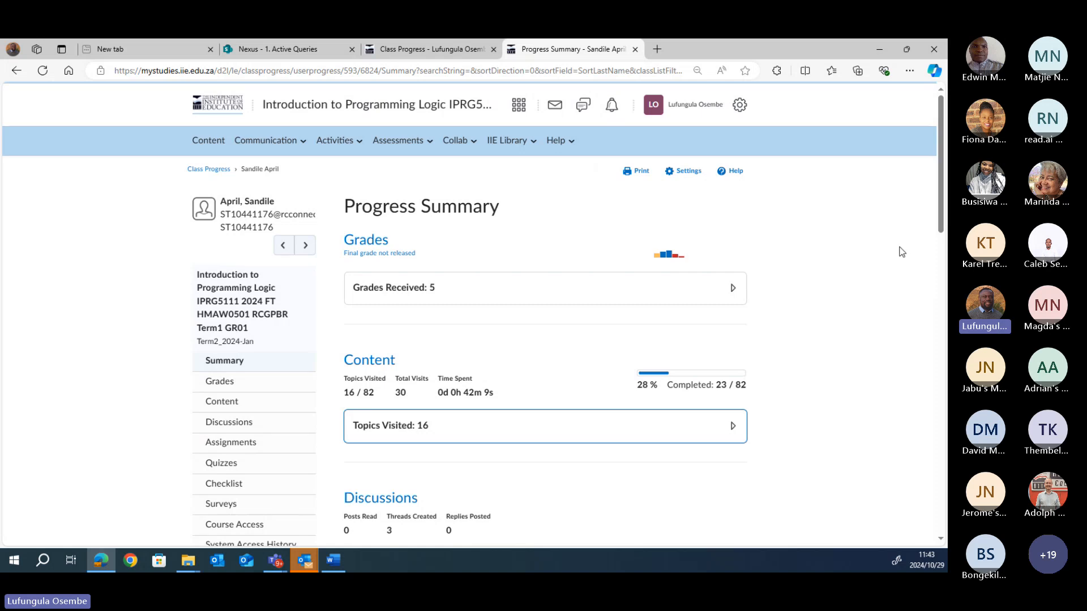
# Step: Return to the sandbox course and open its Course Administration page
pyautogui.moveTo(674, 264)
pyautogui.click(382, 51)
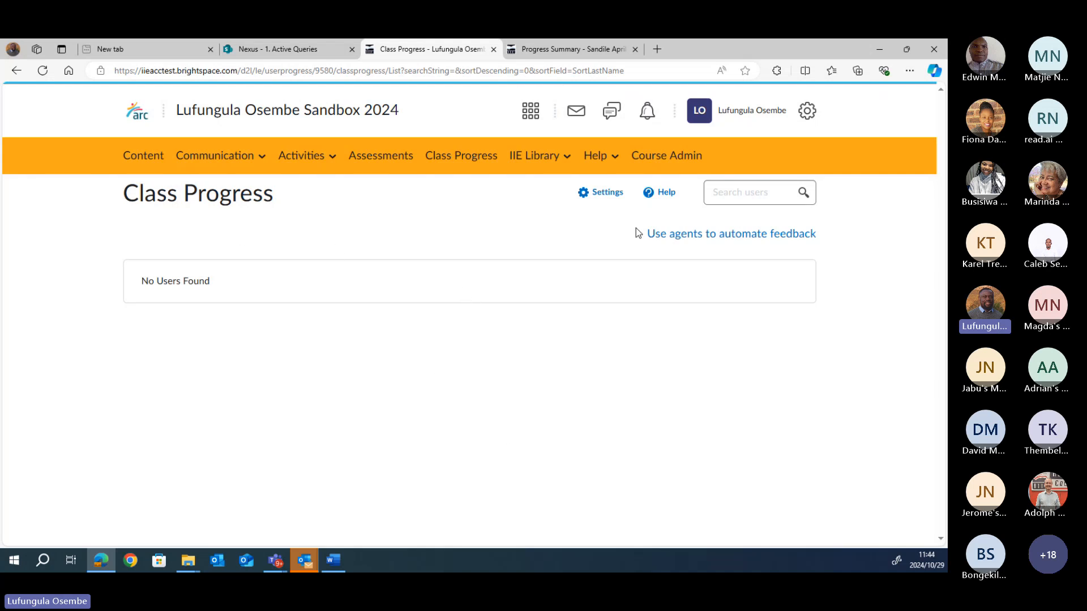
pyautogui.click(667, 155)
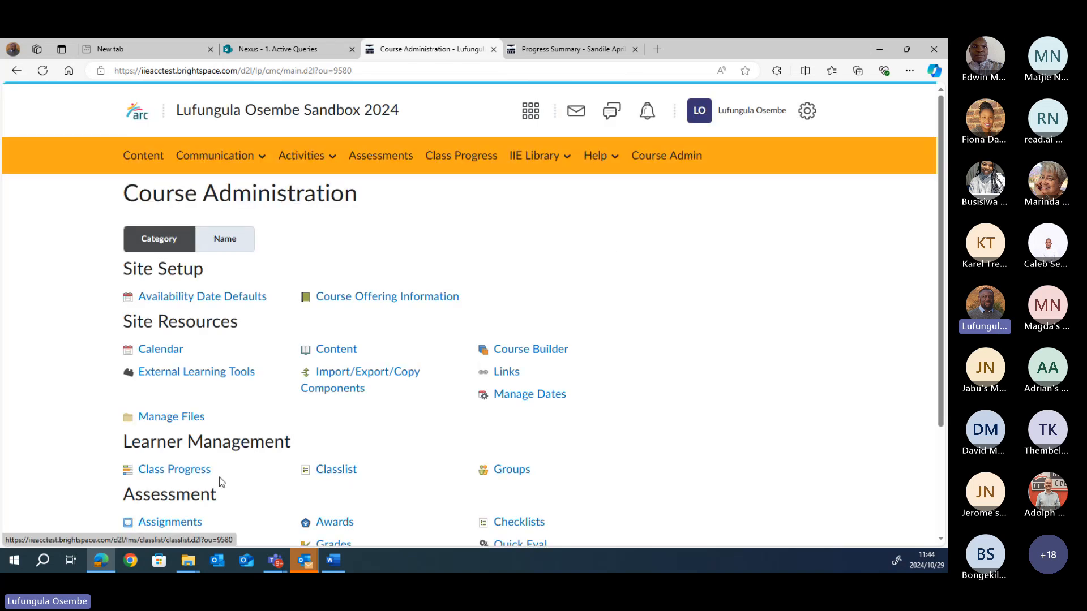
# Step: Open the sandbox Classlist and show one learner's actions menu, including Edit Accommodations
pyautogui.click(338, 472)
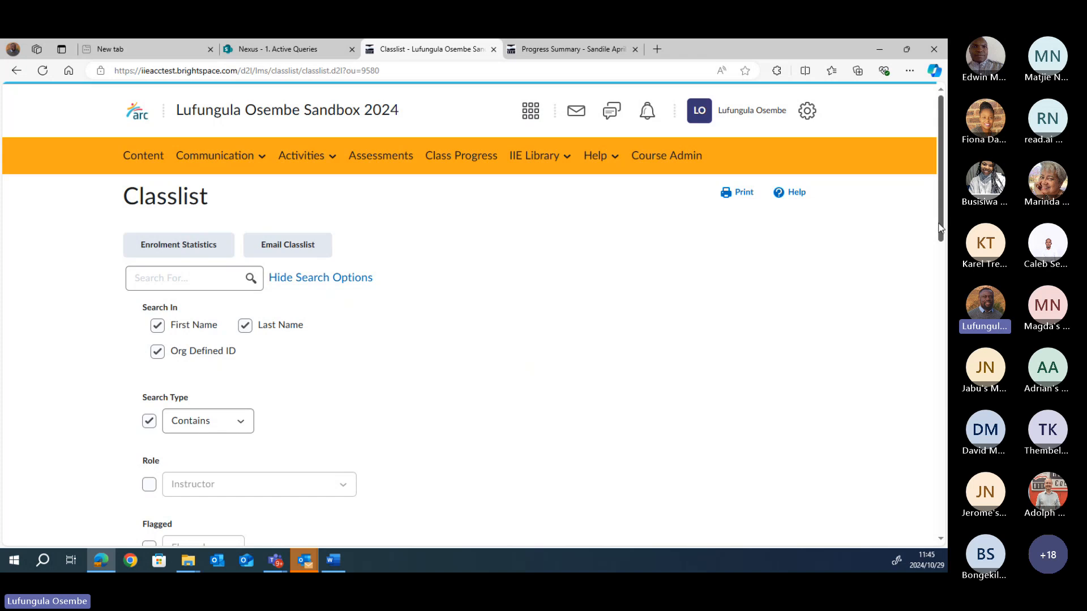
pyautogui.moveTo(939, 228); pyautogui.dragTo(939, 437)
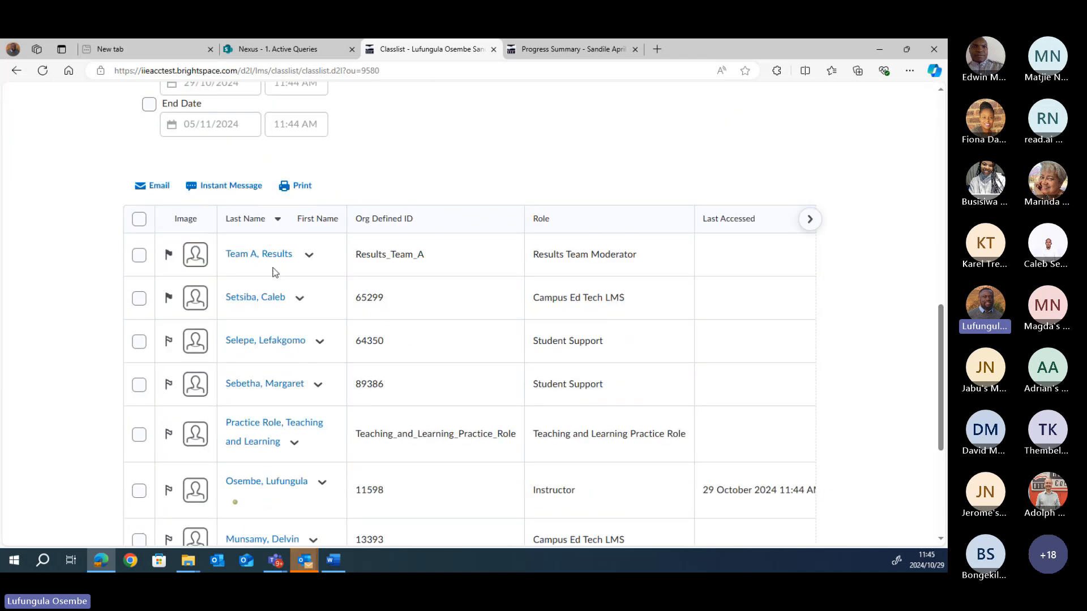
pyautogui.moveTo(939, 346); pyautogui.dragTo(941, 372)
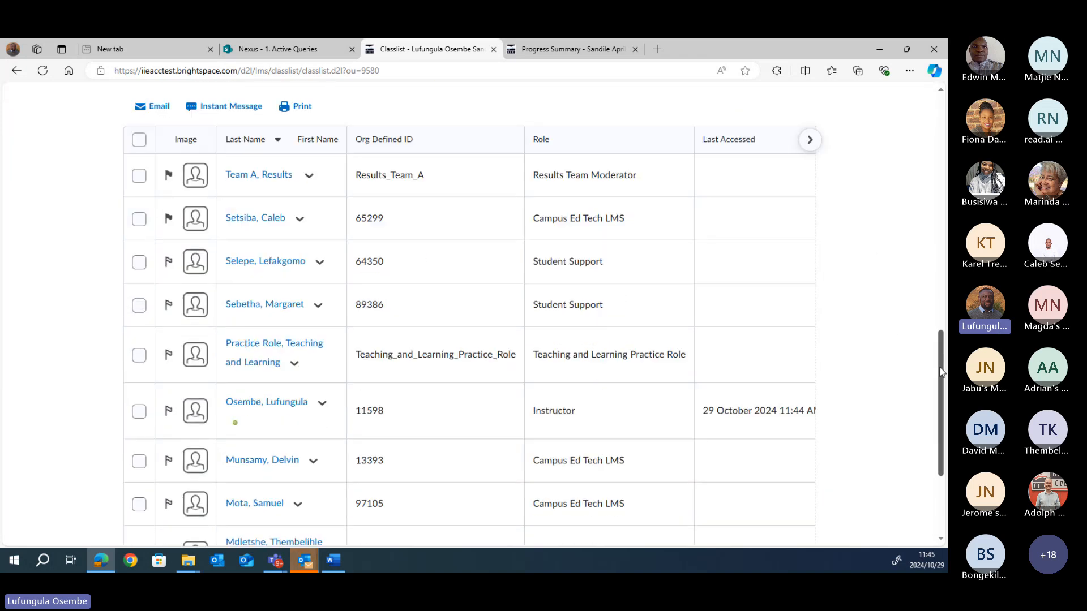
pyautogui.click(318, 306)
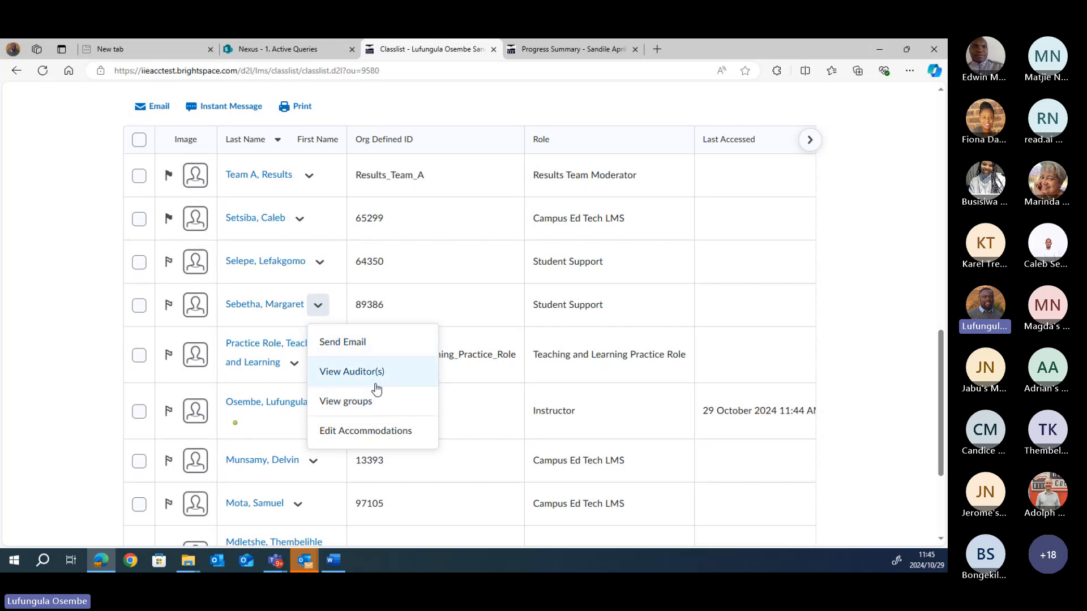
pyautogui.click(367, 433)
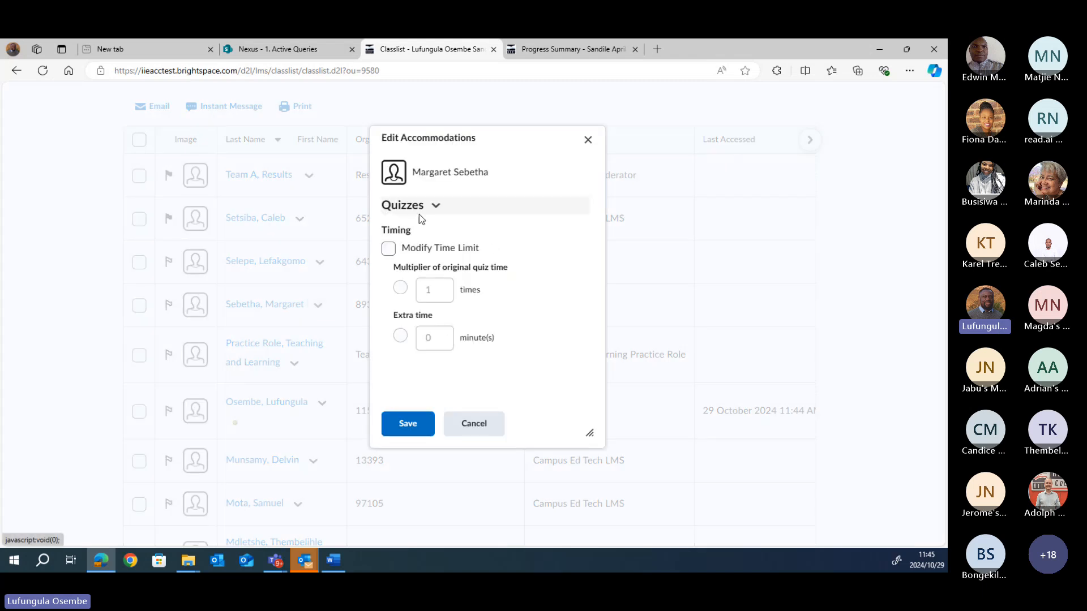
pyautogui.click(388, 249)
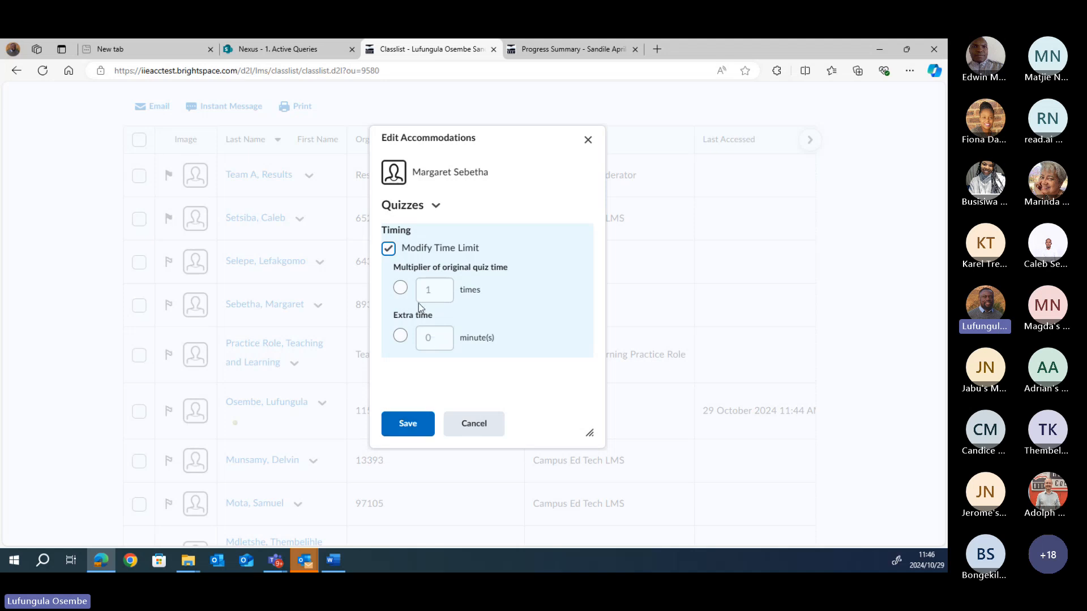
pyautogui.click(388, 249)
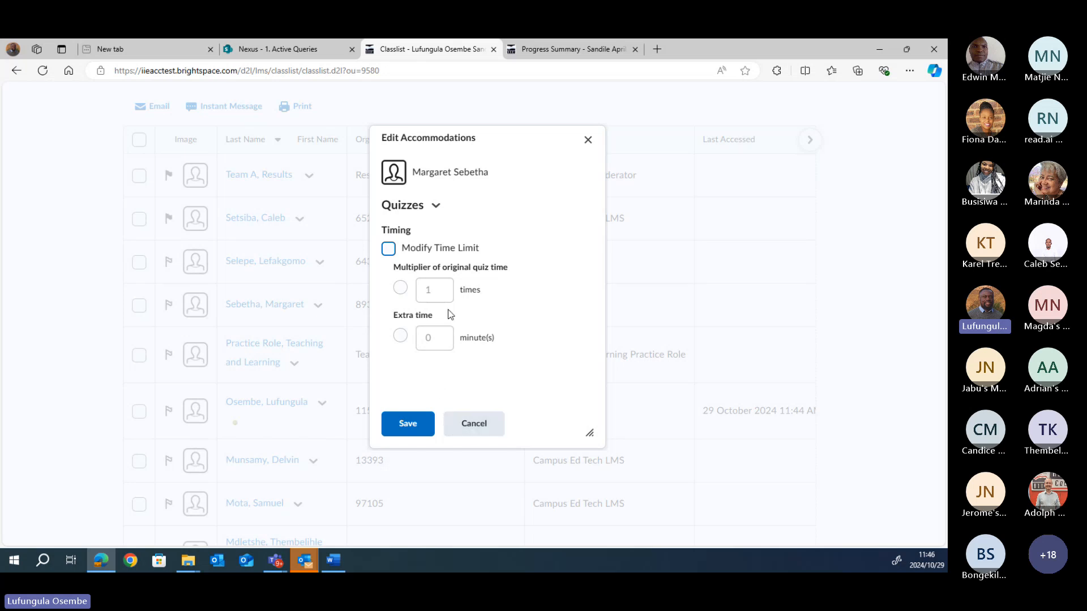
# Step: Cancel the Edit Accommodations dialog without saving and scroll back to the Classlist top
pyautogui.click(482, 426)
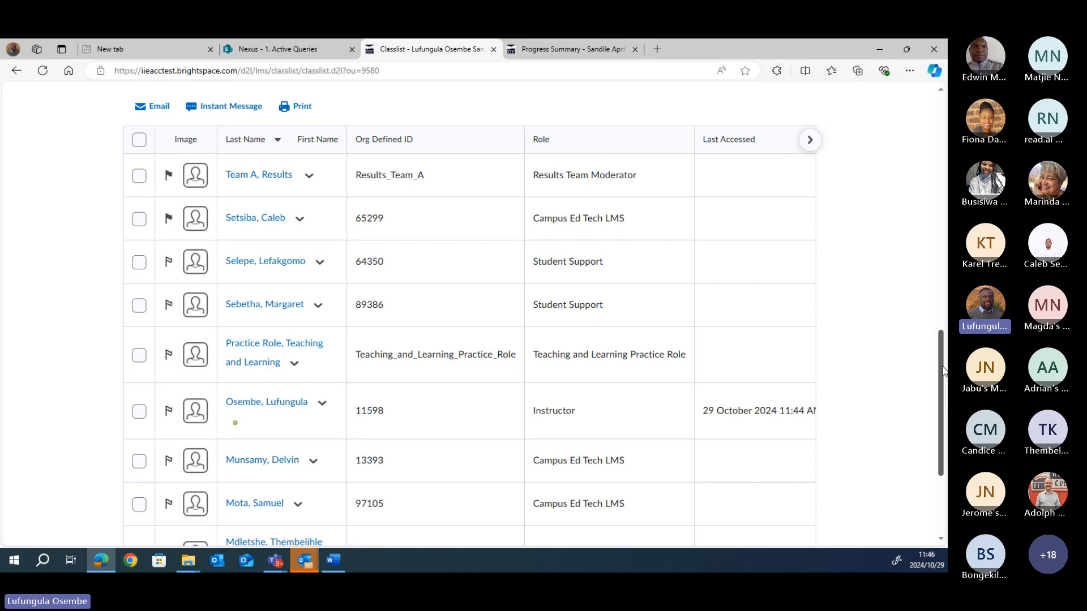
pyautogui.scroll(-3, 936, 397)
pyautogui.moveTo(946, 439); pyautogui.dragTo(945, 395)
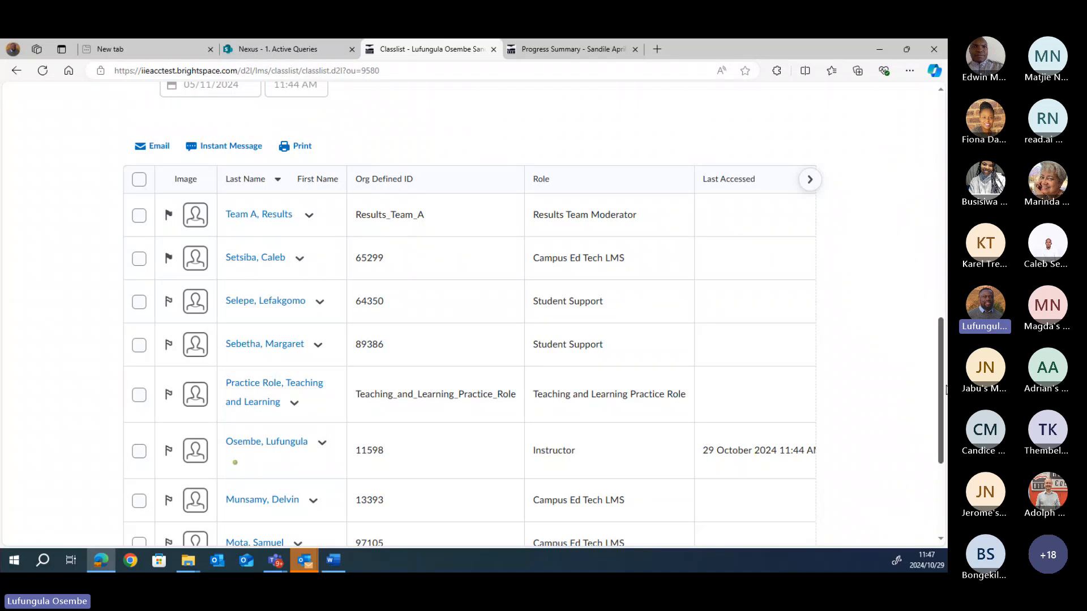
pyautogui.moveTo(944, 391); pyautogui.dragTo(946, 213)
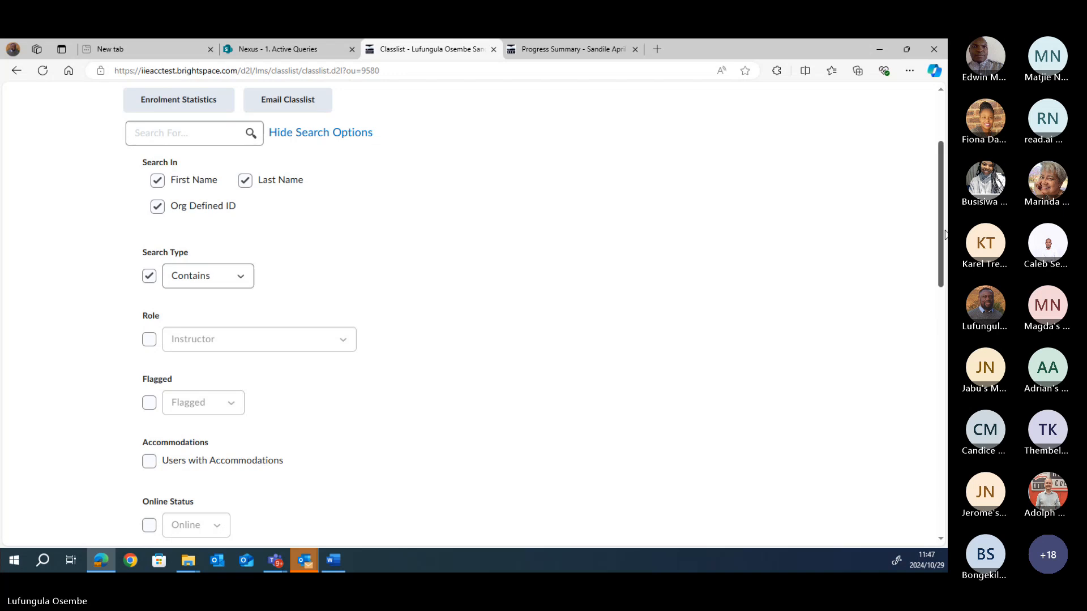
pyautogui.scroll(2, 663, 287)
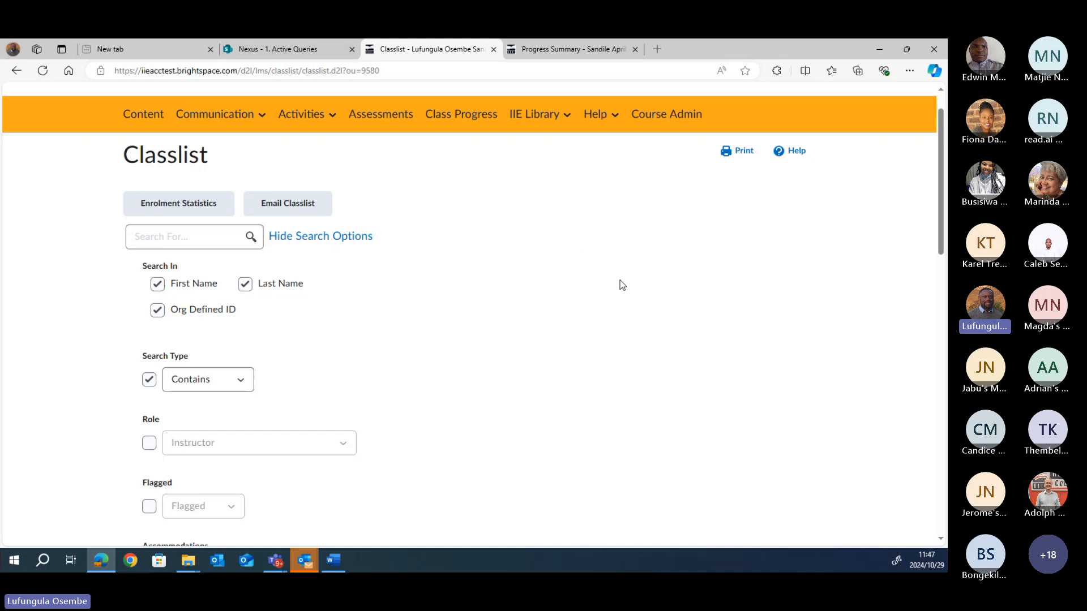
pyautogui.moveTo(942, 204)
pyautogui.mouseDown()
pyautogui.moveTo(944, 351)
pyautogui.moveTo(937, 199)
pyautogui.mouseUp()
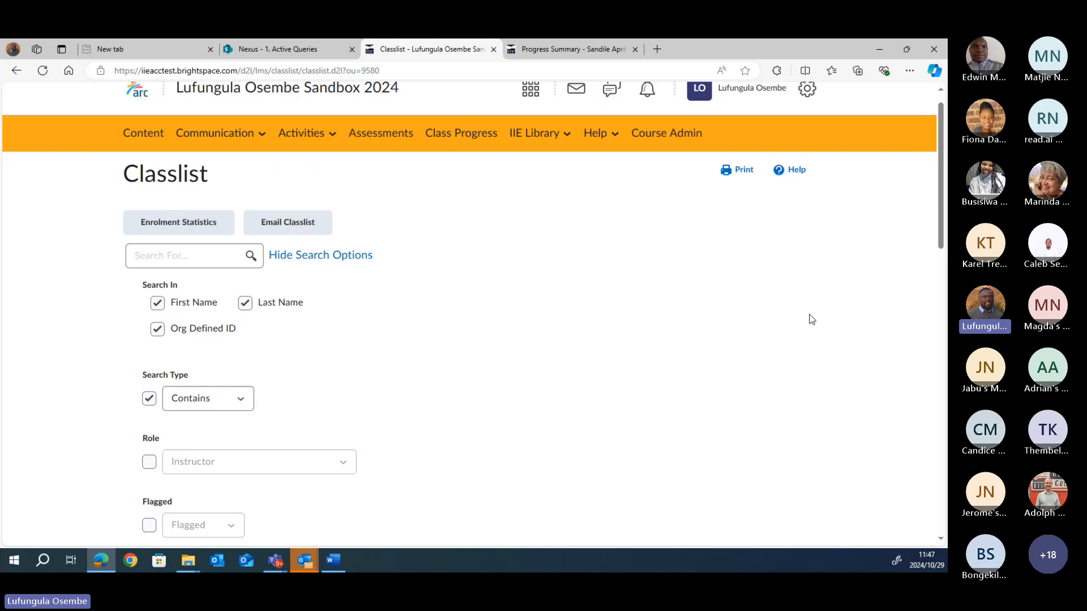
pyautogui.moveTo(947, 265); pyautogui.dragTo(921, 228)
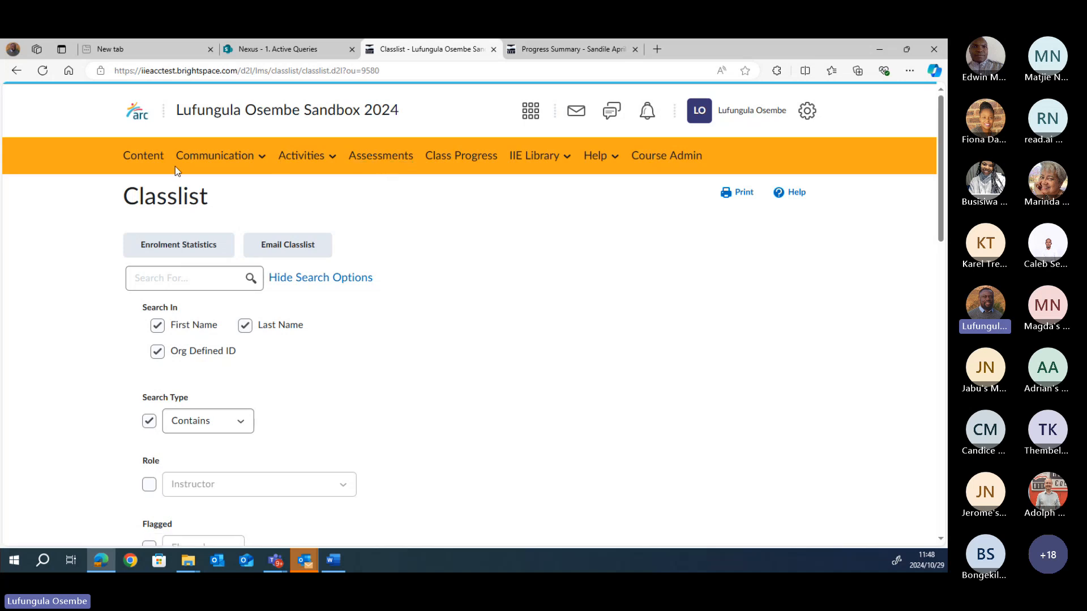
# Step: Open the sandbox course's Assignments page under Assessment, listing Project 1 and Project 2
pyautogui.click(379, 160)
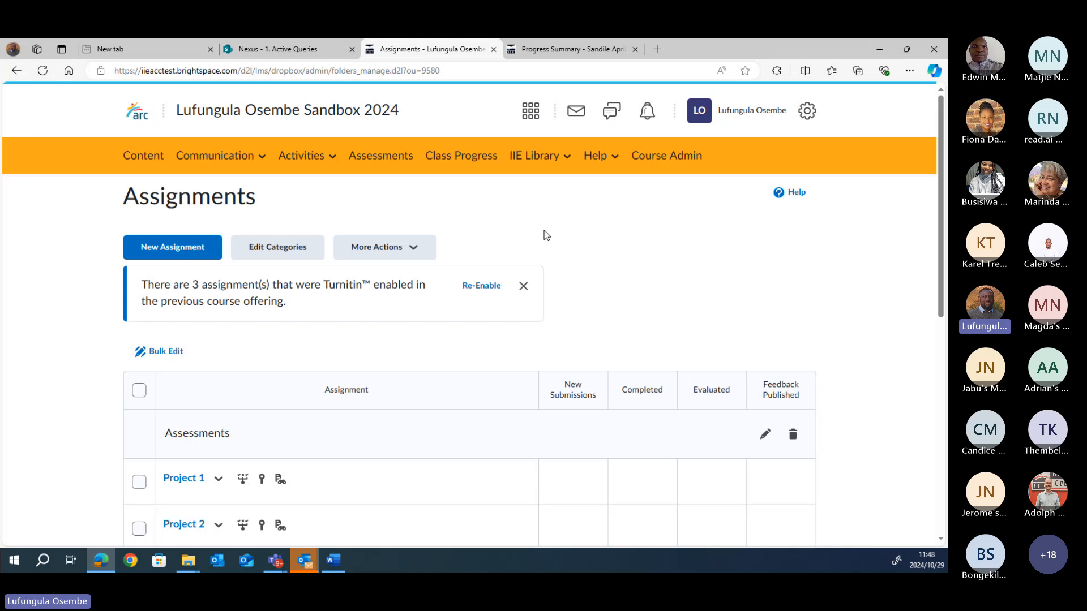
pyautogui.click(17, 70)
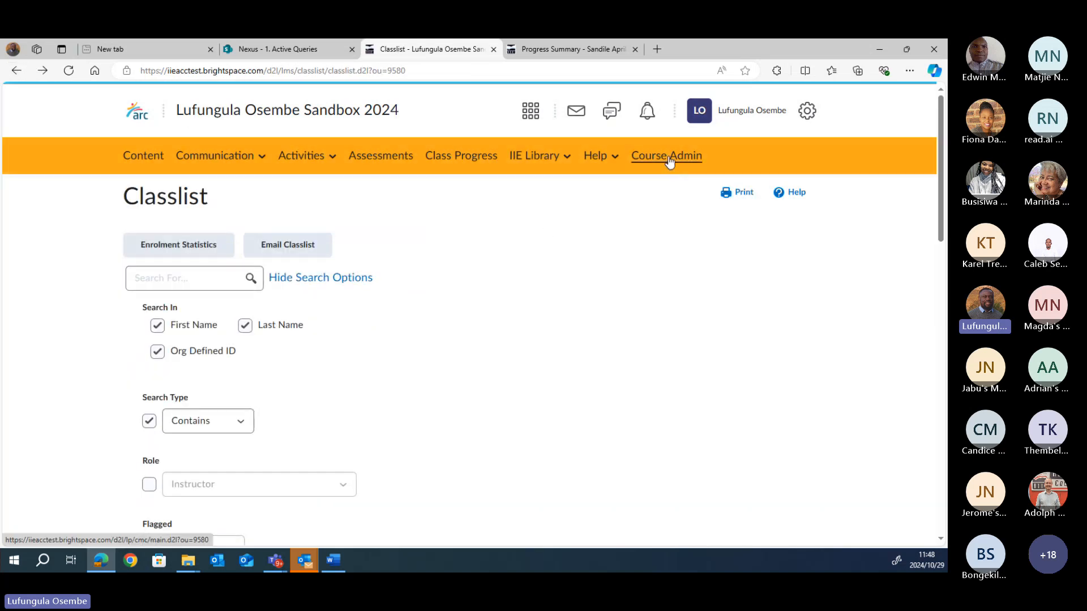
pyautogui.click(667, 156)
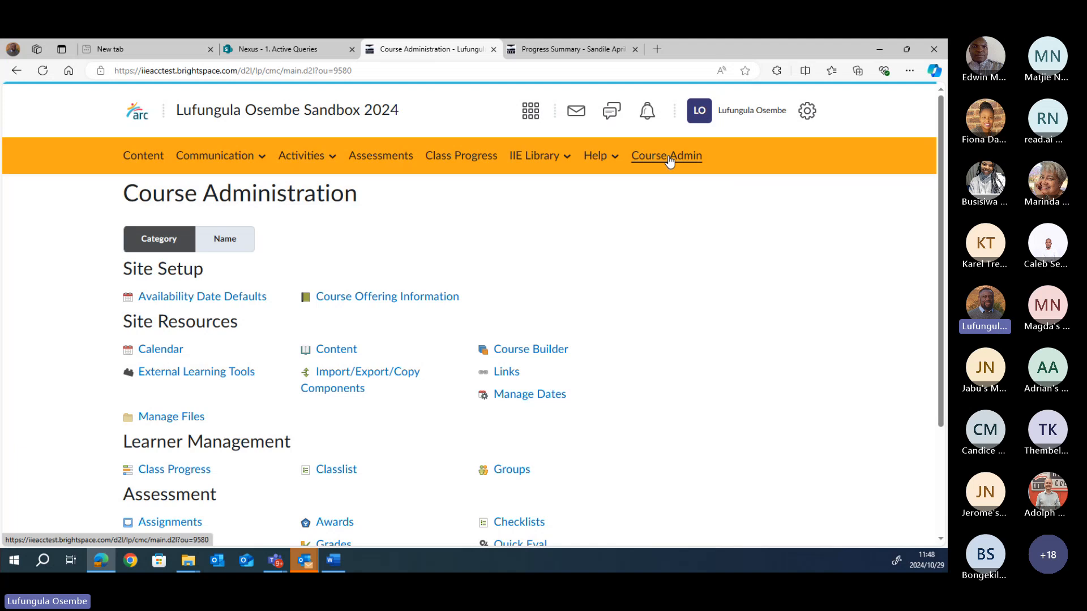
pyautogui.moveTo(941, 235); pyautogui.dragTo(937, 388)
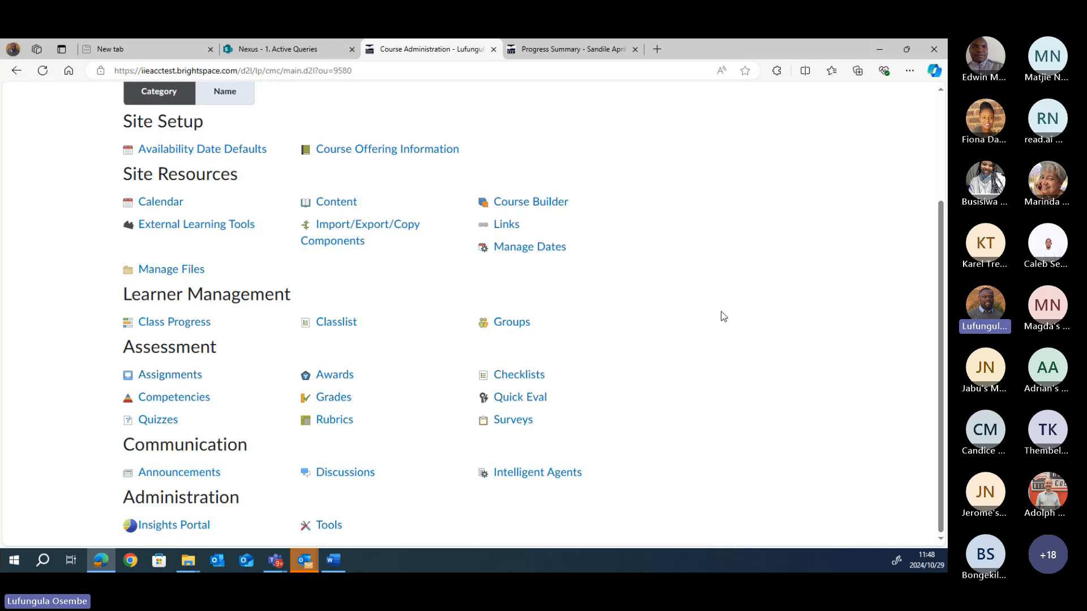
pyautogui.click(175, 376)
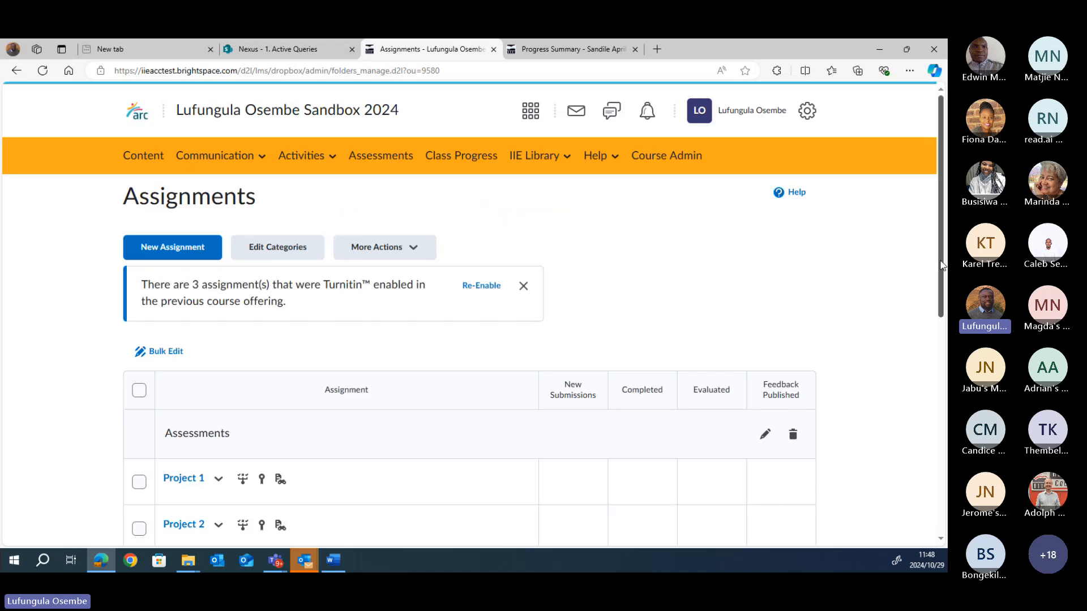
# Step: Close the Turnitin re-enable banner and dismiss the More Actions menu without choosing anything
pyautogui.moveTo(940, 264); pyautogui.dragTo(941, 289)
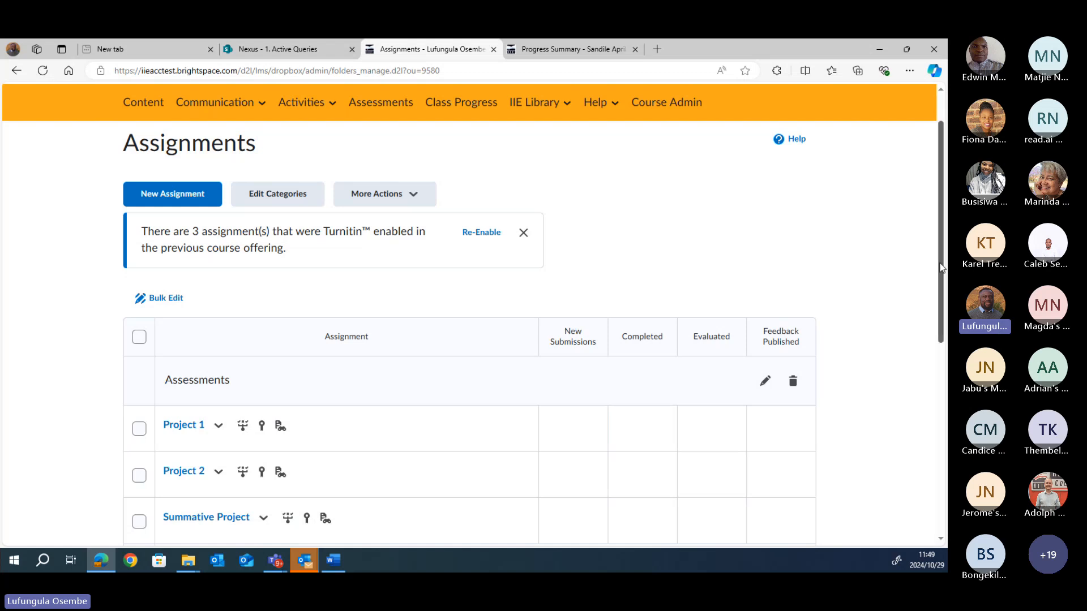
pyautogui.moveTo(941, 267); pyautogui.dragTo(946, 308)
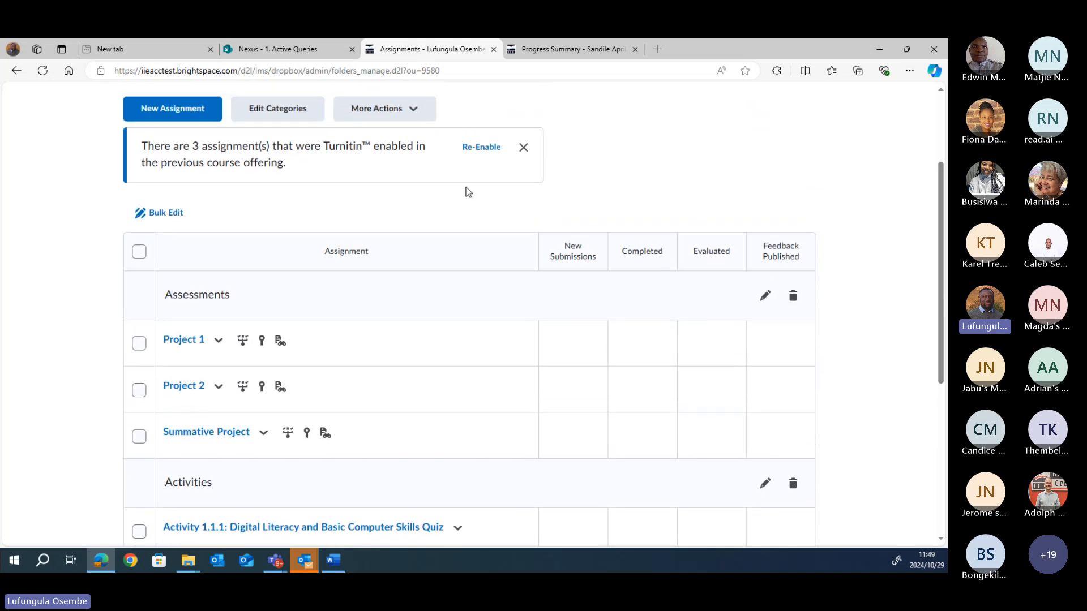
pyautogui.click(521, 149)
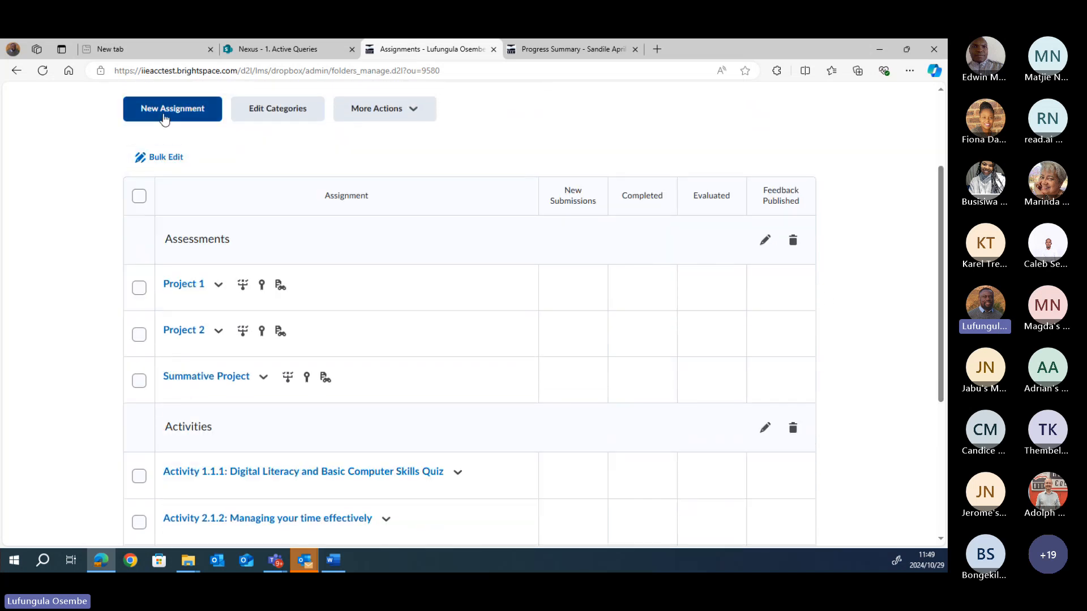
pyautogui.click(413, 112)
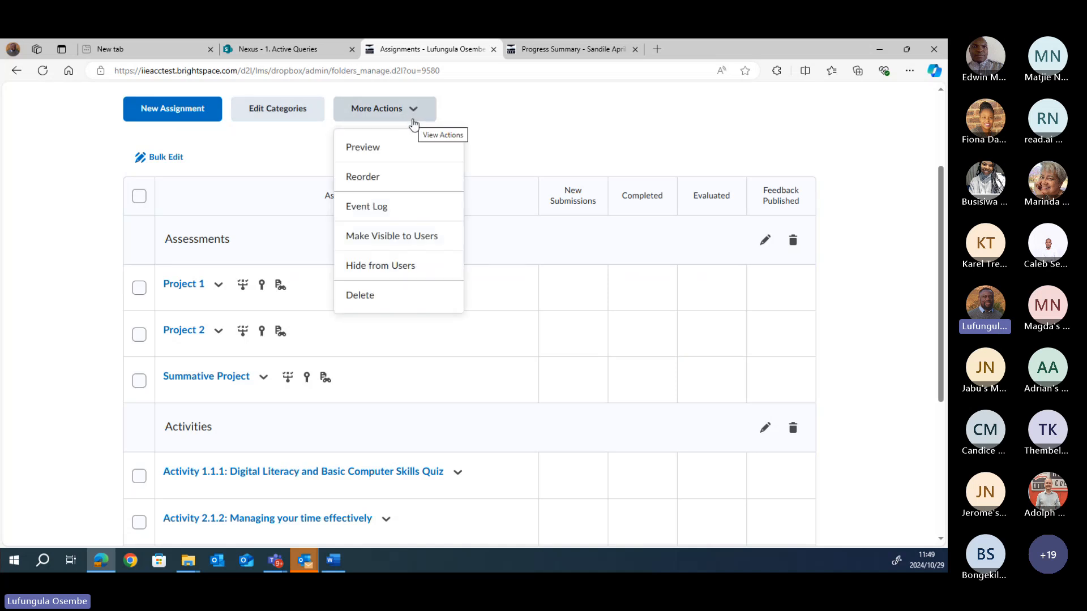
pyautogui.click(528, 119)
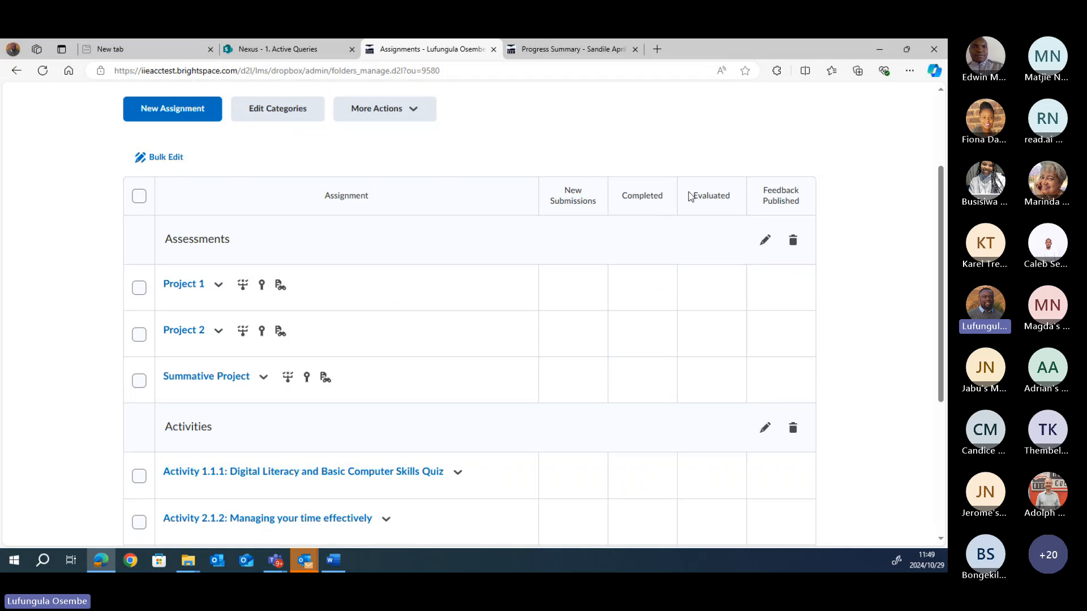
# Step: Create a new assignment titled INFY5112, graded out of 45 points
pyautogui.click(162, 115)
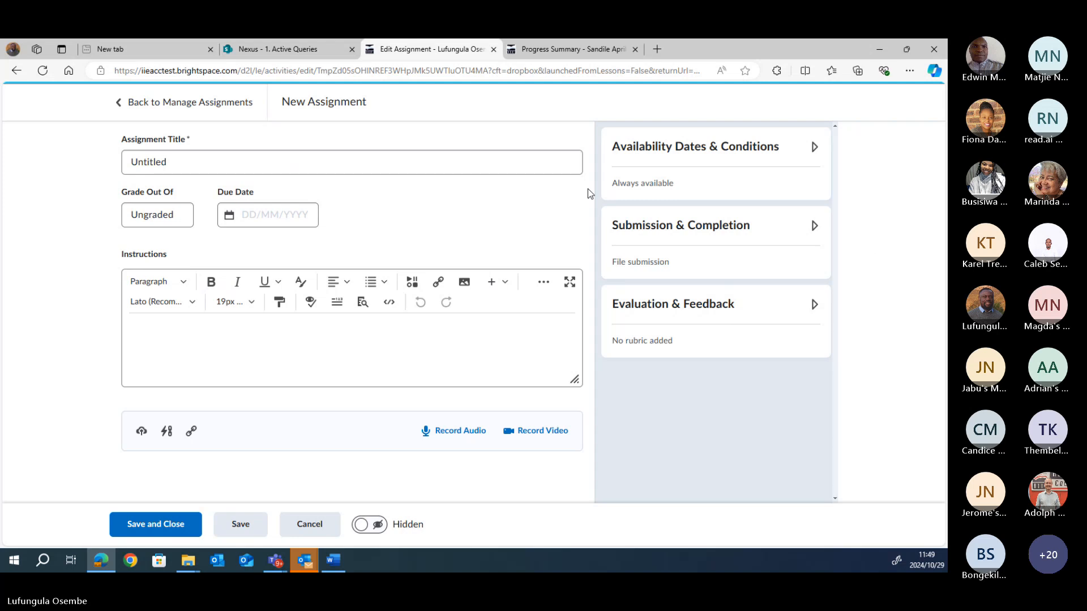
pyautogui.click(175, 167)
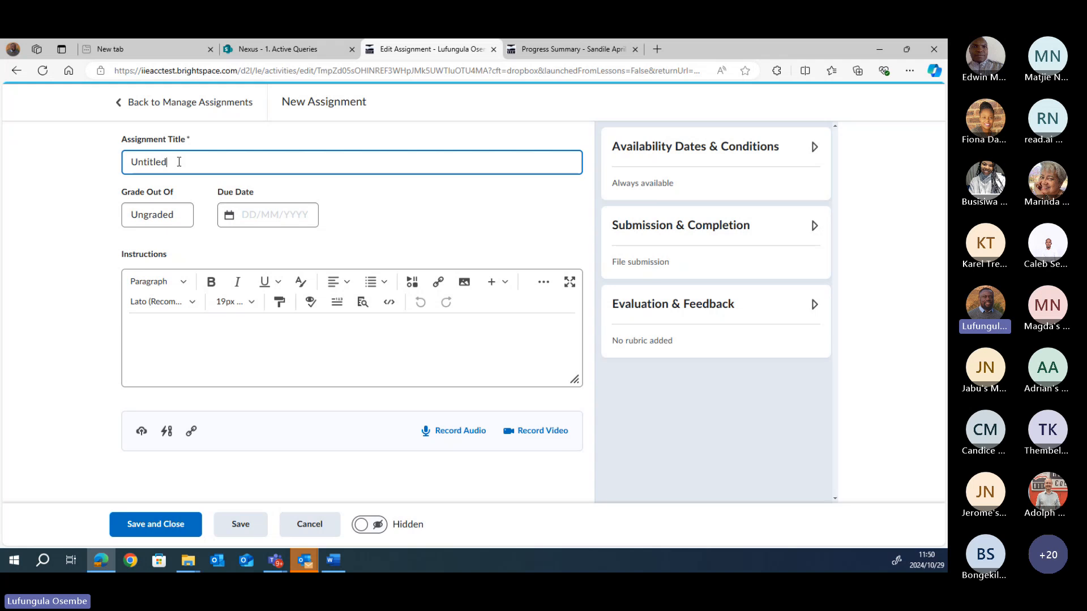
pyautogui.press('BackSpace')
pyautogui.press('BackSpace')
pyautogui.press('BackSpace')
pyautogui.press('BackSpace')
pyautogui.press('BackSpace')
pyautogui.press('BackSpace')
pyautogui.press('BackSpace')
pyautogui.press('BackSpace')
pyautogui.write('INEY')
pyautogui.write('511')
pyautogui.write('2')
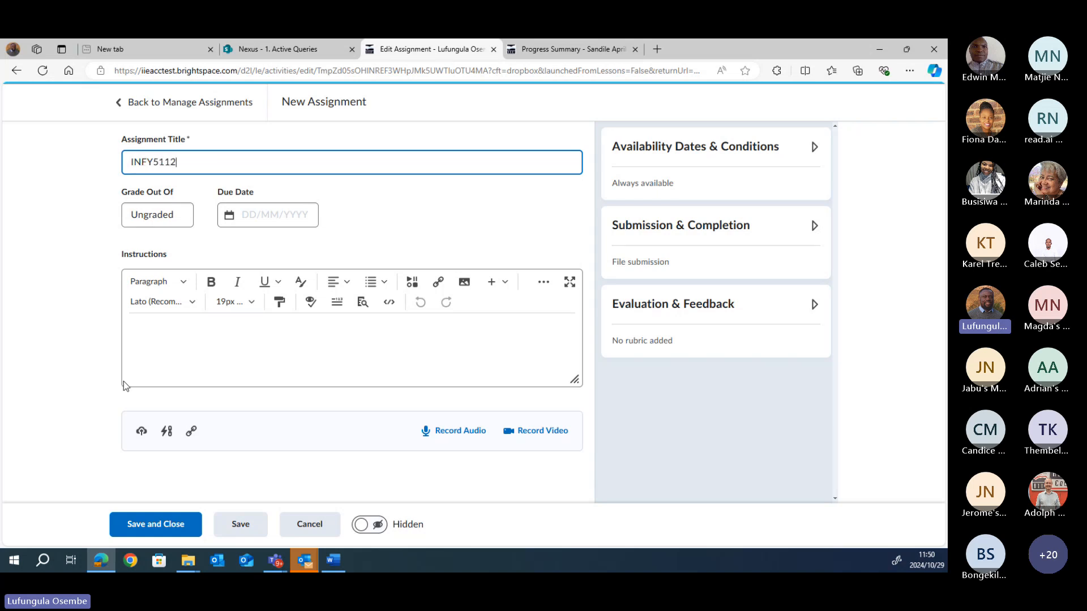
pyautogui.click(166, 215)
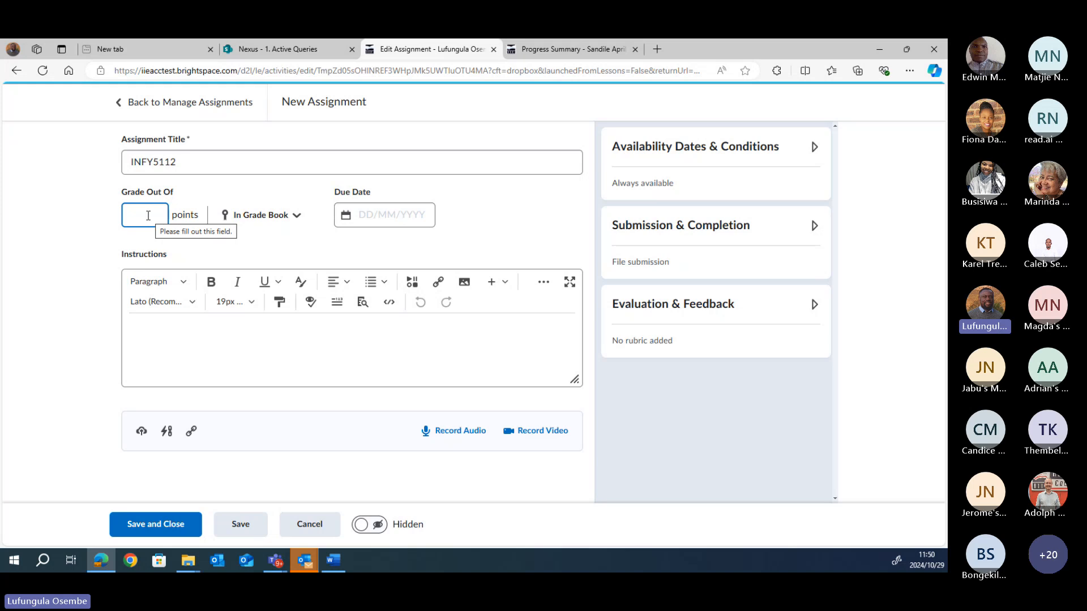
pyautogui.write('45')
pyautogui.click(205, 249)
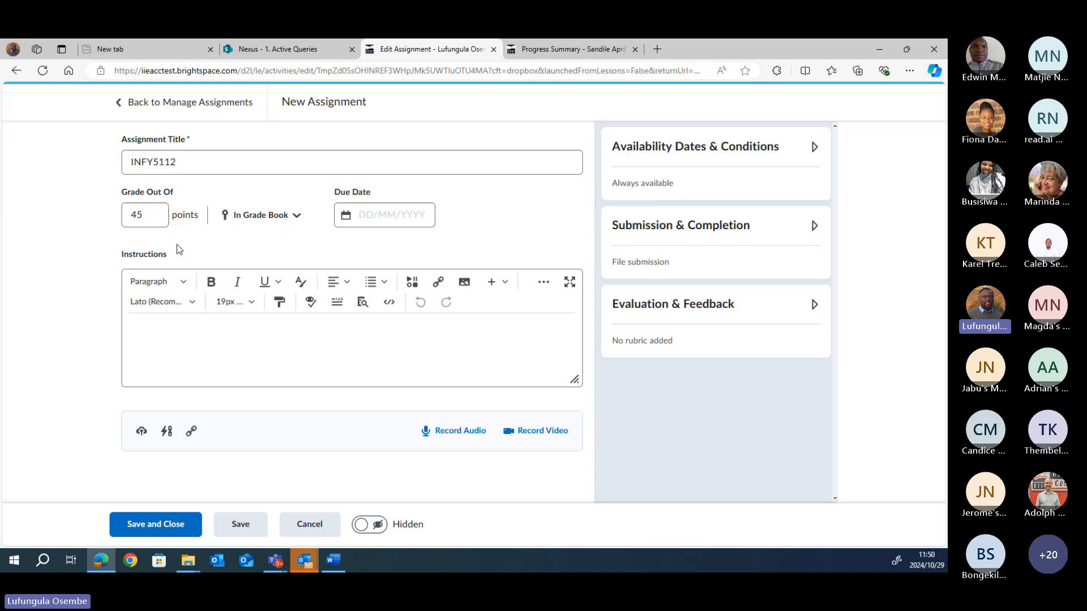
# Step: Leave the grade book options unchanged and set the due date to 29 November 2024
pyautogui.click(295, 220)
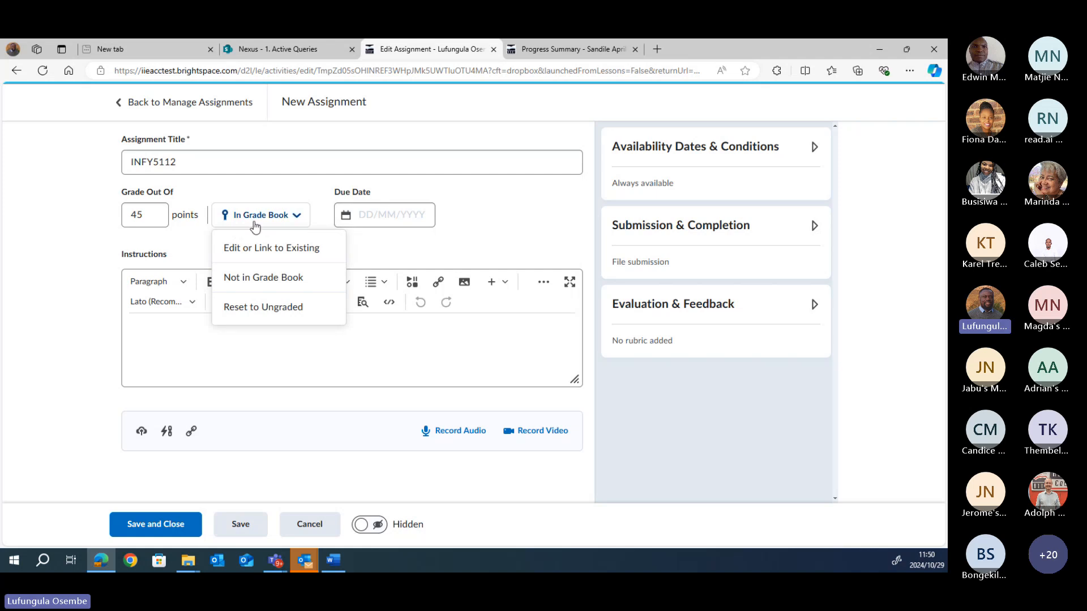
pyautogui.click(400, 255)
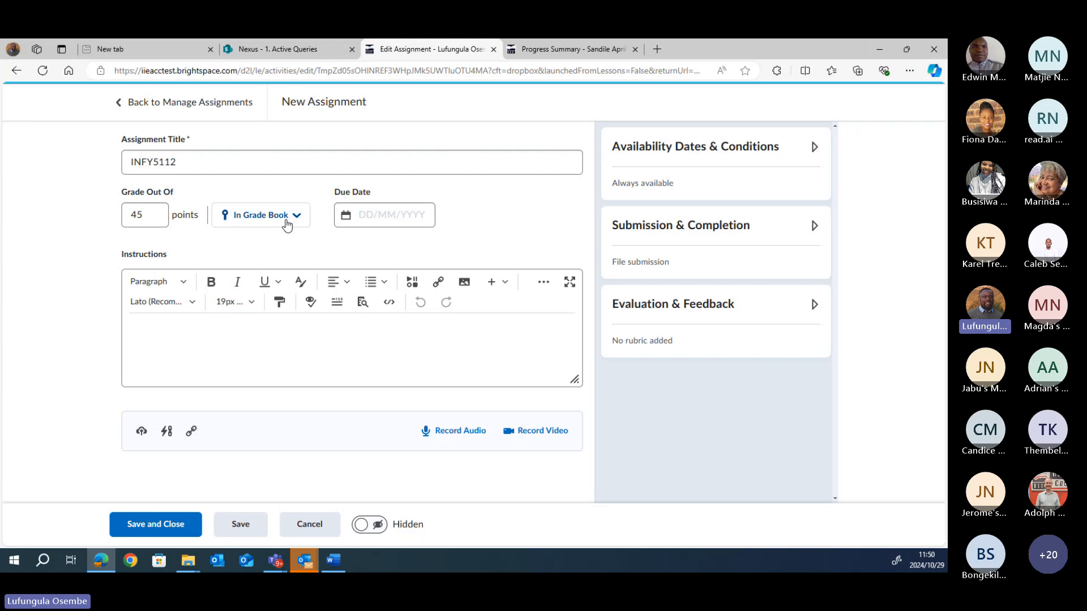
pyautogui.click(349, 220)
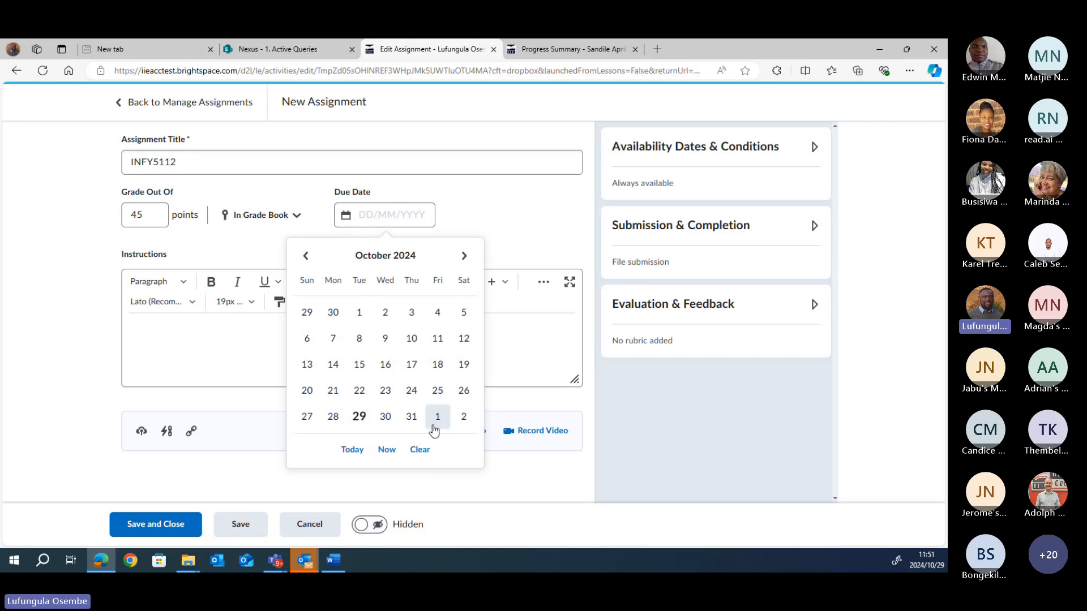
pyautogui.click(463, 257)
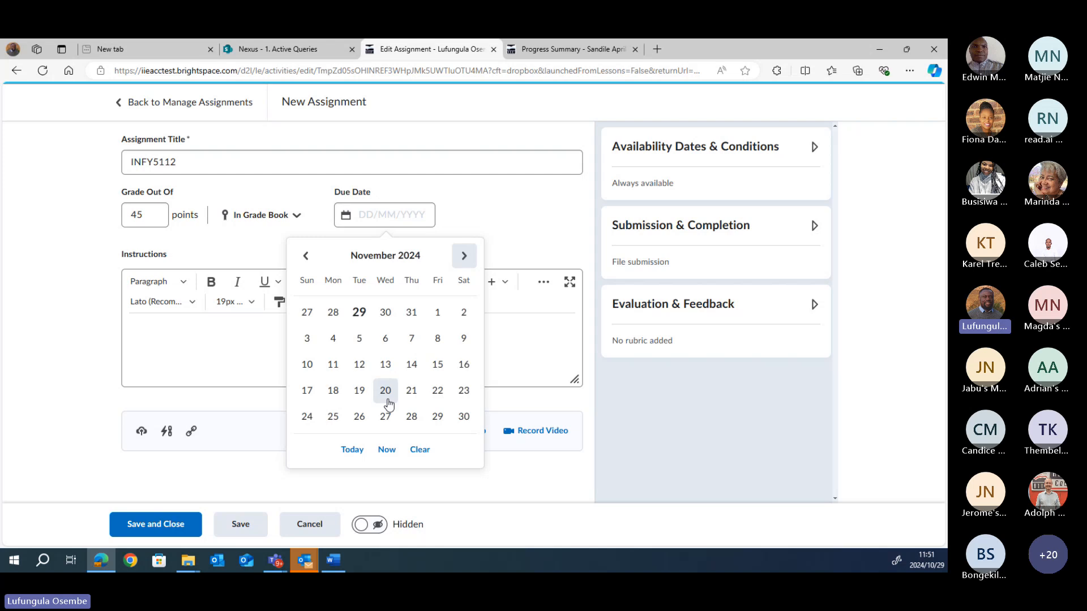
pyautogui.click(437, 416)
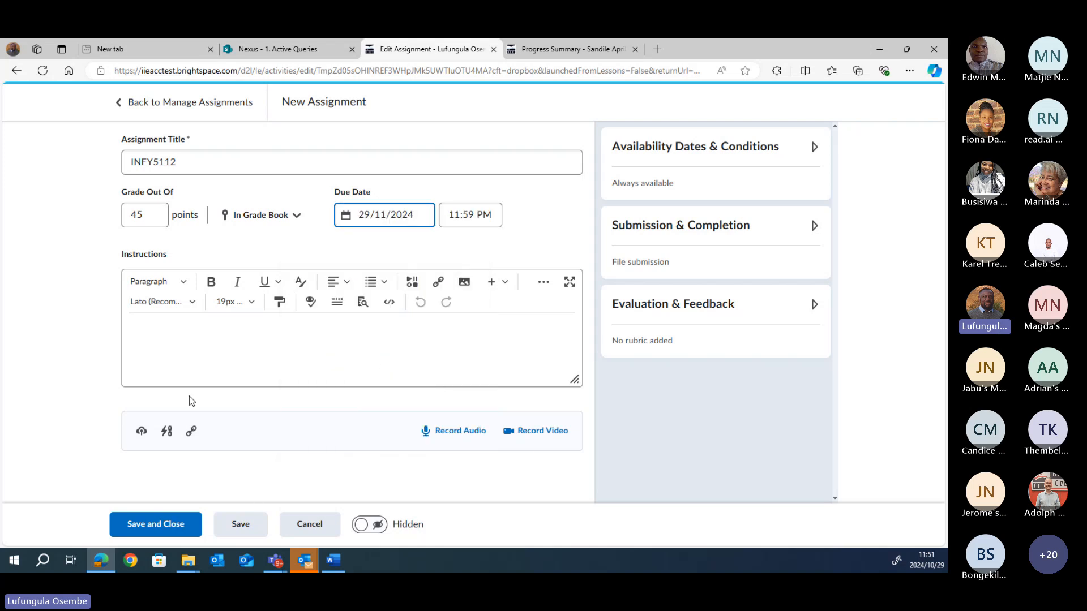
pyautogui.click(192, 339)
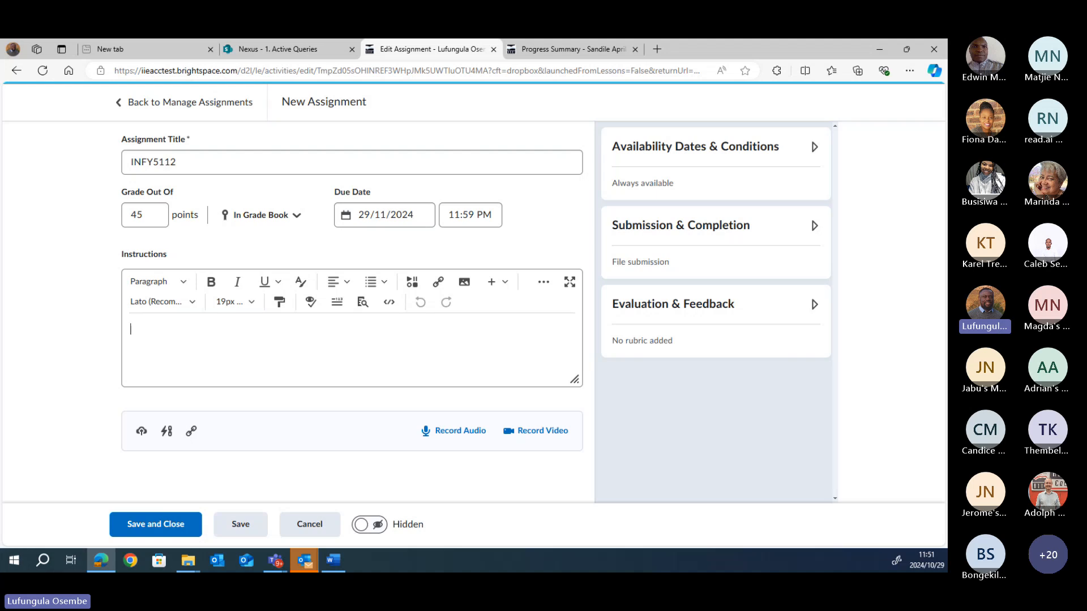
pyautogui.hotkey('alt', 'Tab')
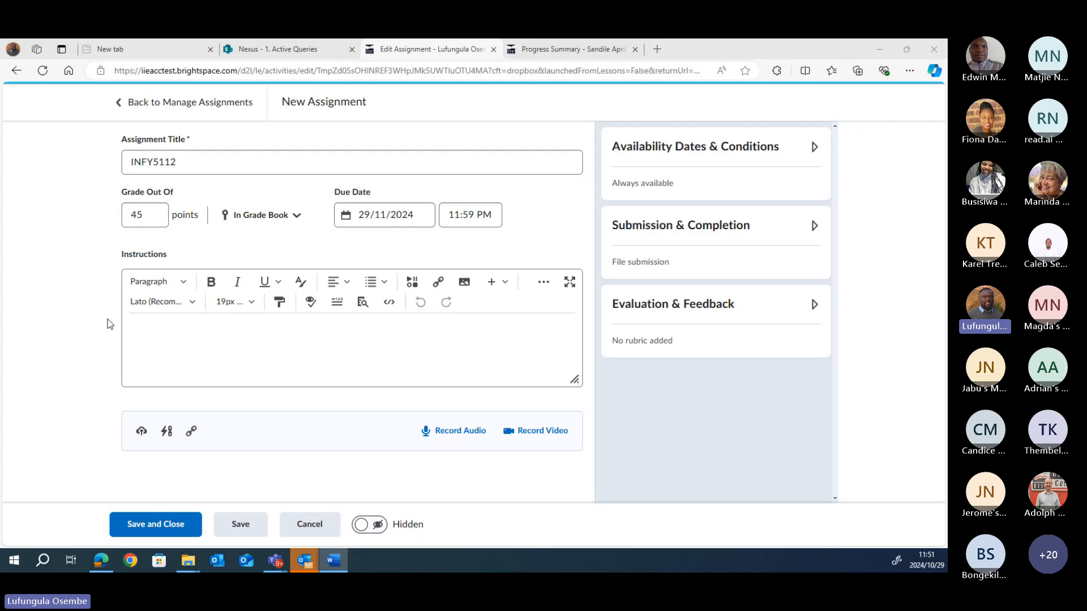
pyautogui.click(147, 333)
pyautogui.write('Using examples, differentiate between data and information in the traffic department work.')
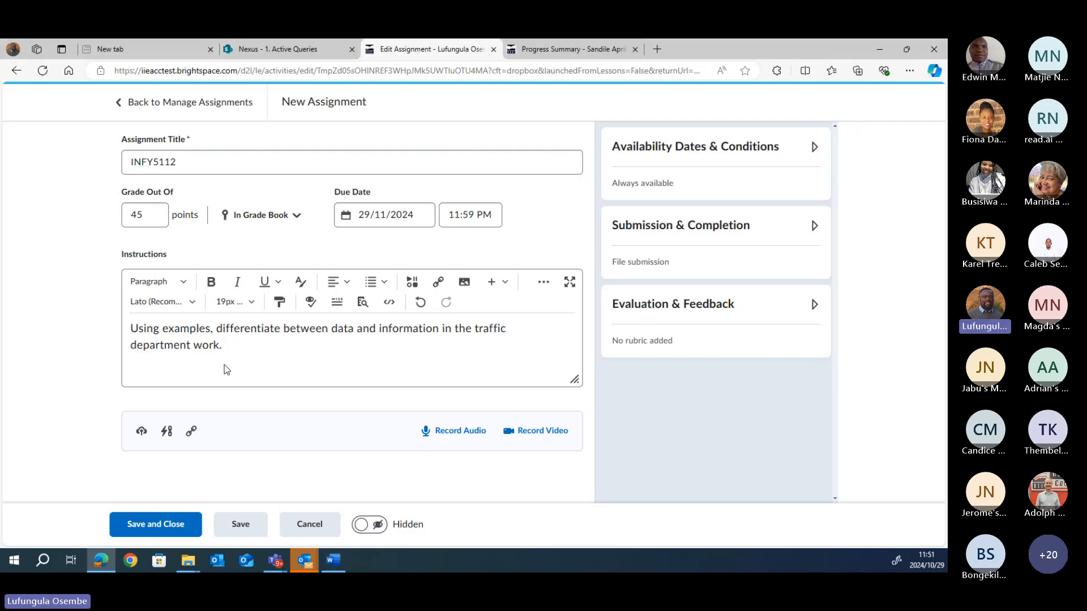
pyautogui.moveTo(232, 352); pyautogui.dragTo(129, 334)
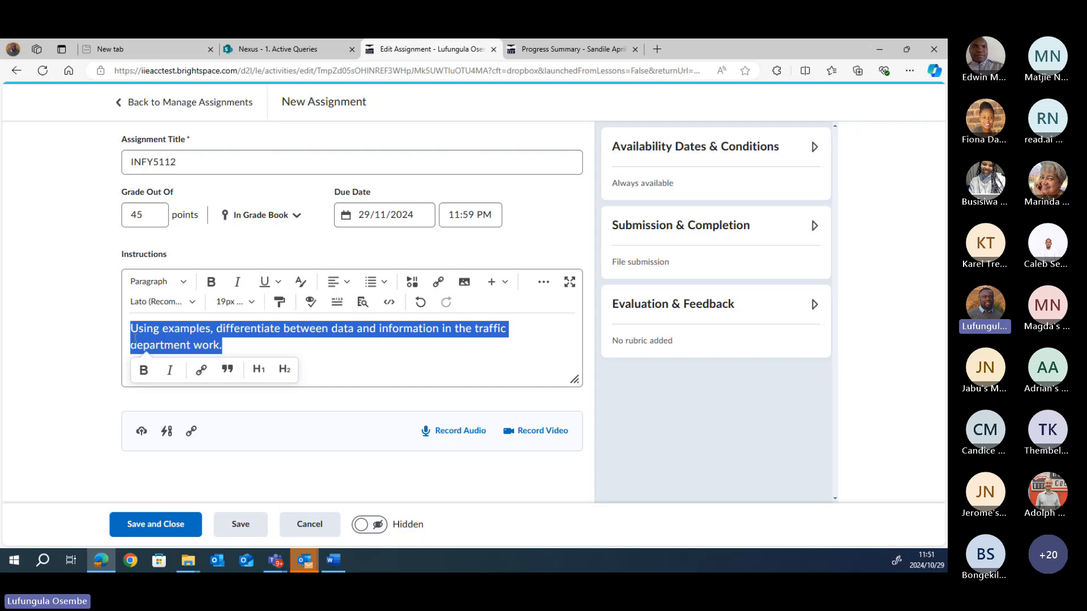
pyautogui.press('BackSpace')
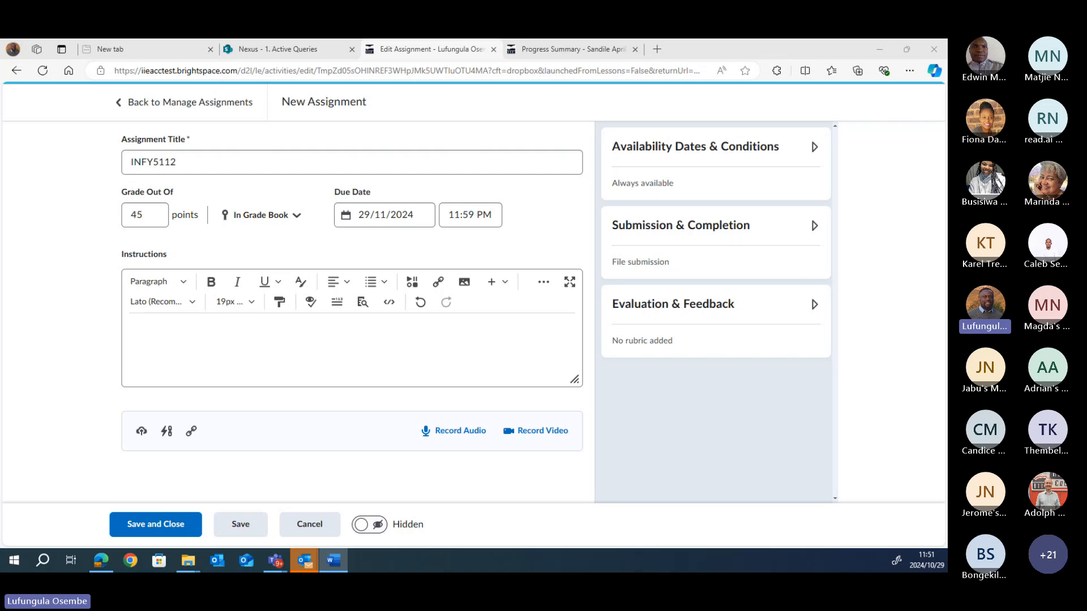
# Step: Paste the City of Amber traffic scenario and questions into the INFY5112 instructions
pyautogui.click(146, 324)
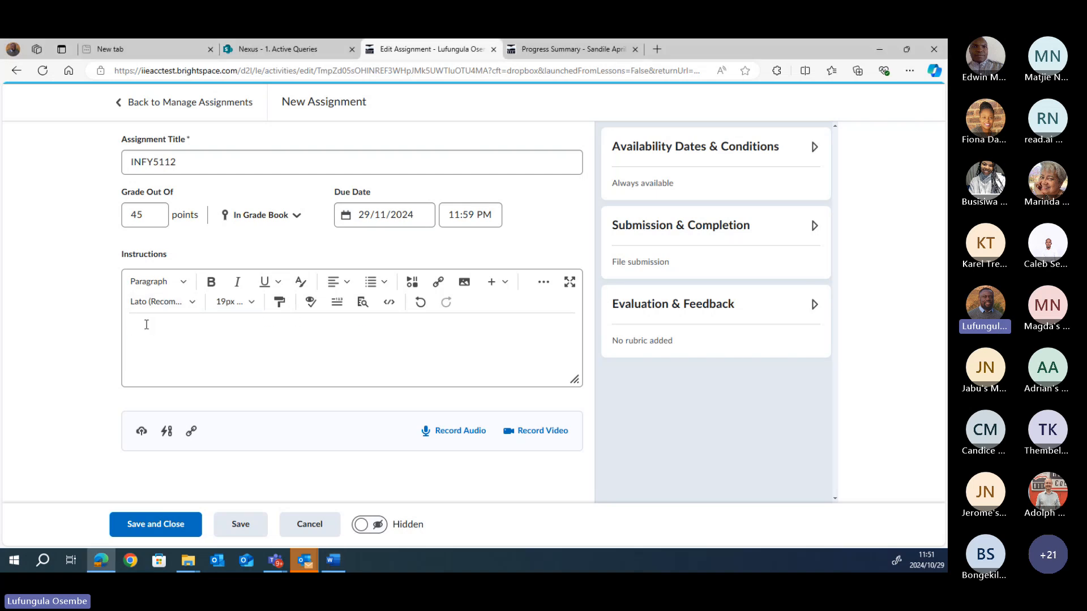
pyautogui.hotkey('ctrl', 'v')
pyautogui.moveTo(577, 355); pyautogui.dragTo(578, 329)
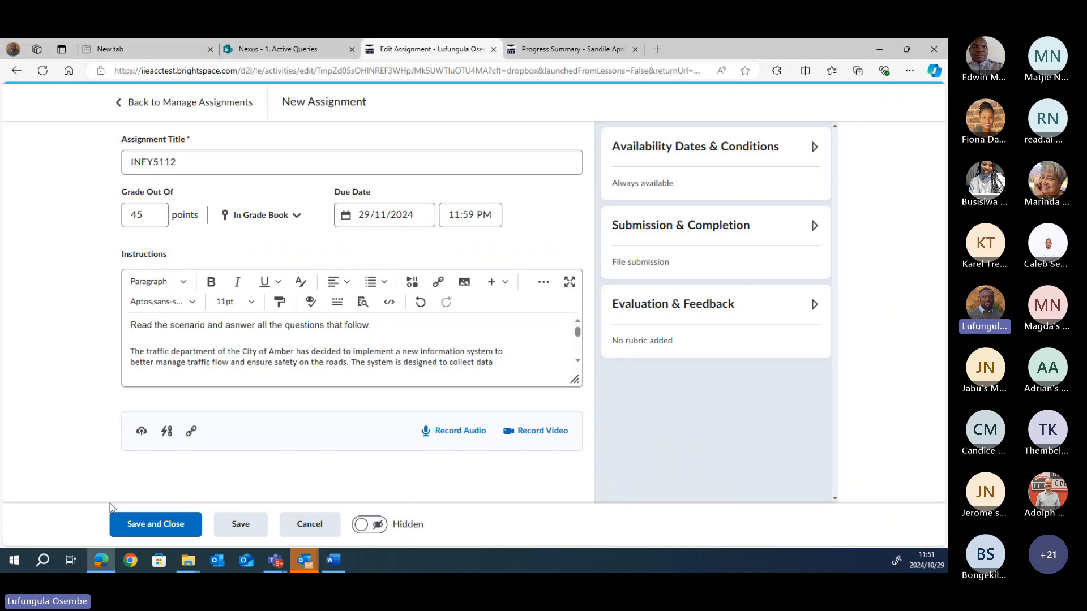
pyautogui.moveTo(578, 332)
pyautogui.mouseDown()
pyautogui.moveTo(578, 351)
pyautogui.moveTo(578, 339)
pyautogui.mouseUp()
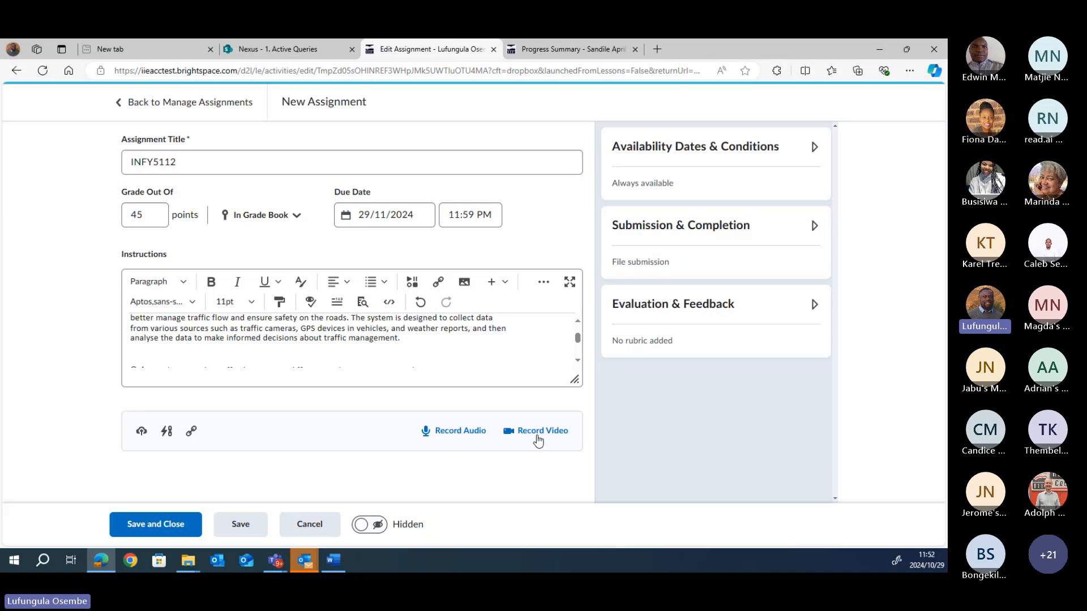
pyautogui.moveTo(576, 343); pyautogui.dragTo(577, 350)
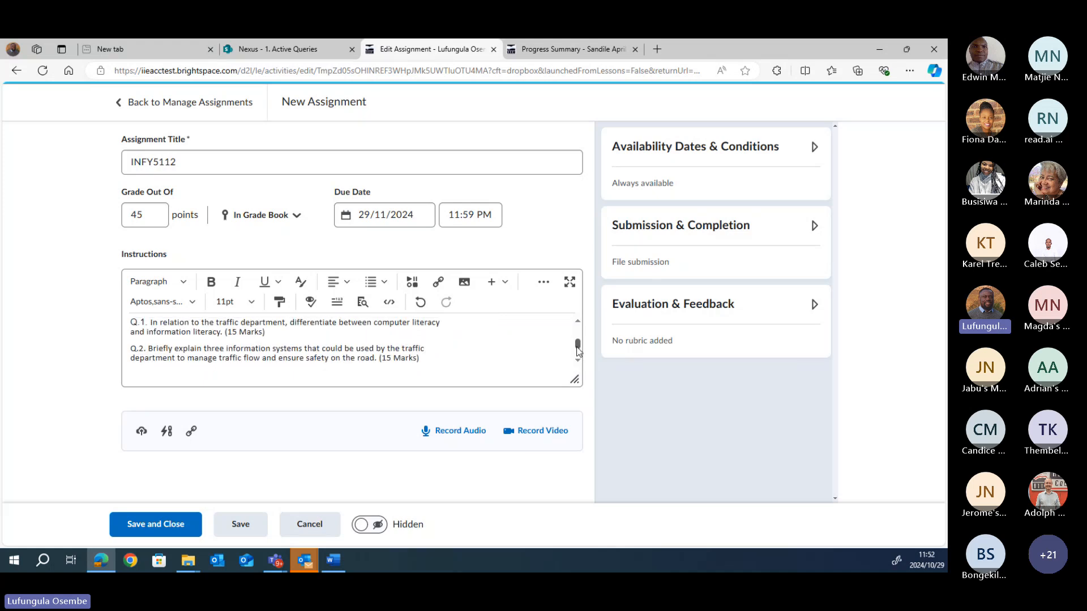
pyautogui.click(460, 433)
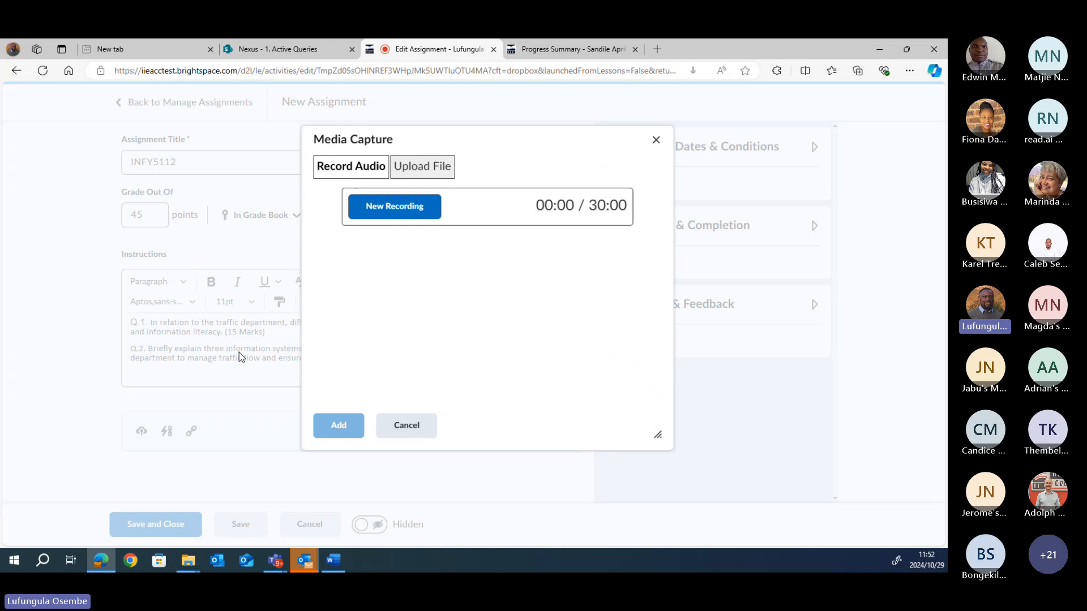
# Step: Close the audio and video Media Capture dialogs and scroll the instructions back up
pyautogui.click(655, 139)
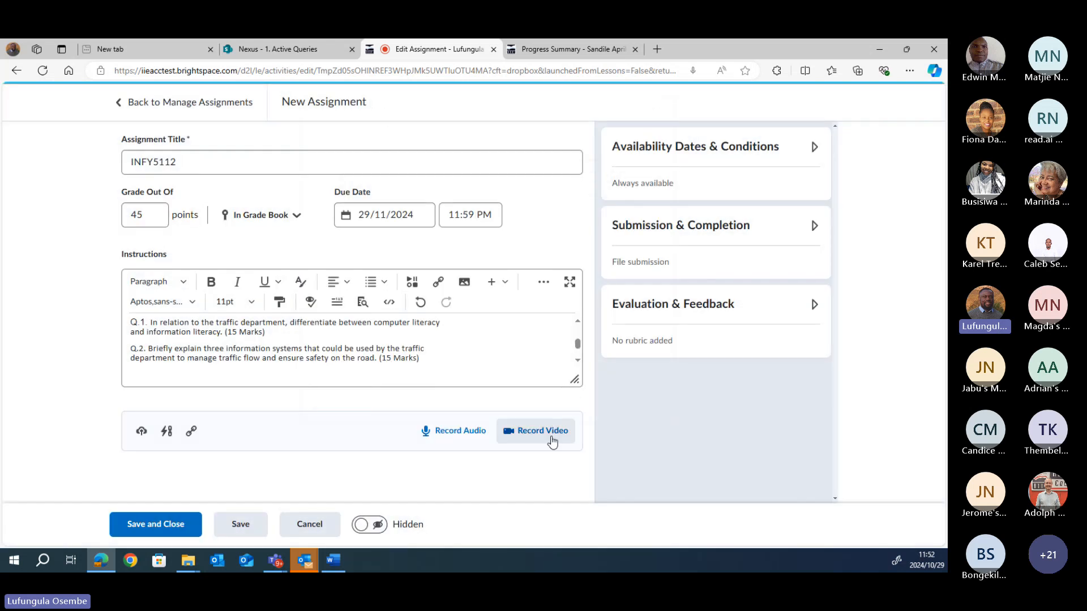
pyautogui.click(543, 432)
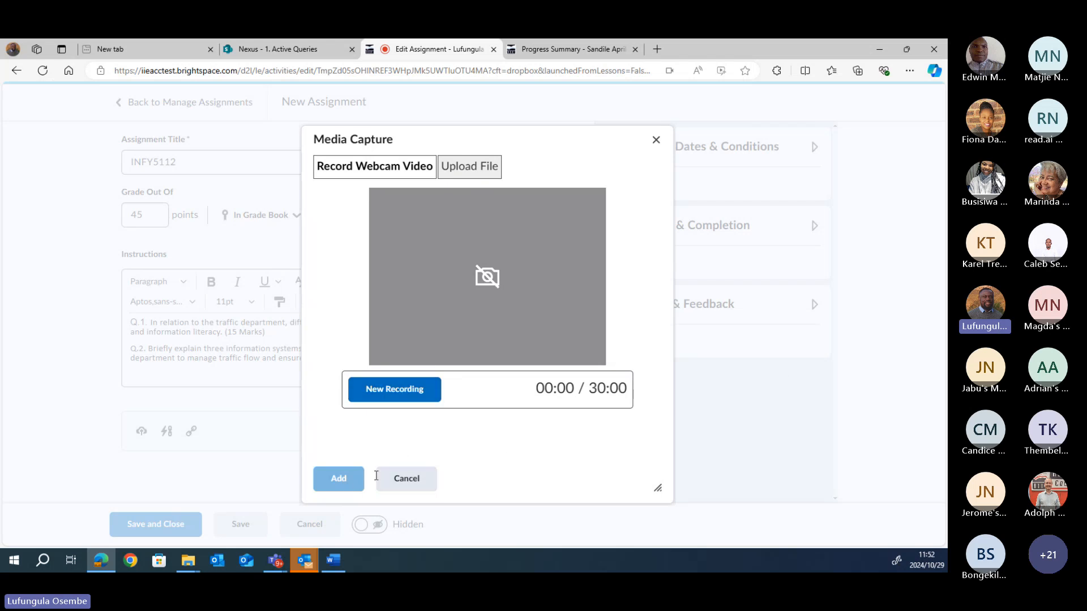
pyautogui.click(656, 139)
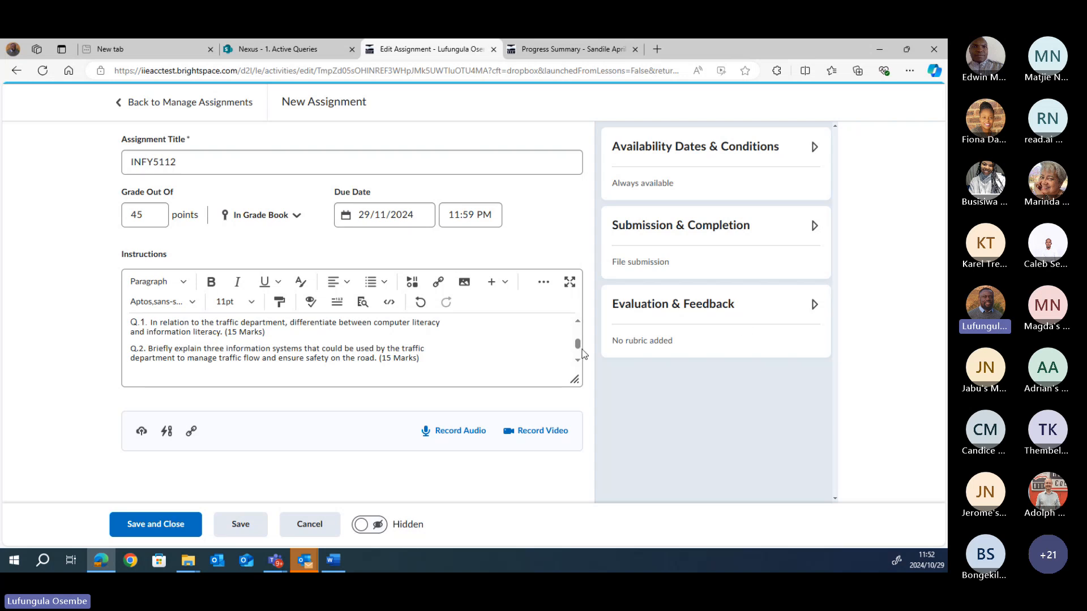
pyautogui.moveTo(577, 342); pyautogui.dragTo(577, 331)
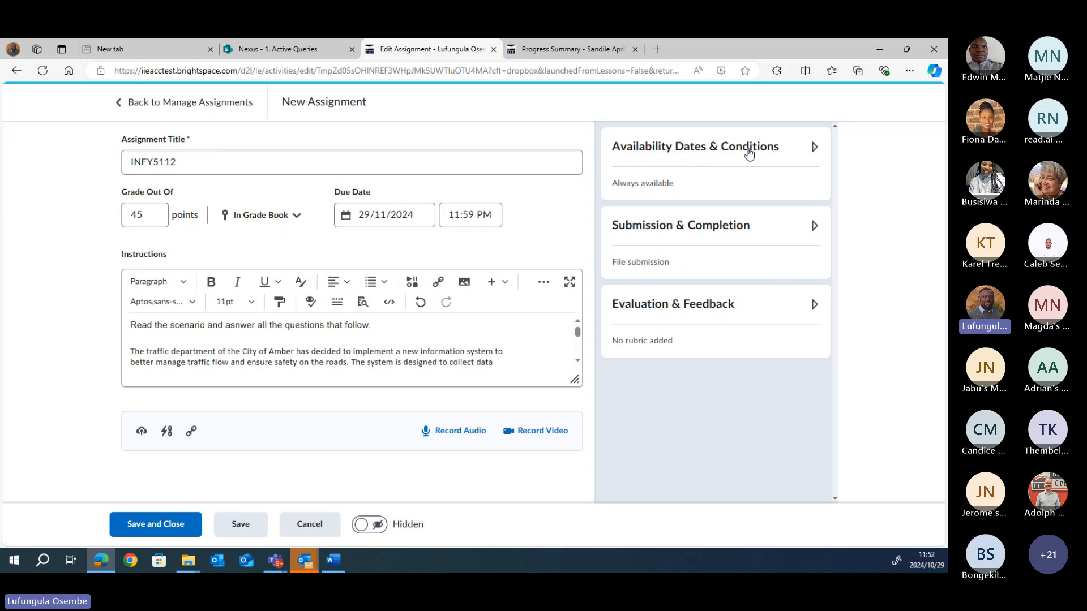
# Step: Set the availability Start Date to 19 November 2024 and End Date to 29 November 2024
pyautogui.click(814, 148)
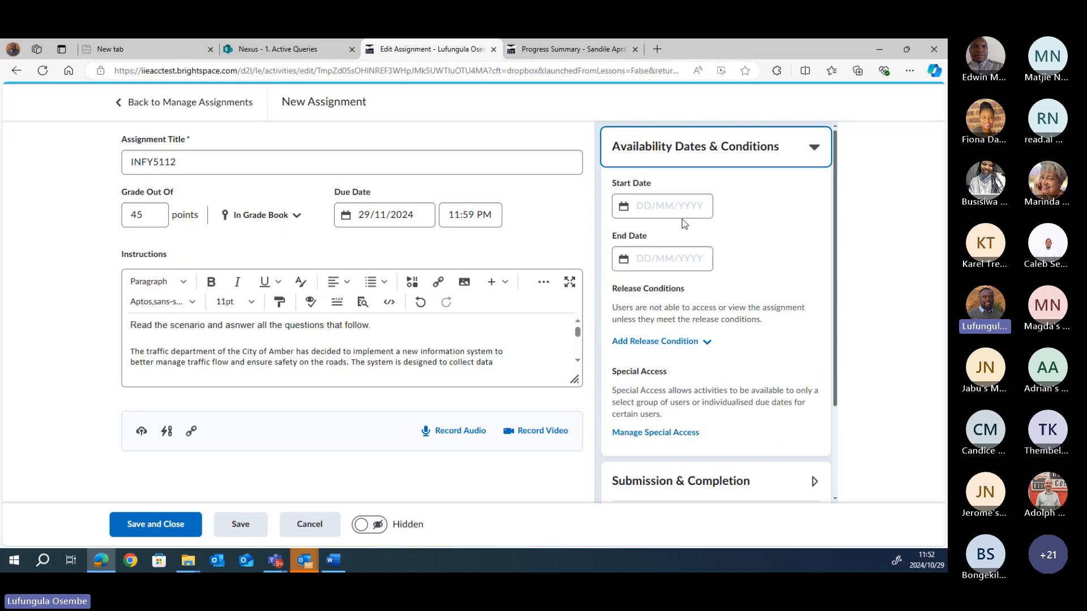
pyautogui.click(624, 209)
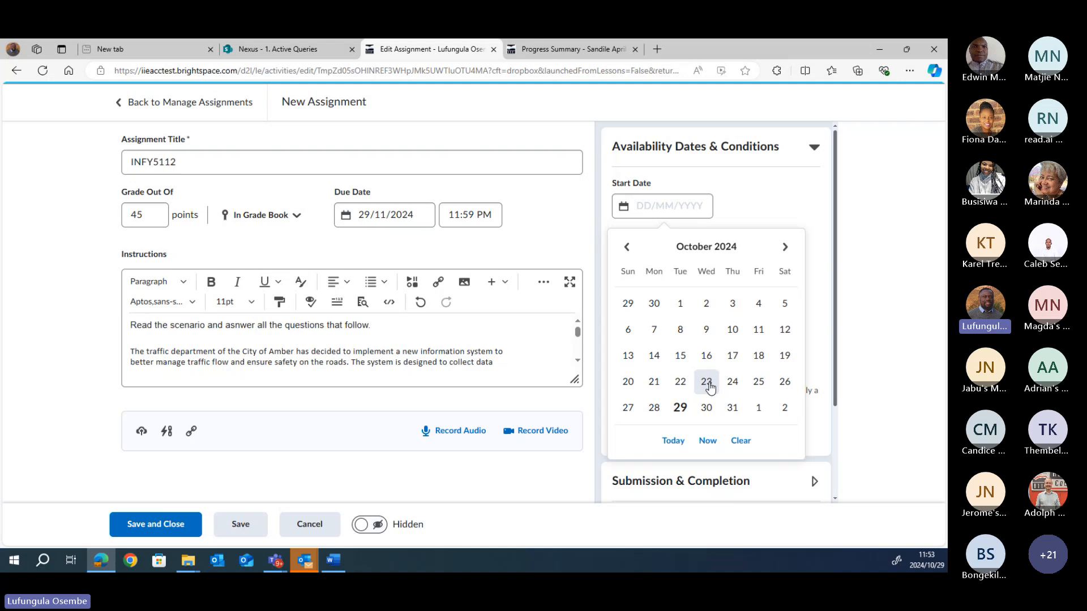
pyautogui.click(784, 247)
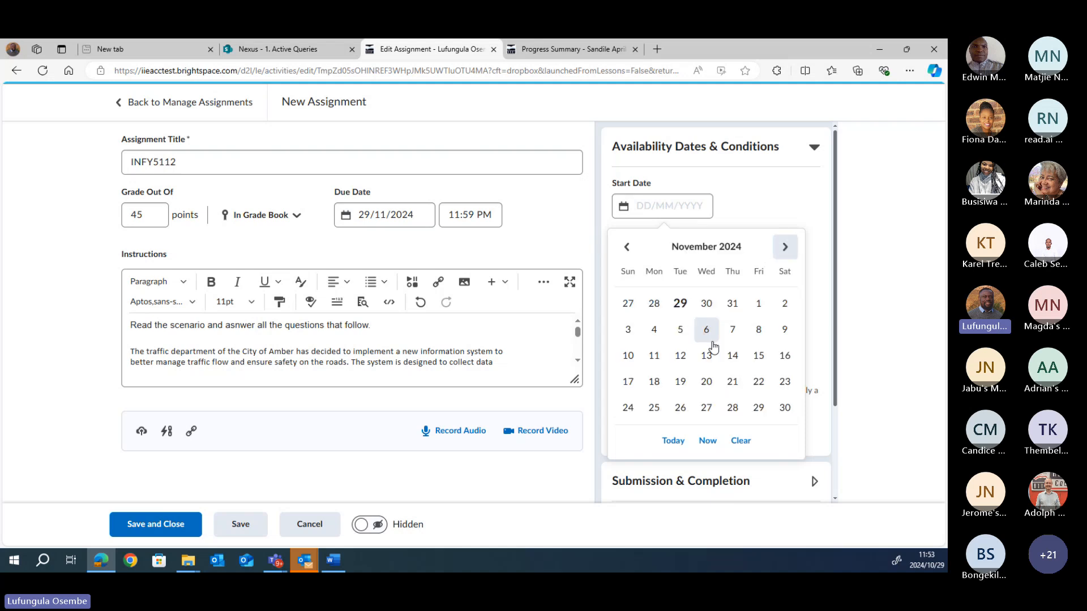
pyautogui.click(680, 381)
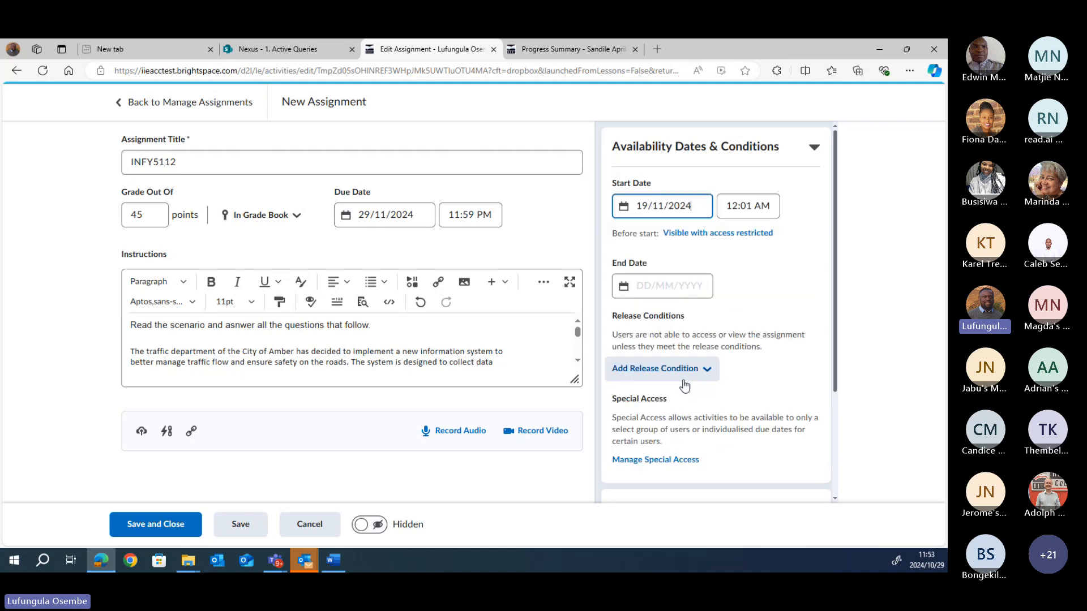
pyautogui.click(626, 287)
pyautogui.click(626, 286)
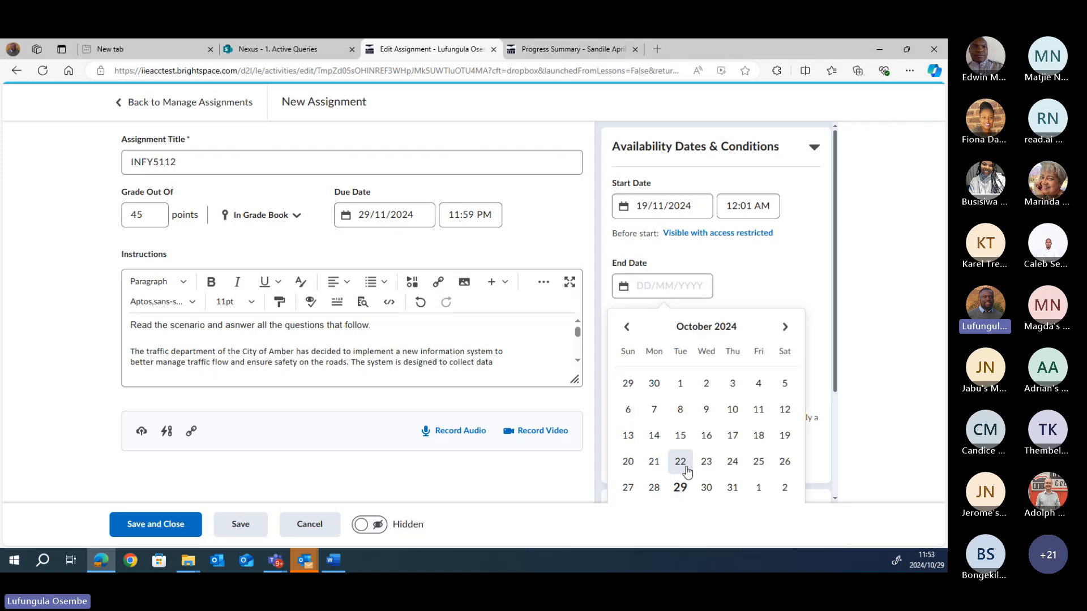
pyautogui.click(785, 327)
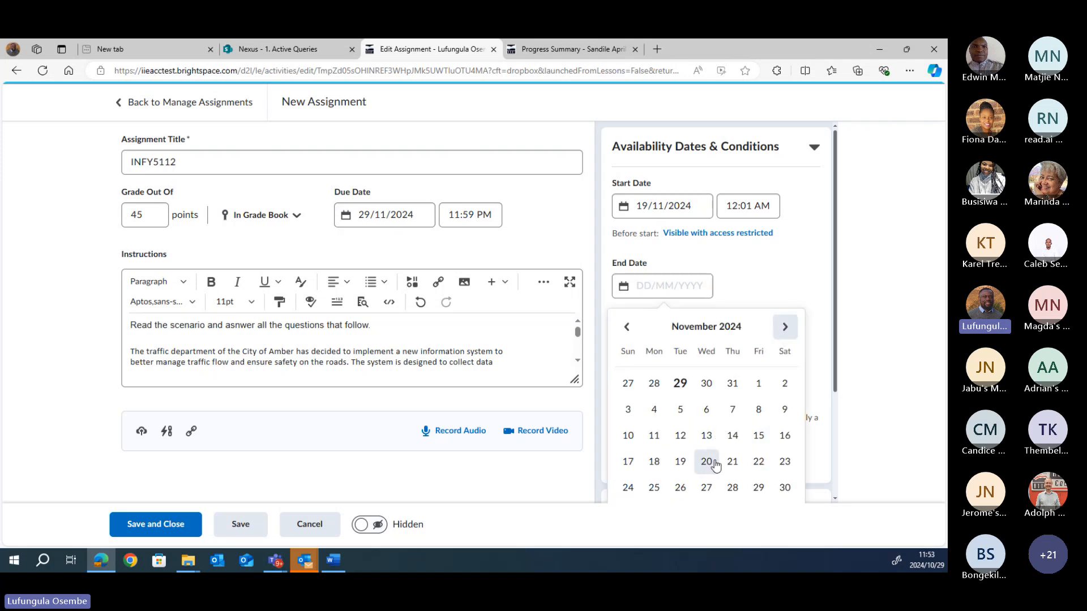
pyautogui.click(756, 490)
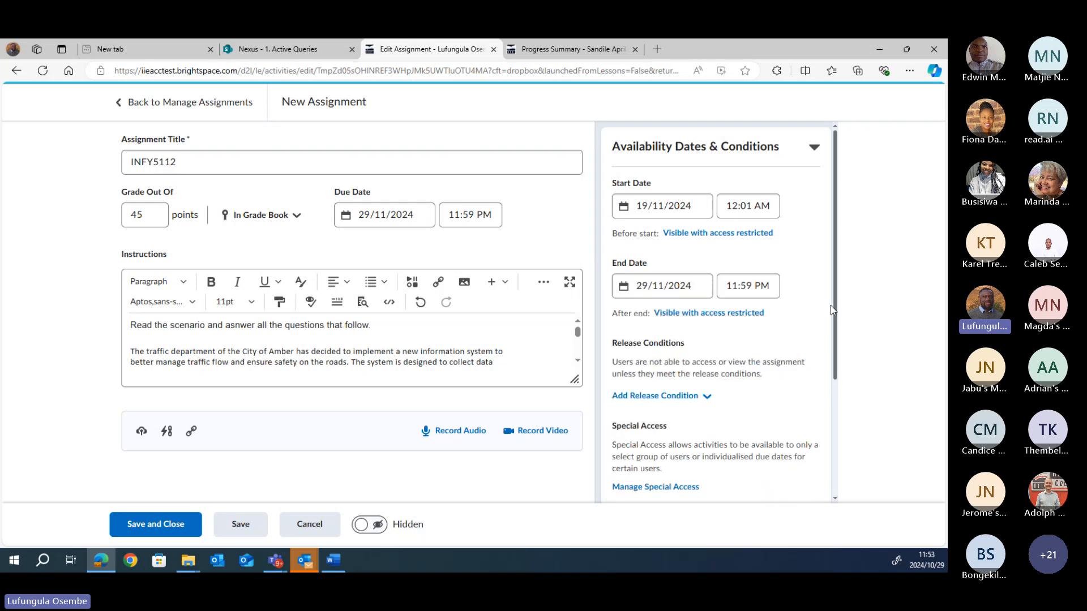
pyautogui.moveTo(834, 311); pyautogui.dragTo(836, 369)
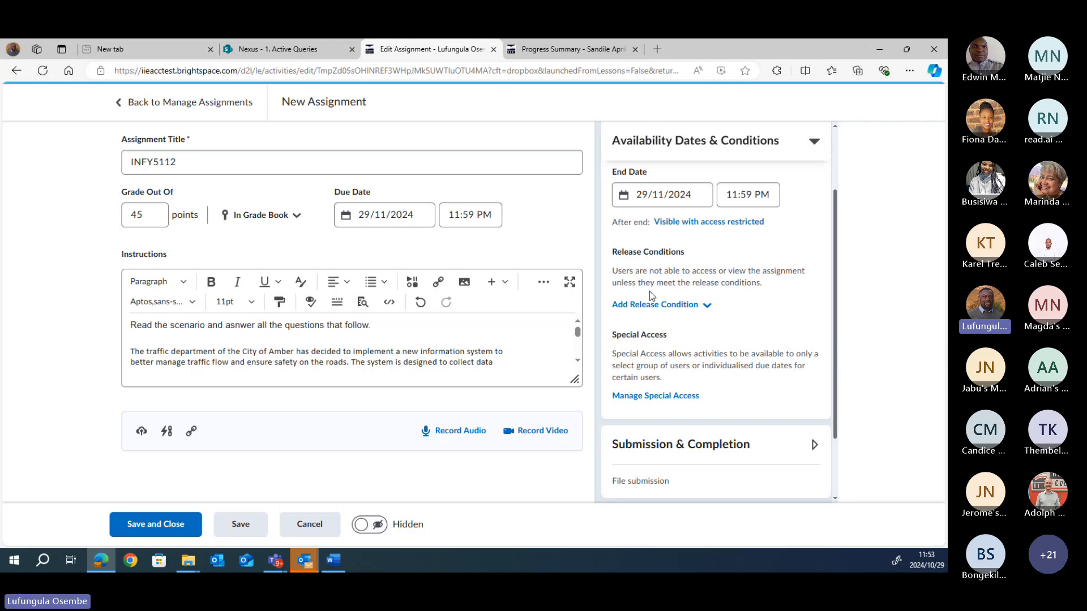
# Step: Choose Create New under Add Release Condition to open the Create a Release Condition dialog
pyautogui.click(707, 307)
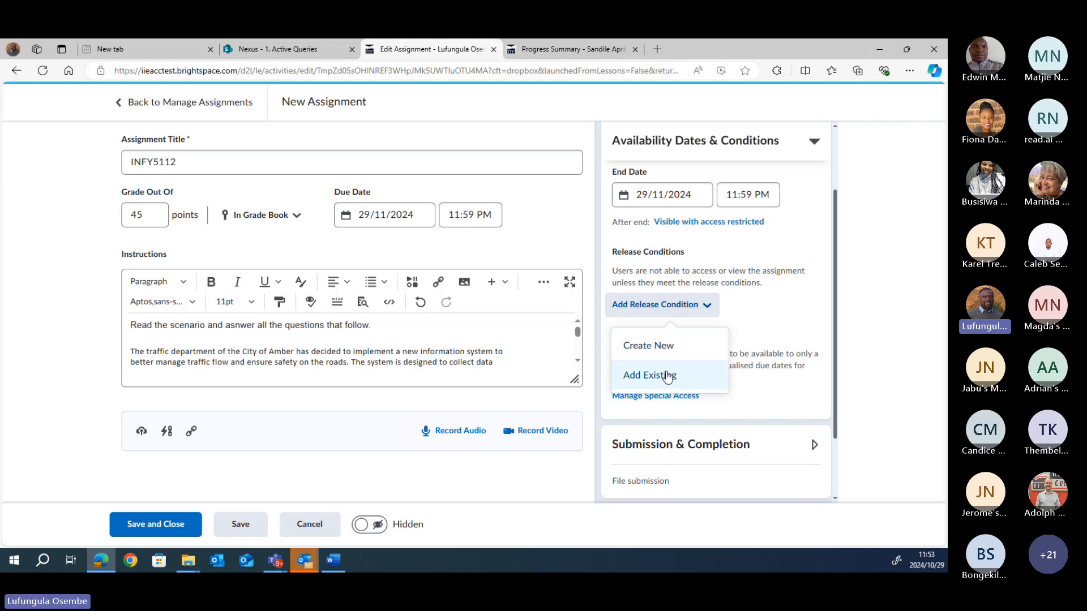
pyautogui.click(773, 319)
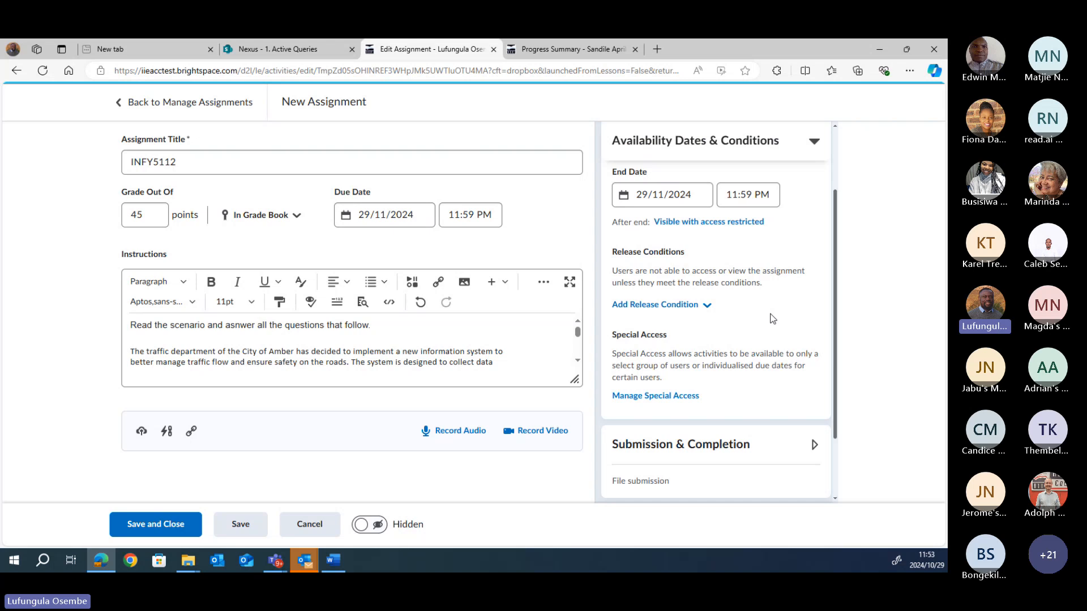
pyautogui.click(708, 307)
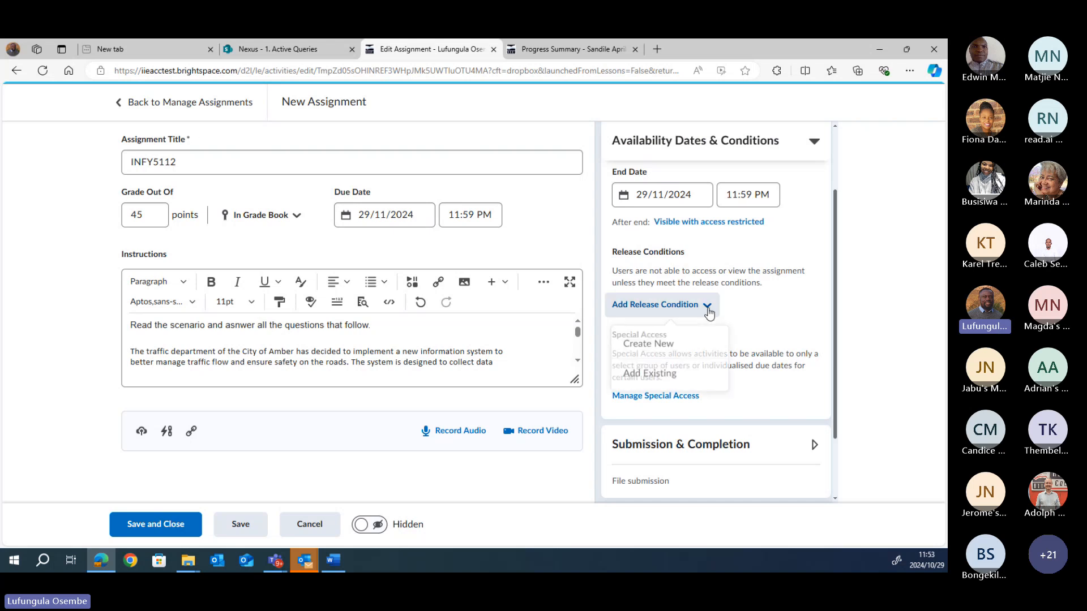
pyautogui.click(661, 349)
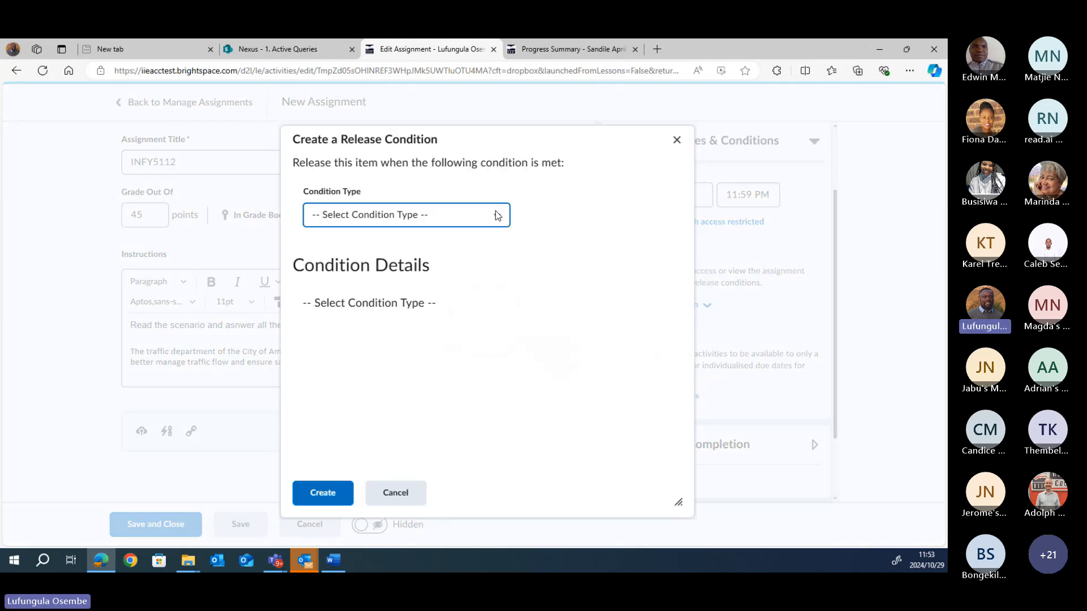
# Step: Choose 'Grade value on a grade item' as the release condition type
pyautogui.click(497, 215)
pyautogui.moveTo(508, 283); pyautogui.dragTo(424, 168)
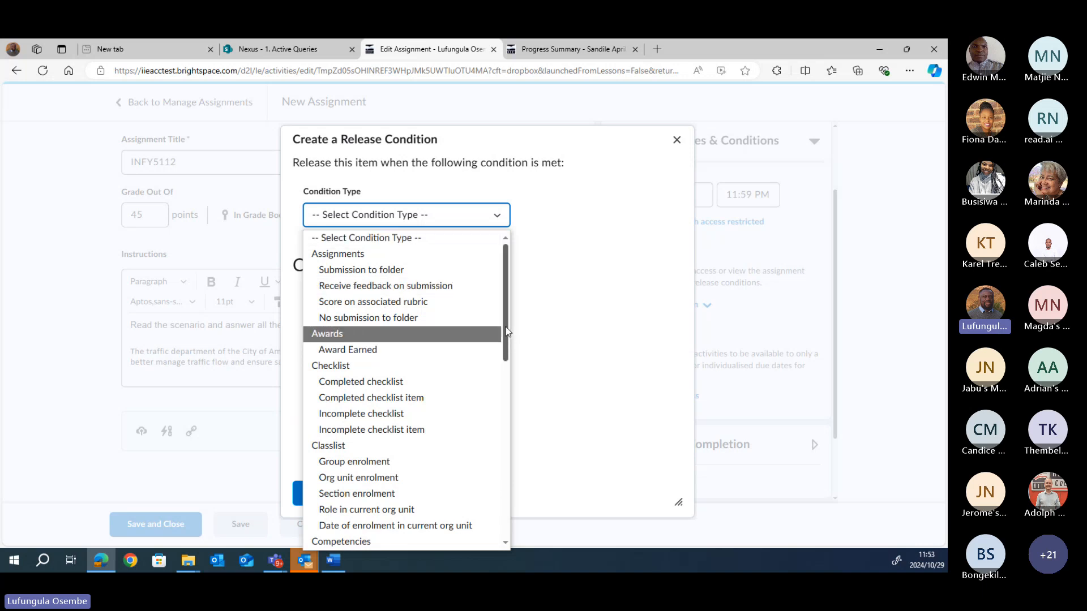
pyautogui.moveTo(507, 331); pyautogui.dragTo(514, 431)
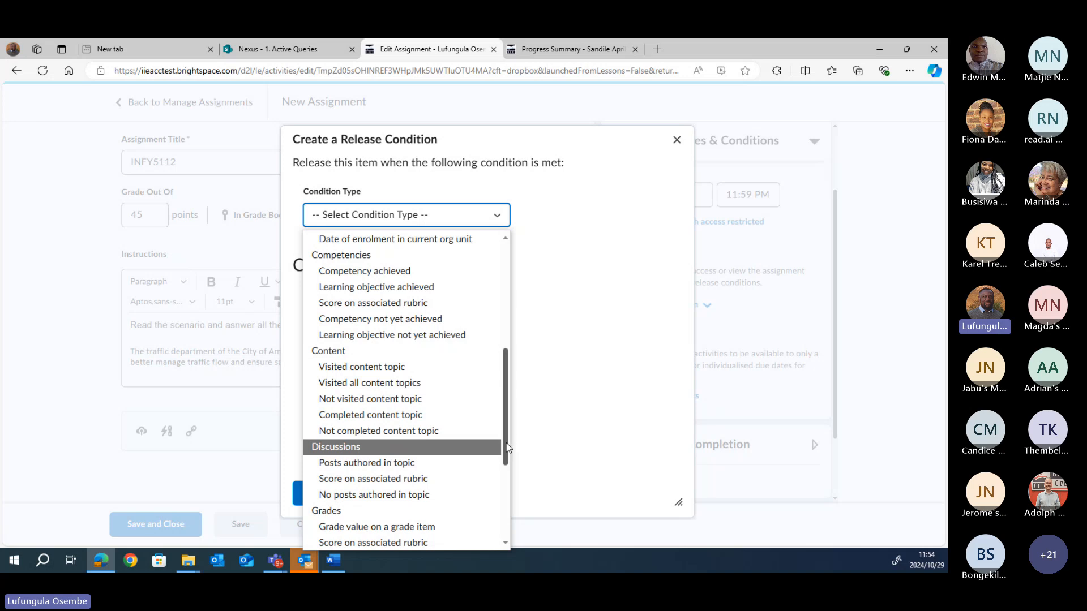
pyautogui.moveTo(507, 448); pyautogui.dragTo(505, 475)
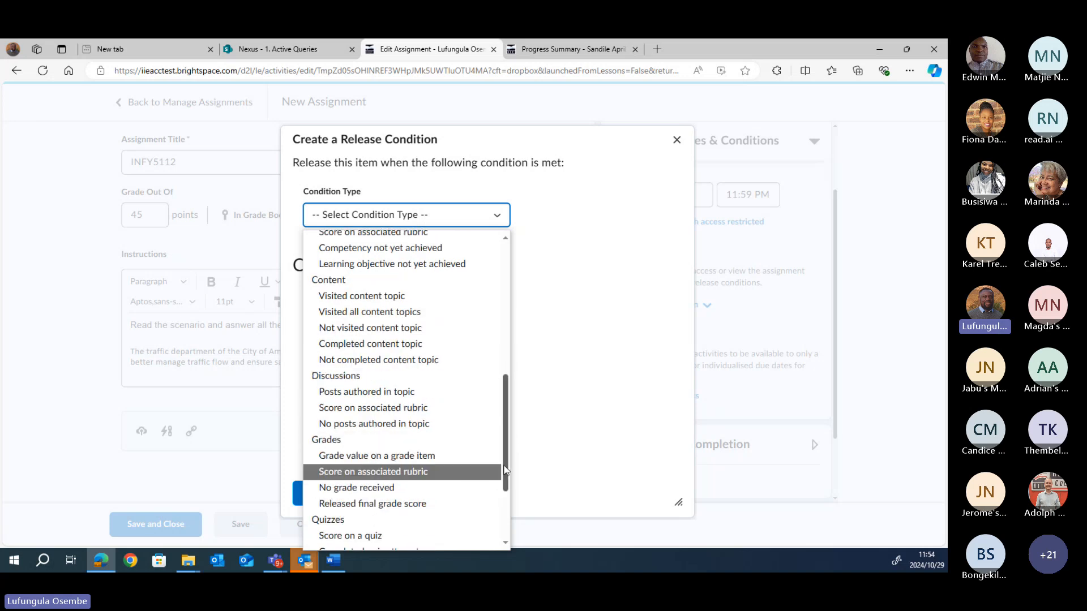
pyautogui.moveTo(506, 469); pyautogui.dragTo(508, 382)
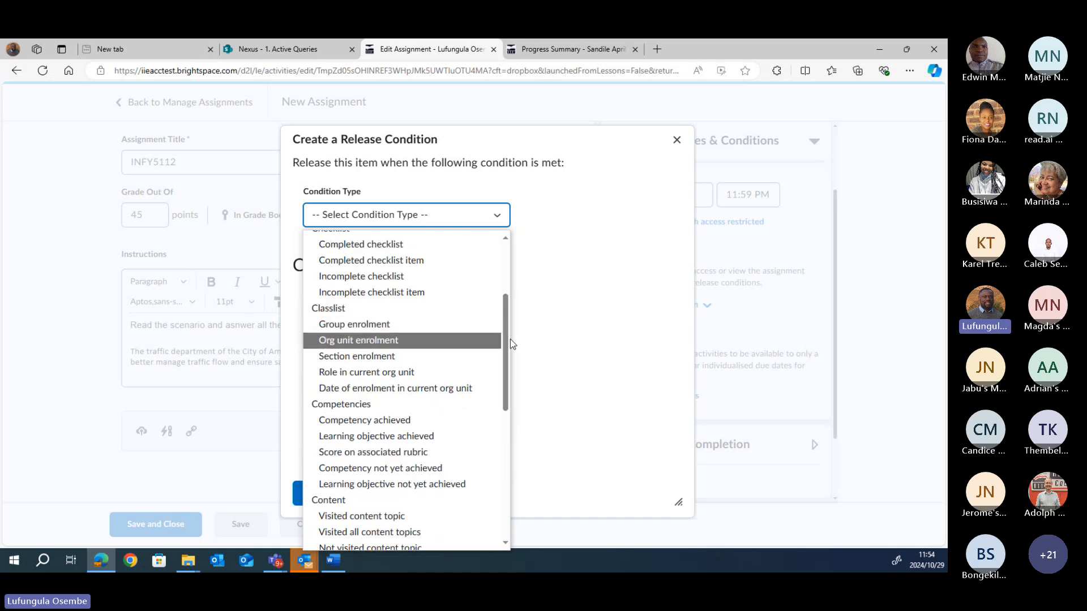
pyautogui.moveTo(511, 338); pyautogui.dragTo(510, 467)
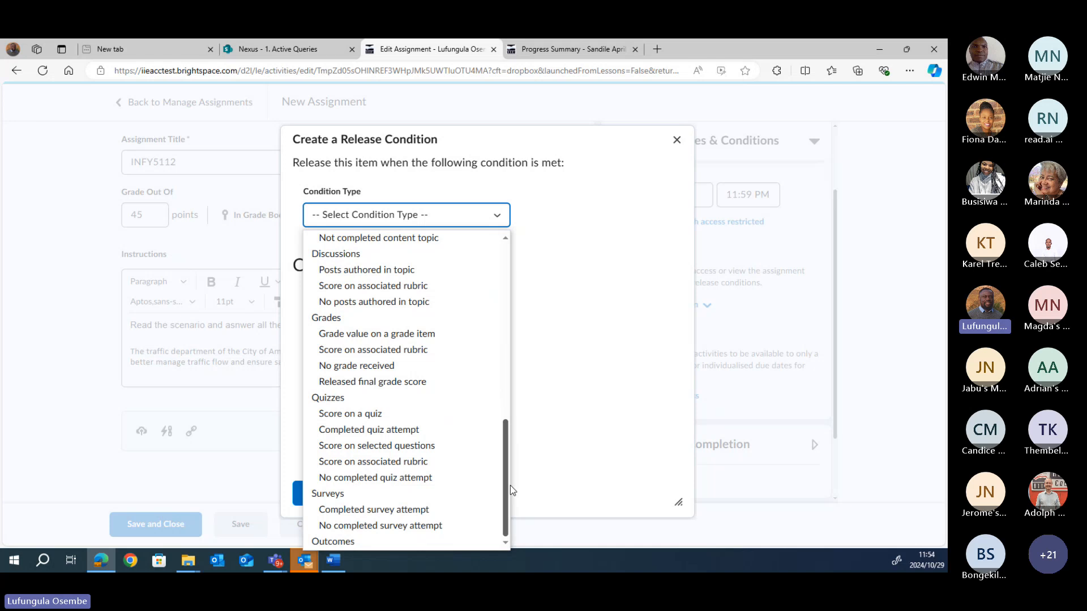
pyautogui.click(383, 339)
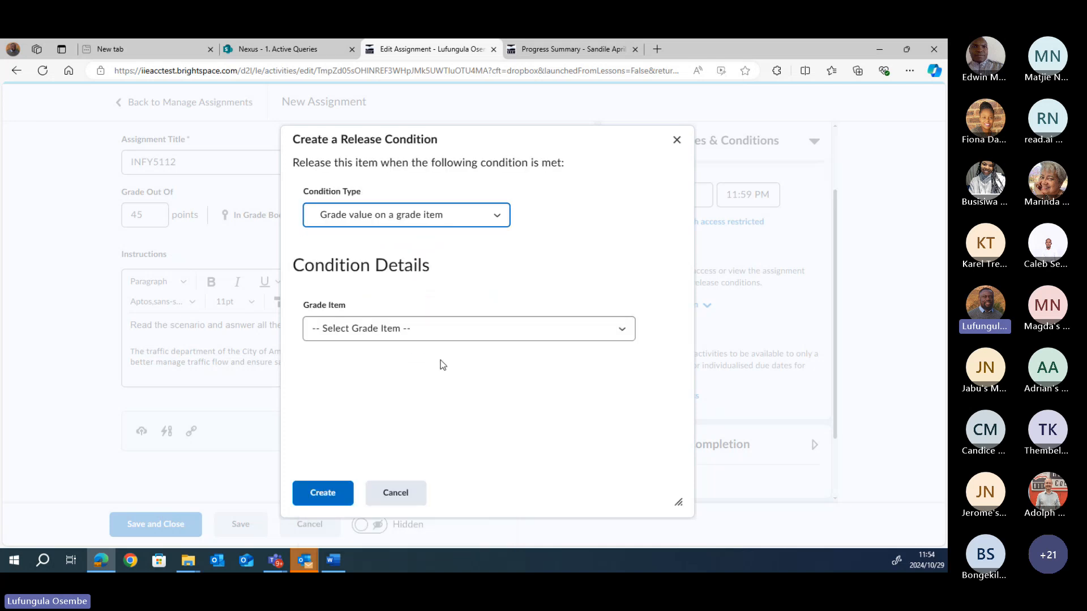
# Step: Require a grade of at most 100 % on Project 1 and create the condition
pyautogui.click(391, 334)
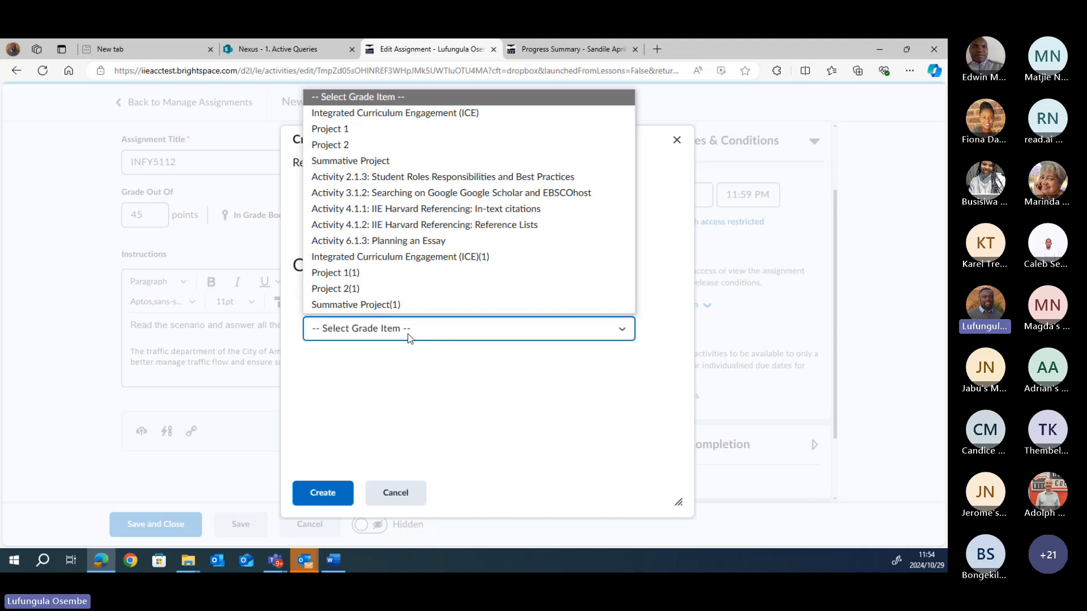
pyautogui.click(340, 129)
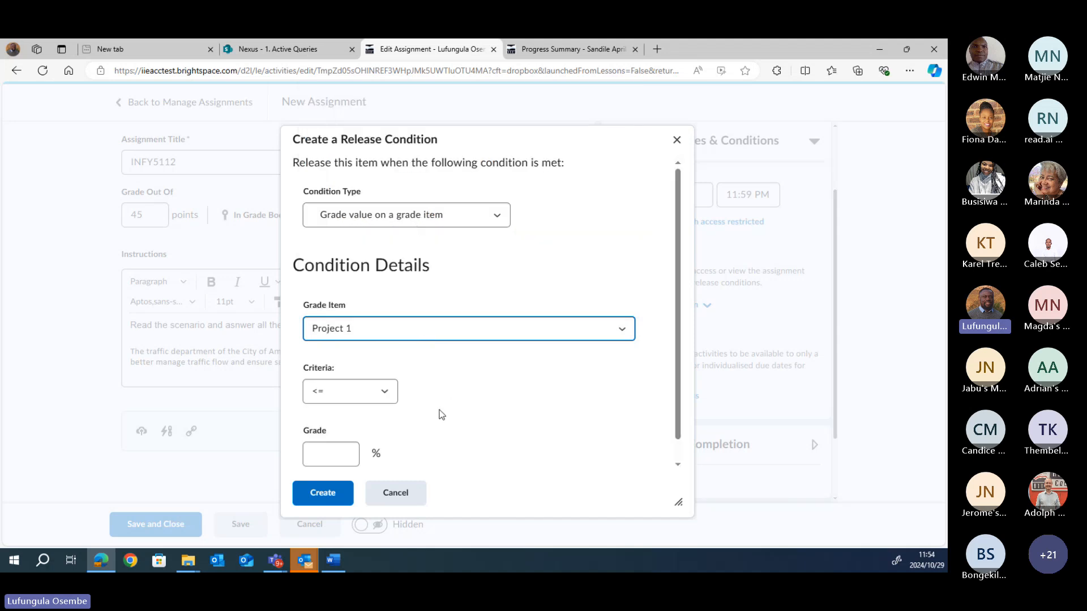
pyautogui.scroll(-1, 676, 428)
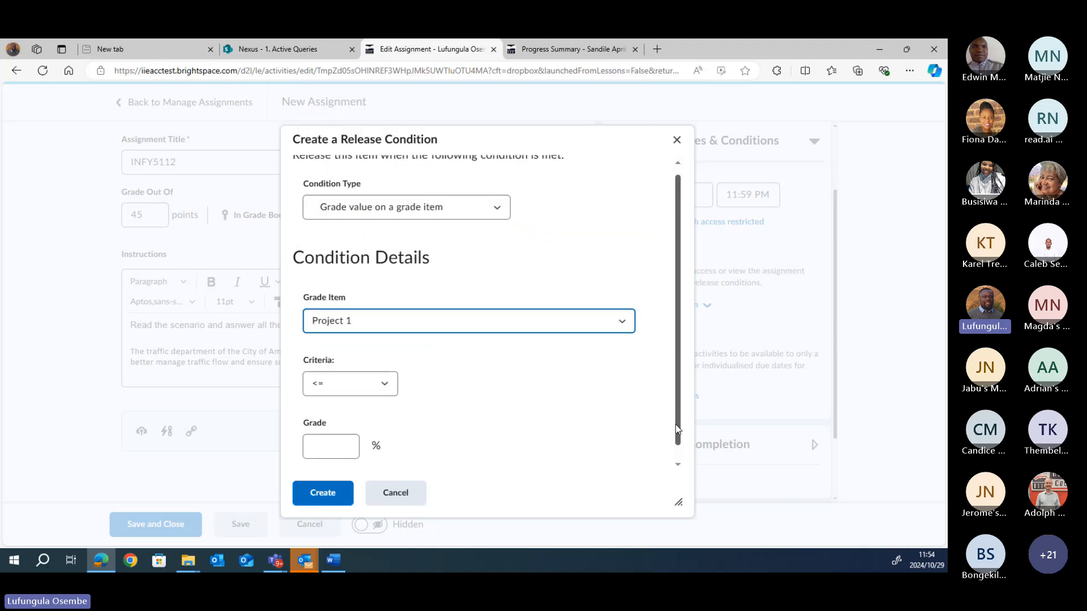
pyautogui.scroll(-1, 676, 428)
pyautogui.click(344, 432)
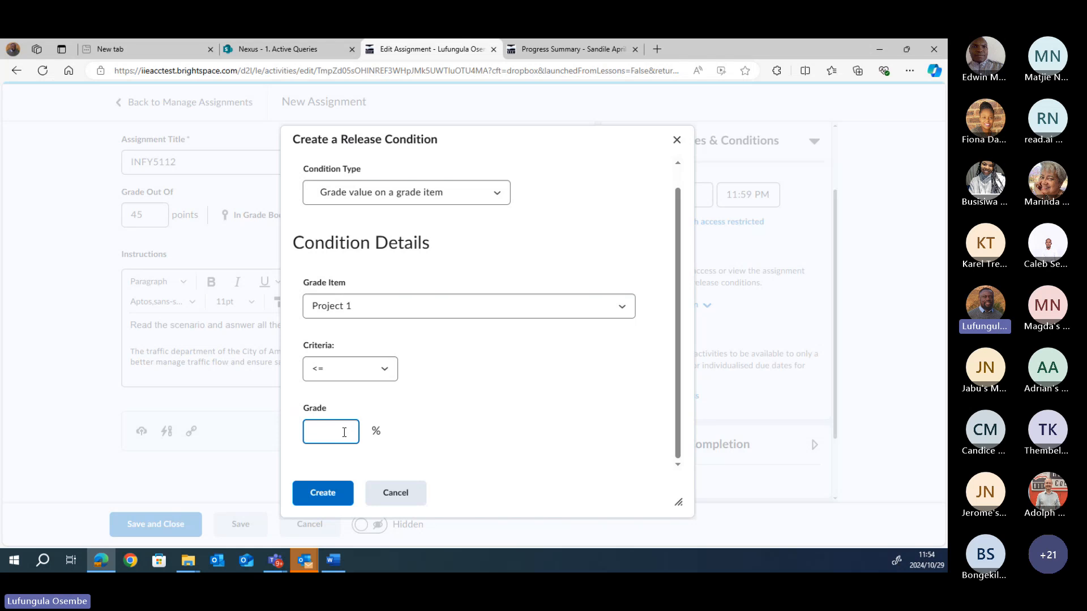
pyautogui.write('100')
pyautogui.click(332, 499)
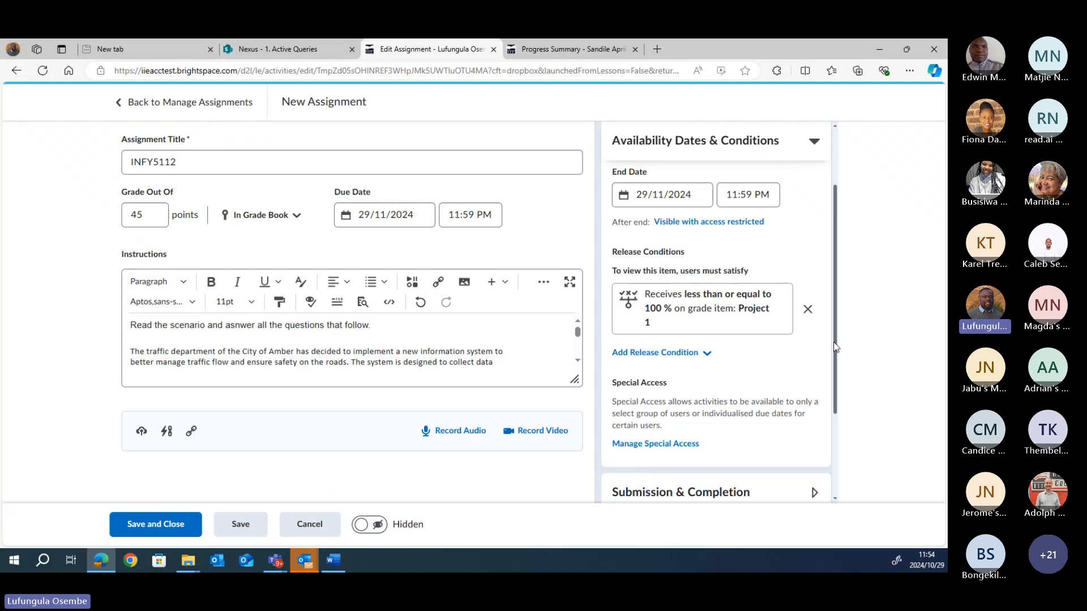
# Step: Expand Submission & Completion to show the assignment type, category and file submission settings
pyautogui.moveTo(836, 350); pyautogui.dragTo(823, 440)
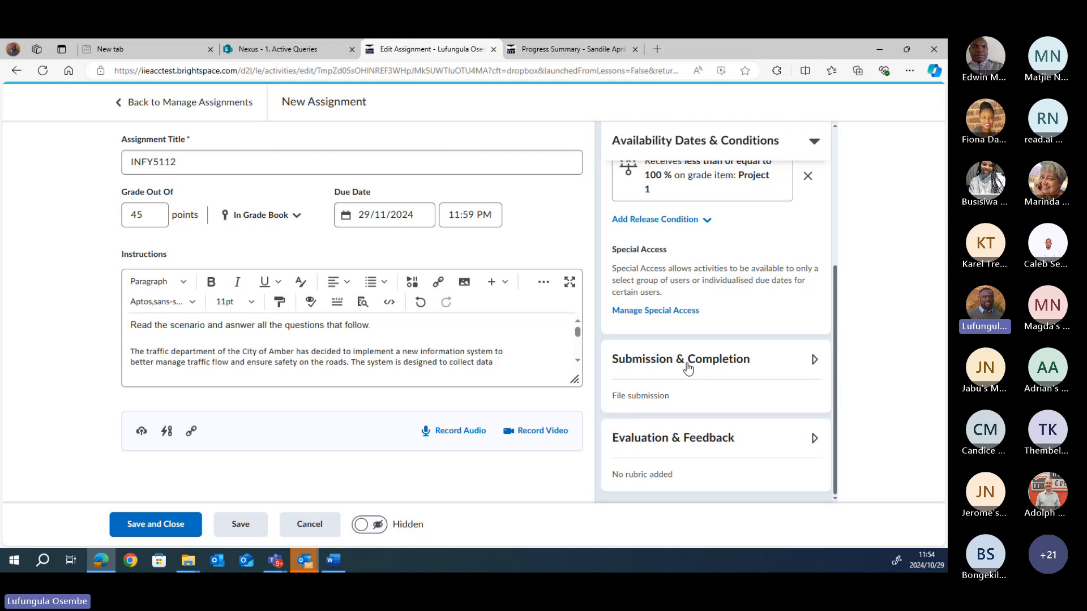
pyautogui.click(813, 363)
pyautogui.moveTo(837, 322); pyautogui.dragTo(837, 390)
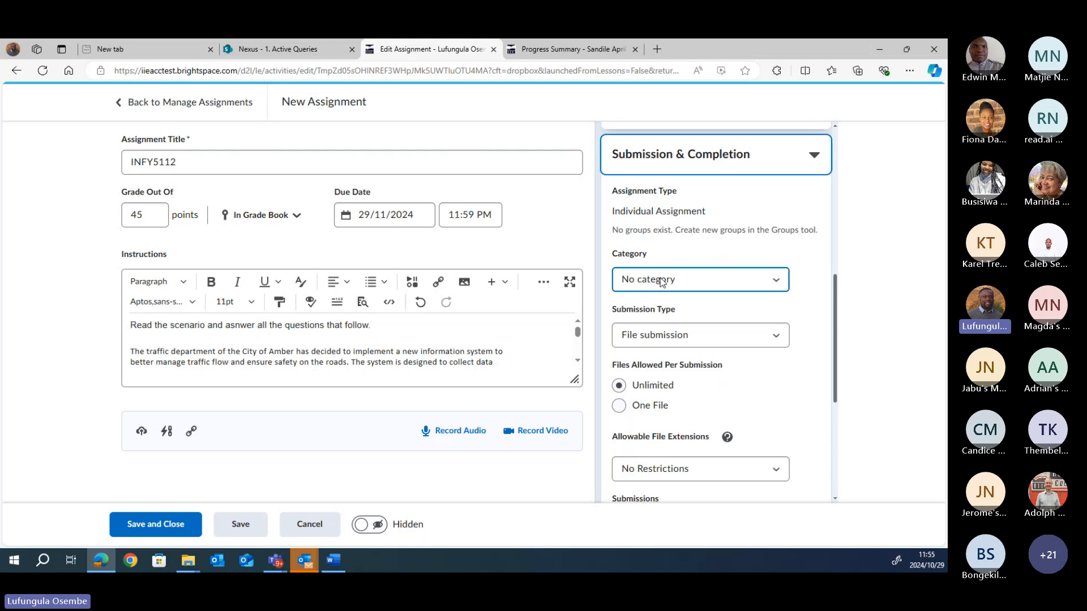
# Step: Put the assignment in the Assessments category
pyautogui.click(775, 281)
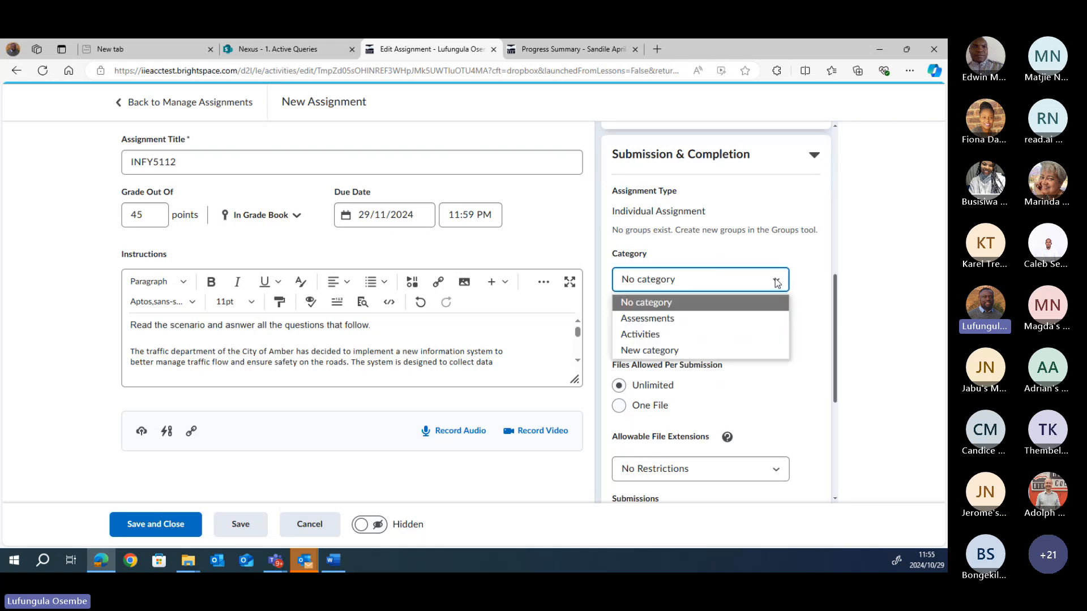
pyautogui.click(673, 318)
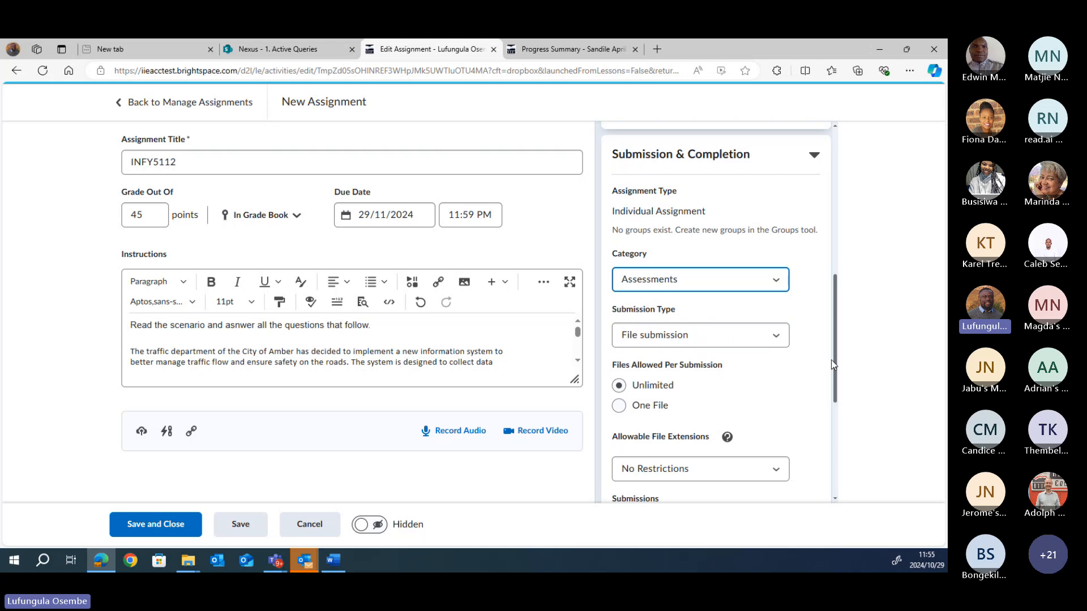
pyautogui.moveTo(831, 361); pyautogui.dragTo(831, 396)
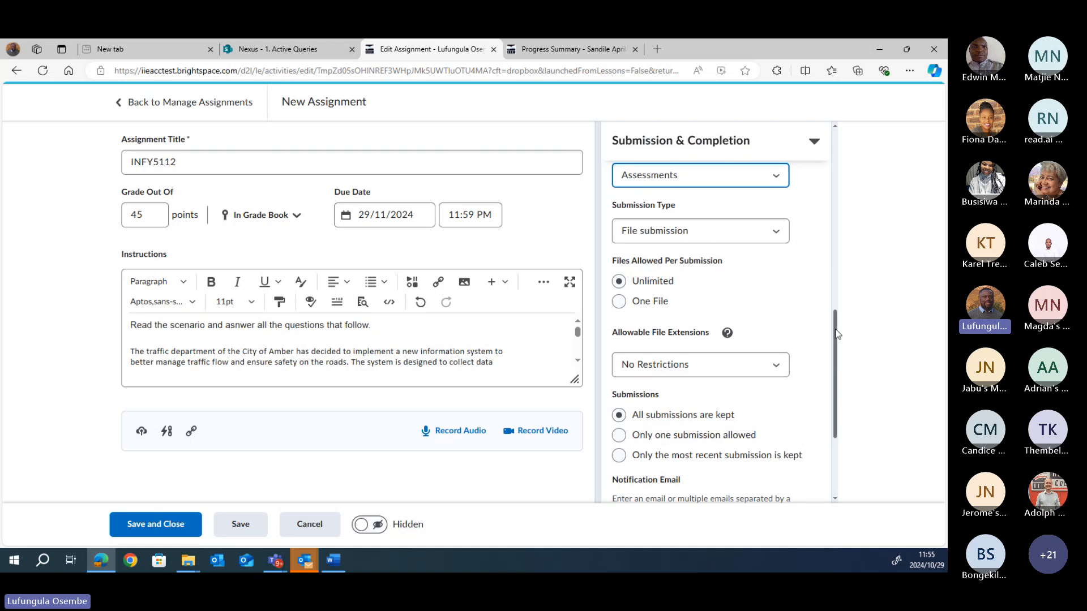
pyautogui.moveTo(837, 334); pyautogui.dragTo(838, 348)
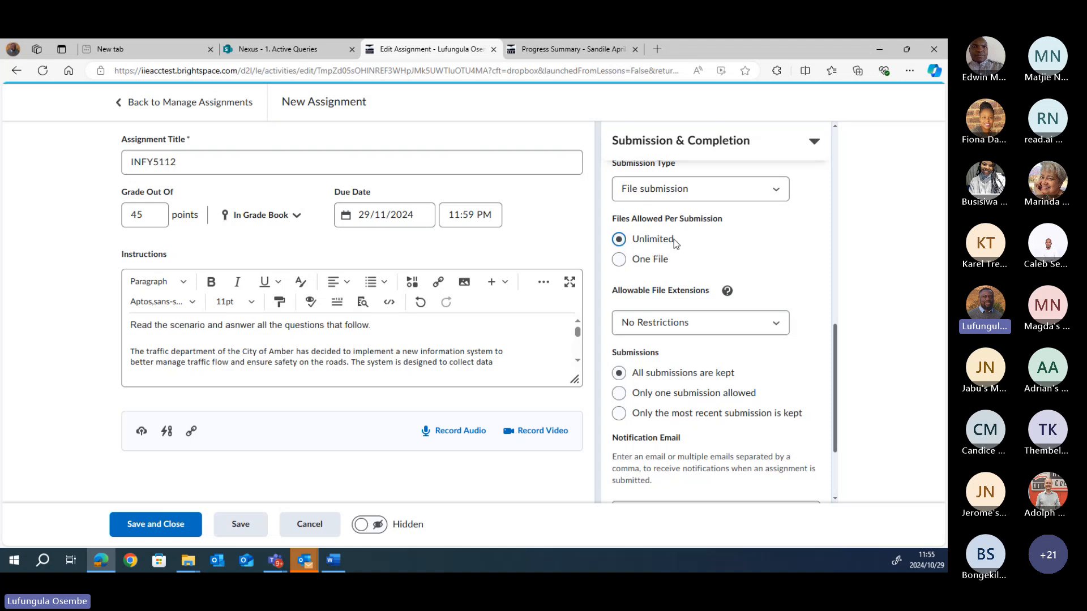
# Step: Keep Allowable File Extensions at No Restrictions and select the empty Notification Email field
pyautogui.click(777, 325)
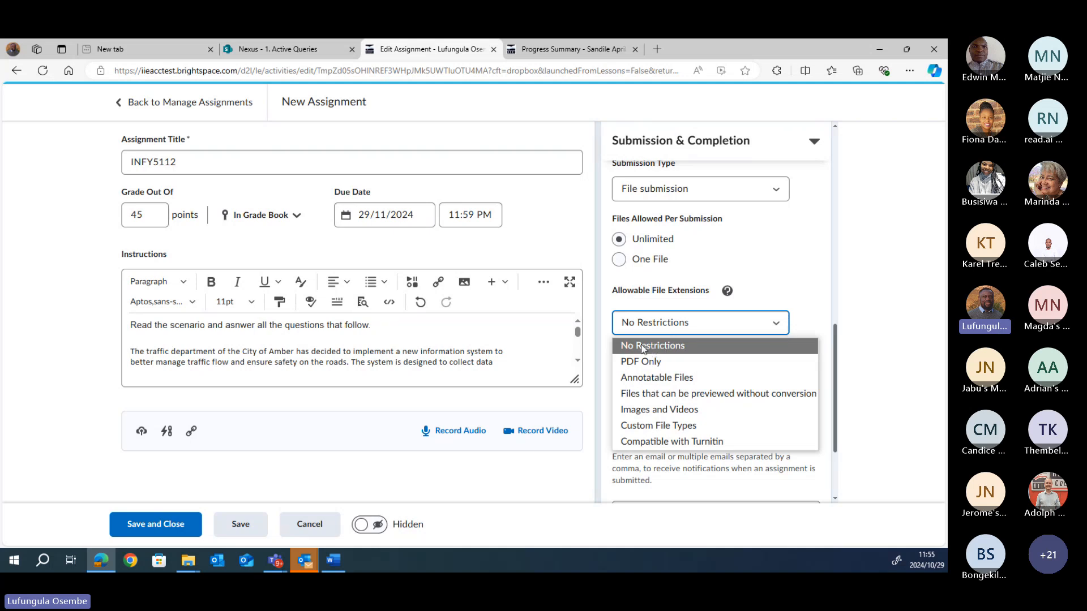
pyautogui.click(813, 344)
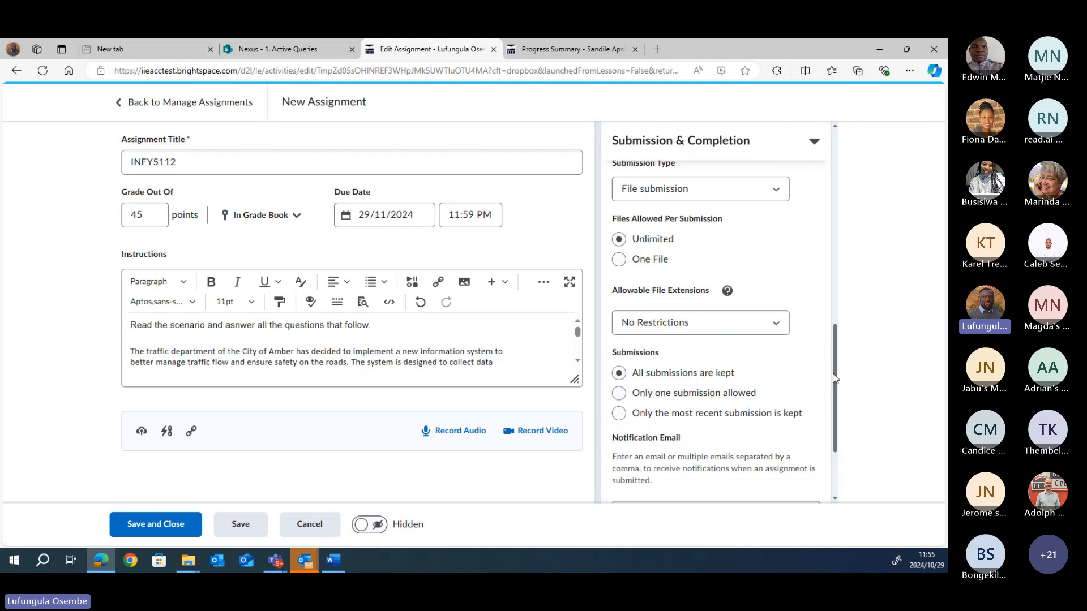
pyautogui.moveTo(835, 372); pyautogui.dragTo(828, 430)
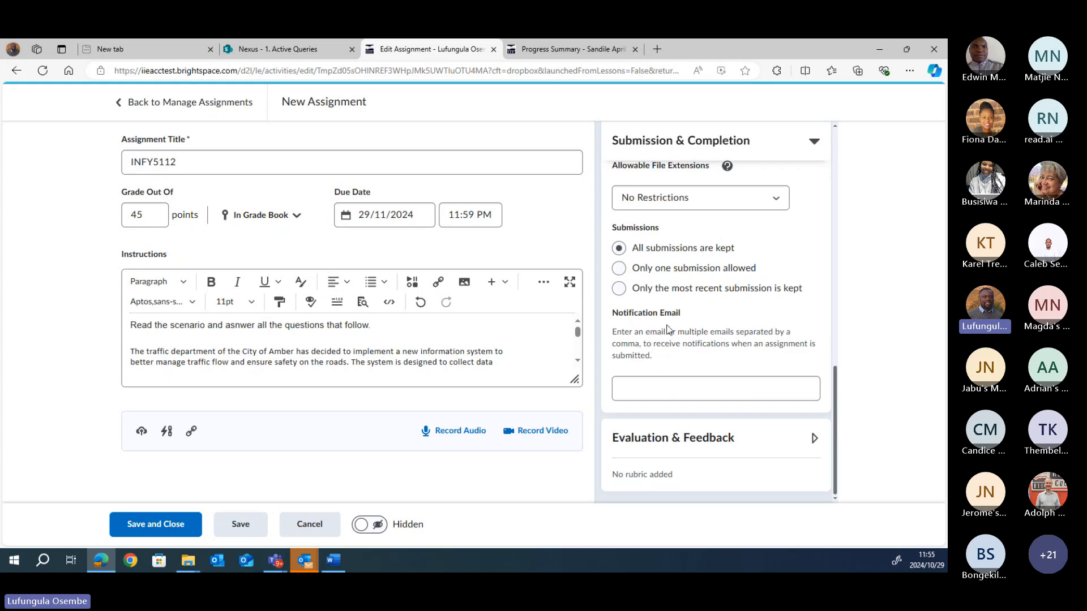
pyautogui.click(665, 388)
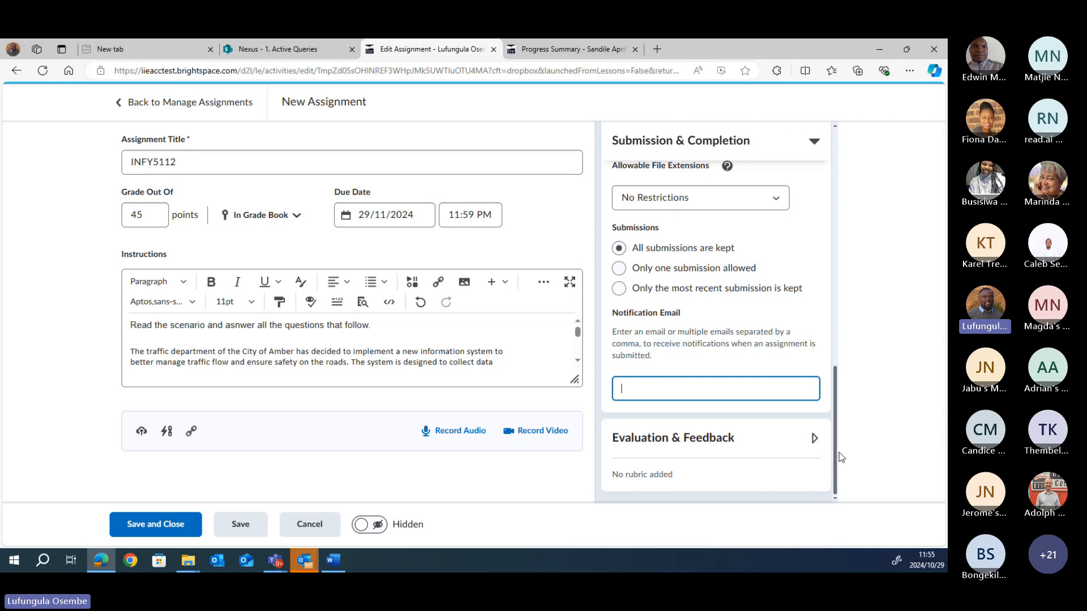
# Step: Expand Evaluation & Feedback and create a new rubric from Add Rubric
pyautogui.click(814, 439)
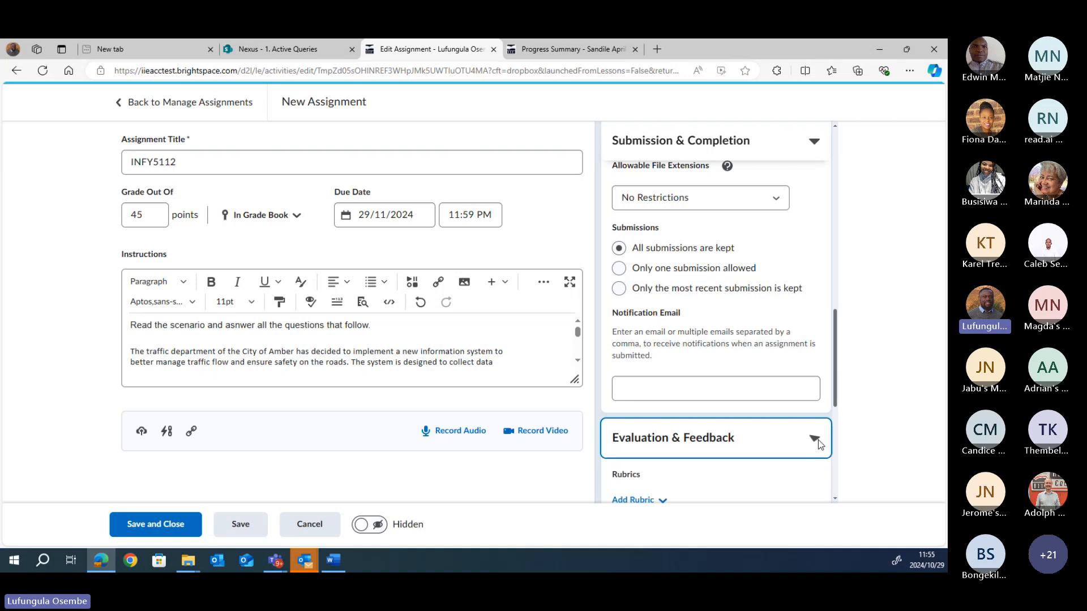
pyautogui.scroll(-5, 821, 440)
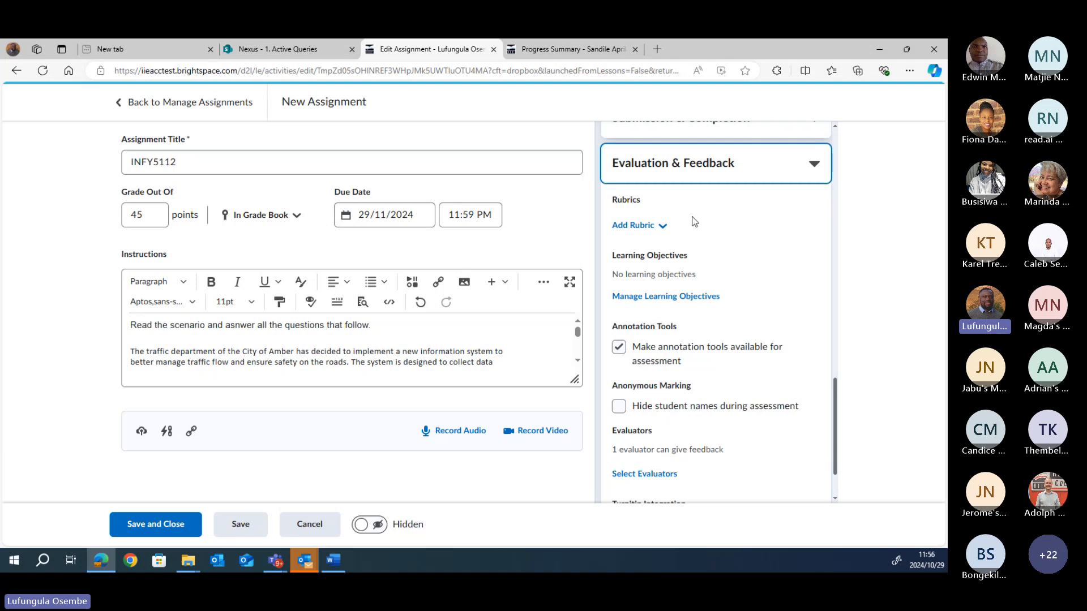
pyautogui.moveTo(578, 333); pyautogui.dragTo(578, 335)
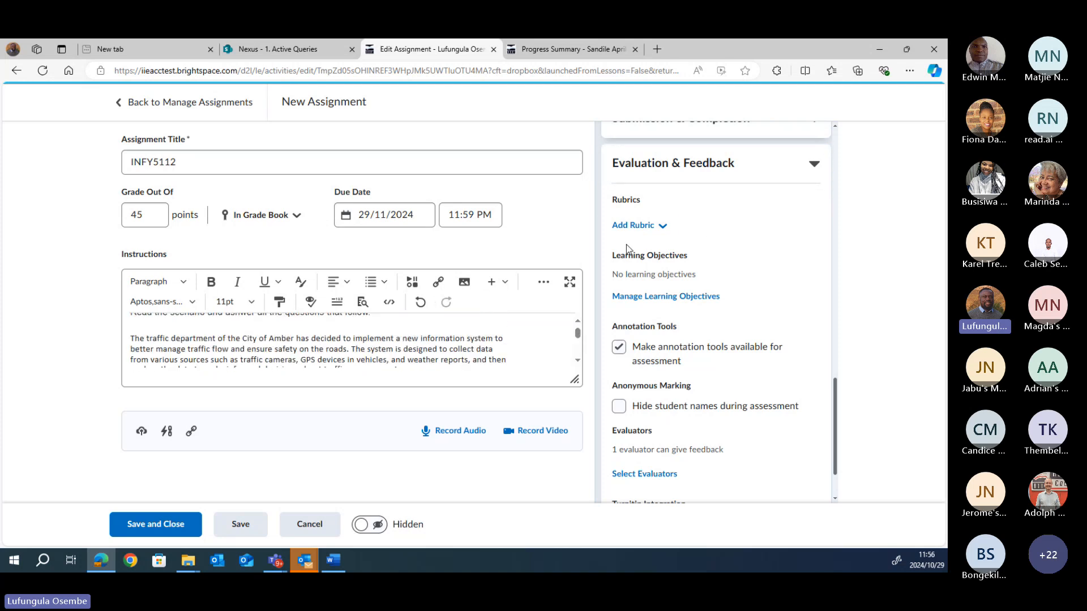
pyautogui.click(665, 229)
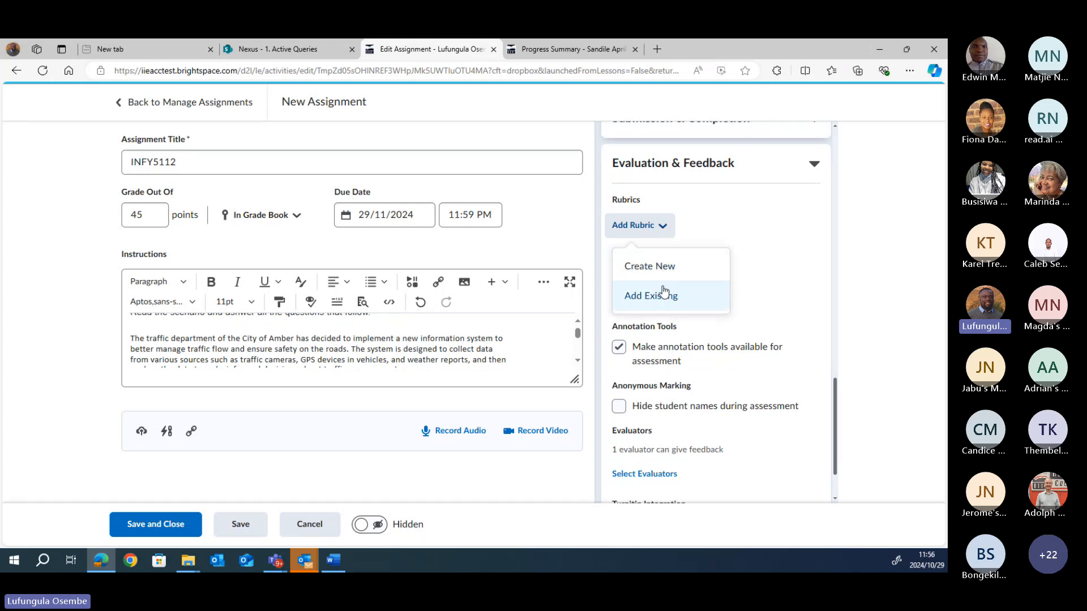
pyautogui.click(659, 271)
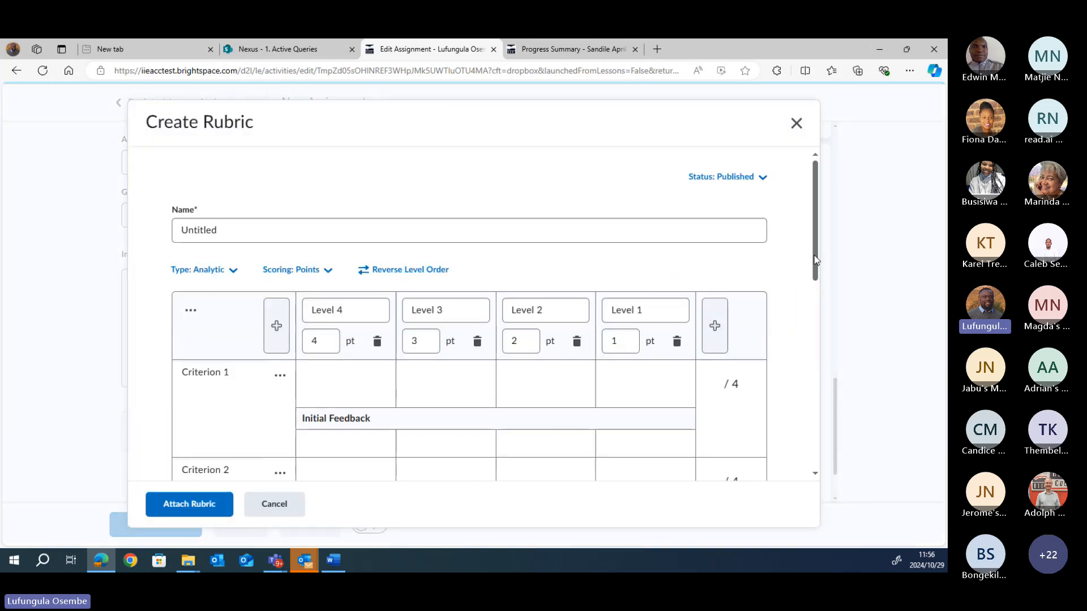
# Step: Replace the rubric name 'Untitled' with 'INFY5112 Marking Rubric'
pyautogui.moveTo(815, 261)
pyautogui.mouseDown()
pyautogui.moveTo(811, 371)
pyautogui.moveTo(814, 261)
pyautogui.mouseUp()
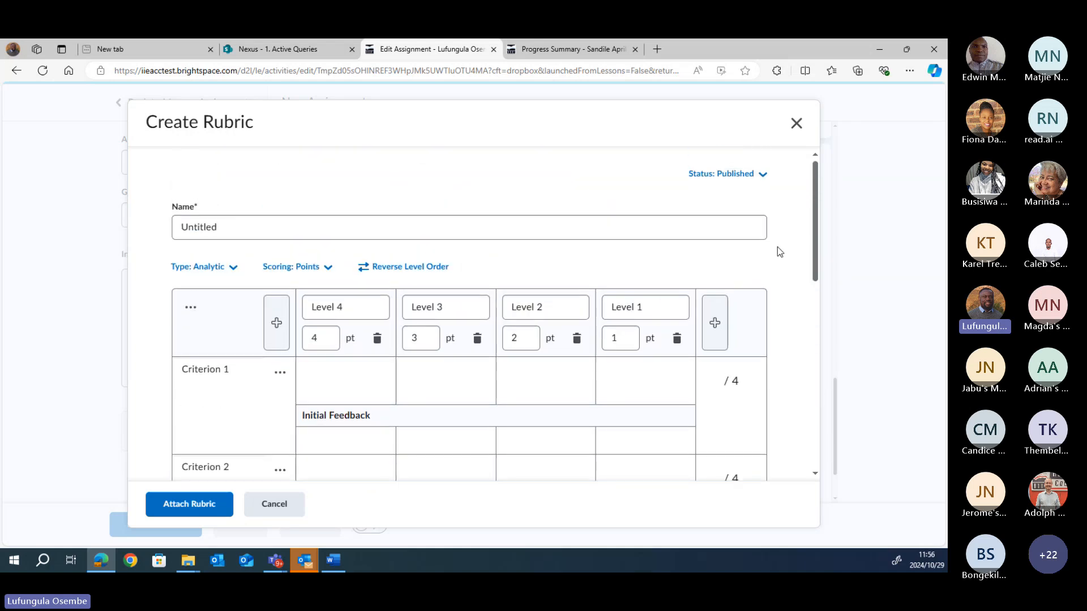
pyautogui.click(226, 230)
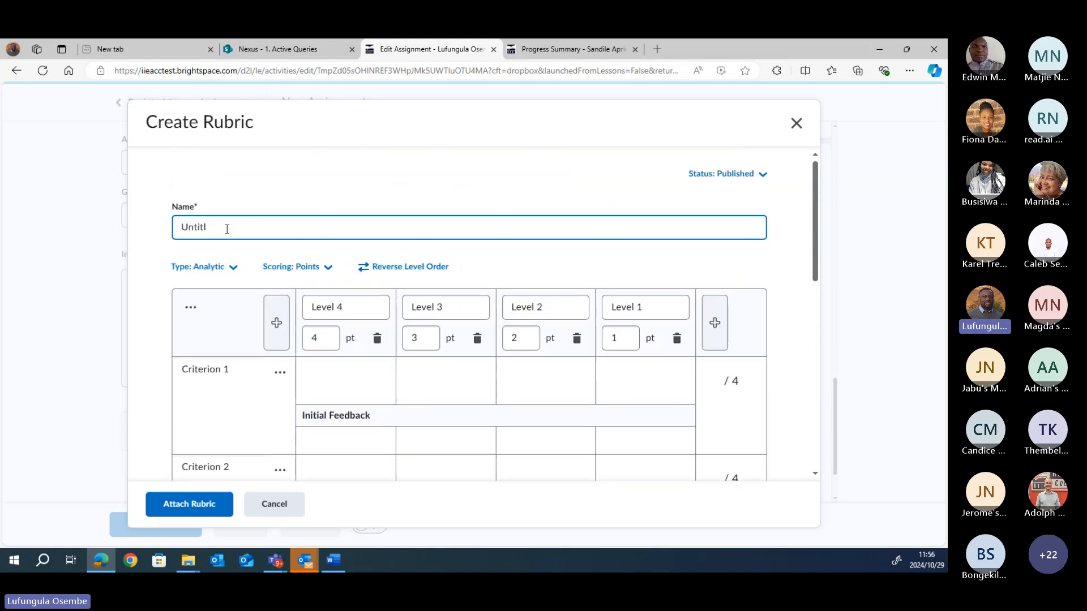
pyautogui.press('BackSpace')
pyautogui.press('BackSpace')
pyautogui.press('BackSpace')
pyautogui.press('BackSpace')
pyautogui.press('BackSpace')
pyautogui.press('BackSpace')
pyautogui.write('INFY ')
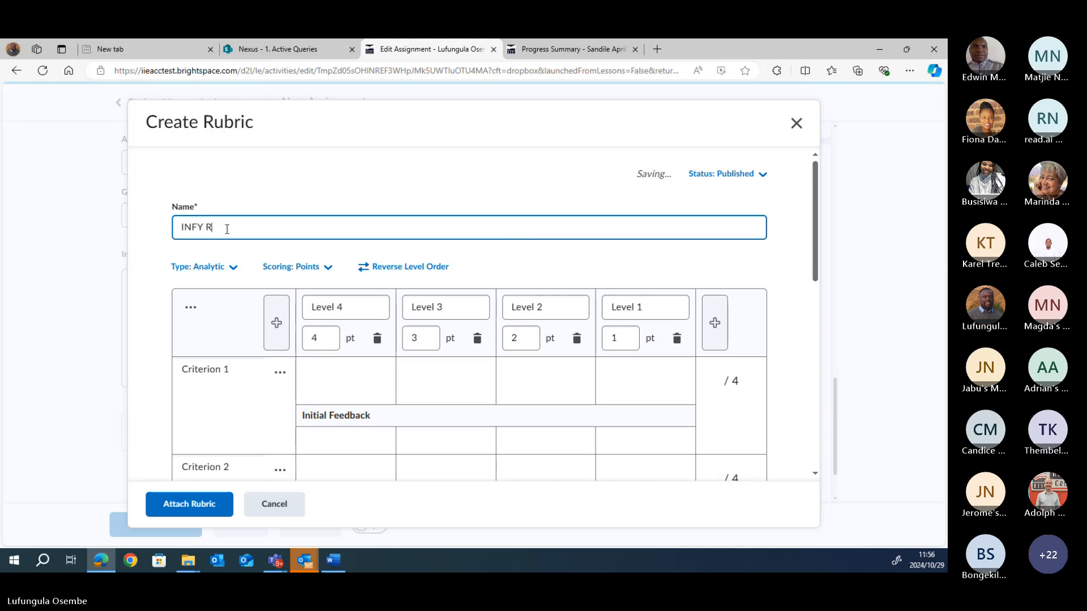
pyautogui.write('Rubric')
pyautogui.press('BackSpace')
pyautogui.press('BackSpace')
pyautogui.press('BackSpace')
pyautogui.press('BackSpace')
pyautogui.press('BackSpace')
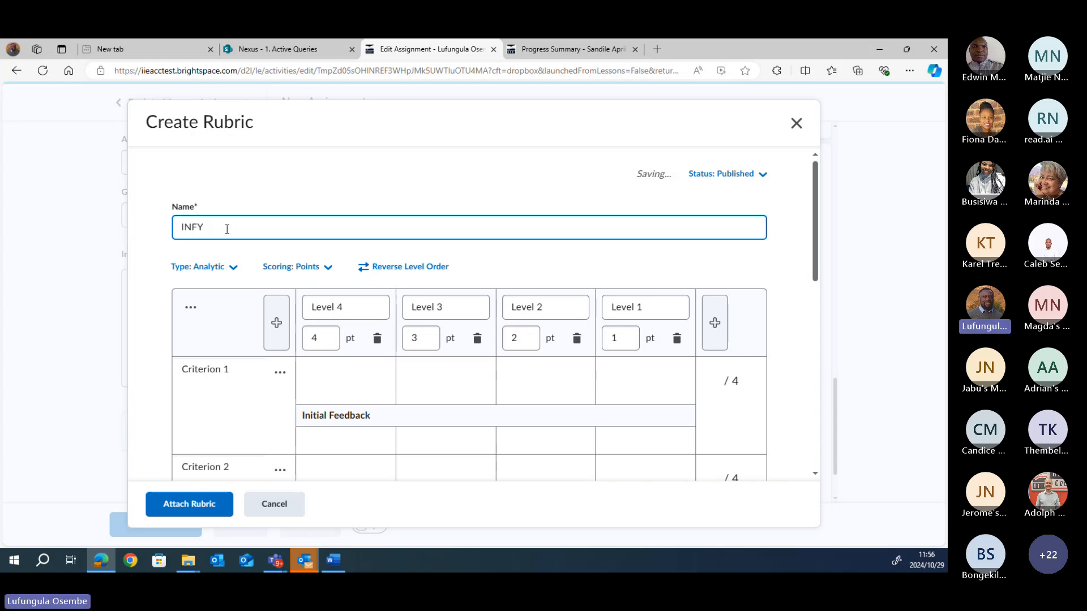
pyautogui.write('R')
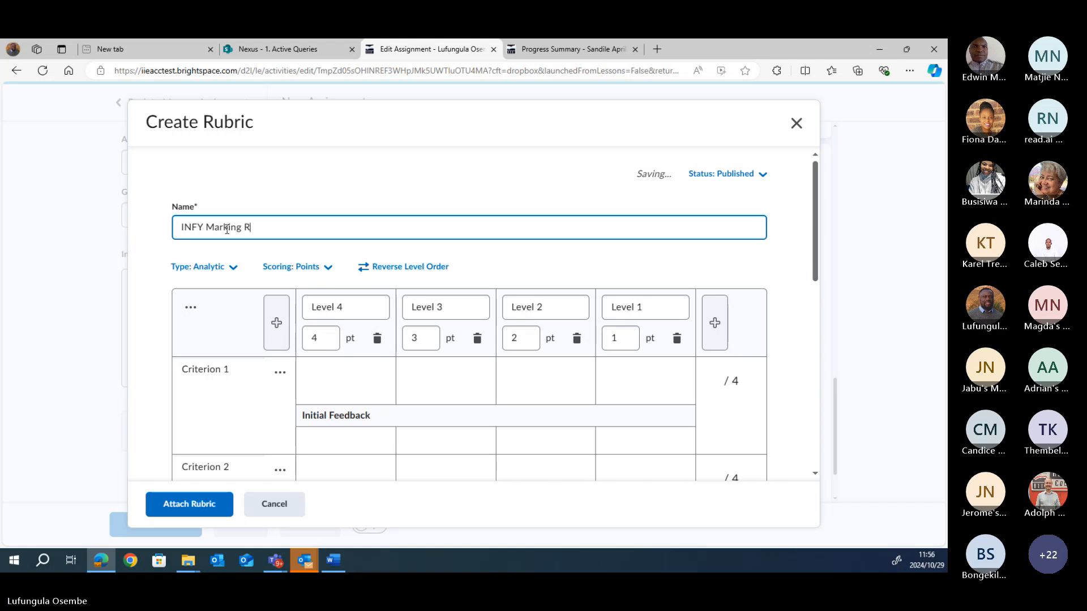
pyautogui.write('ubric')
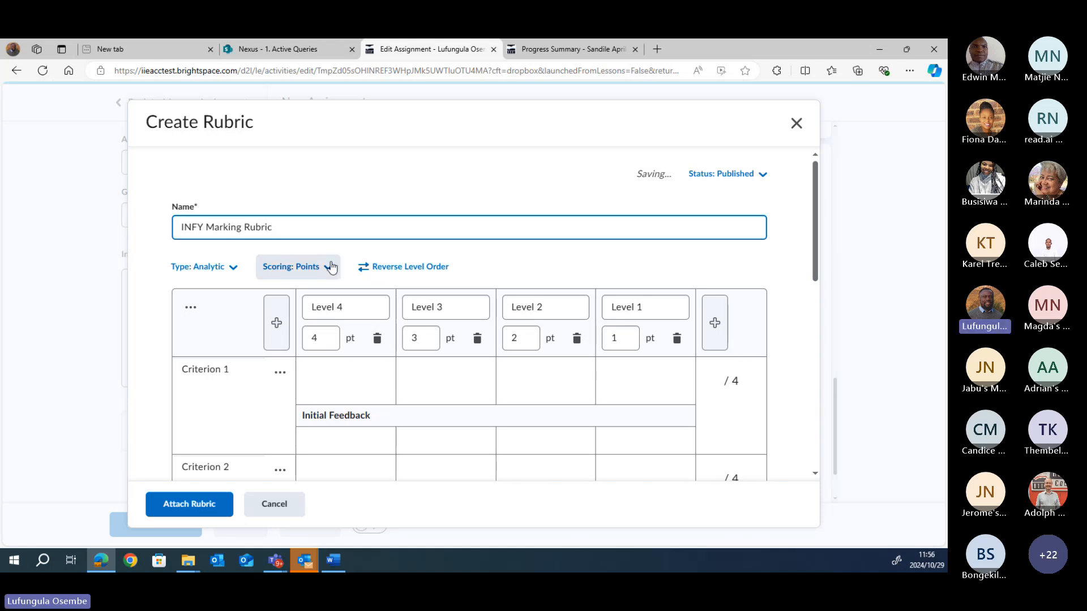
pyautogui.click(204, 227)
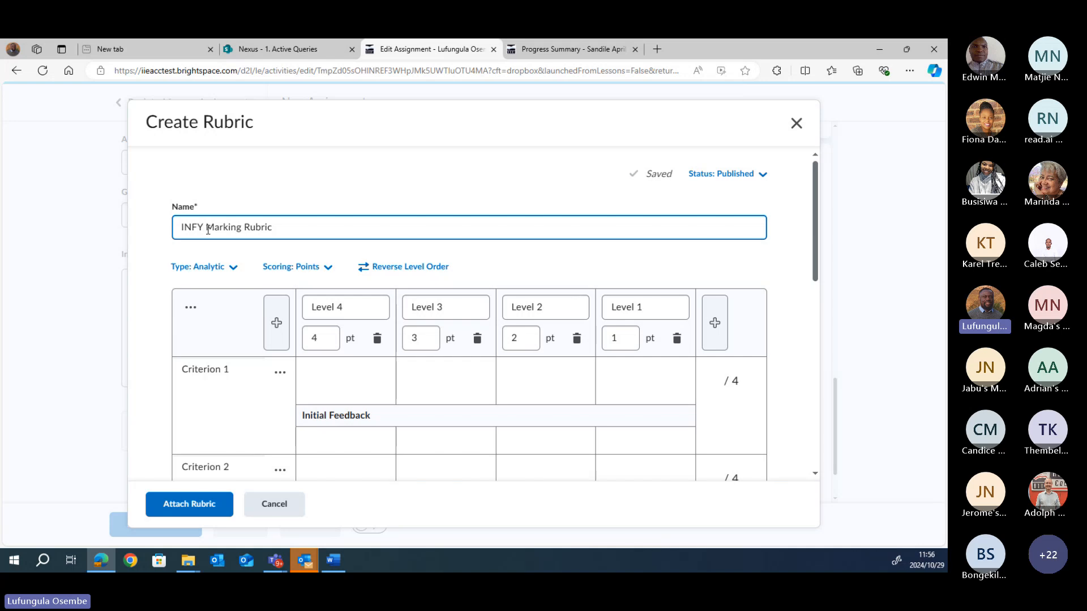
pyautogui.write('5112')
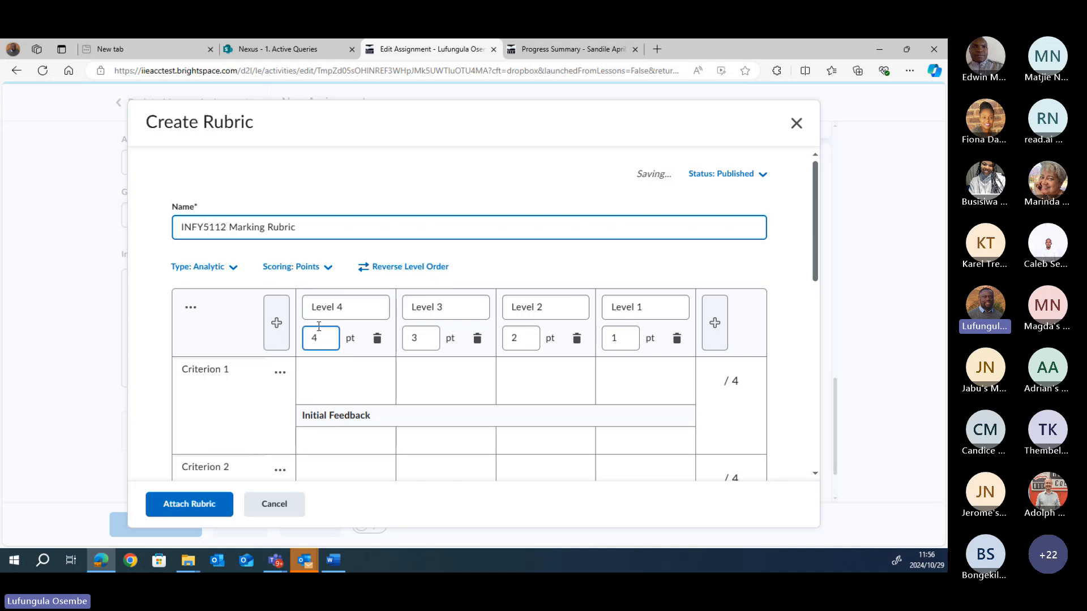
pyautogui.moveTo(816, 260); pyautogui.dragTo(815, 291)
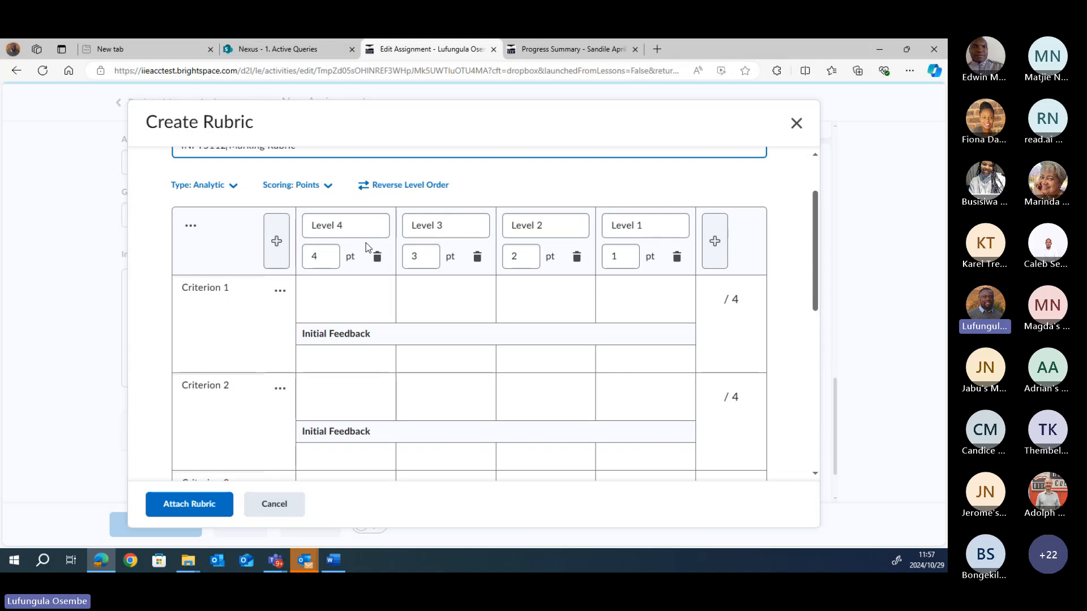
# Step: Rename Level 4 to 'Exceeds Criteria' and Level 3 to 'Meets Criteria'
pyautogui.click(336, 256)
pyautogui.click(345, 225)
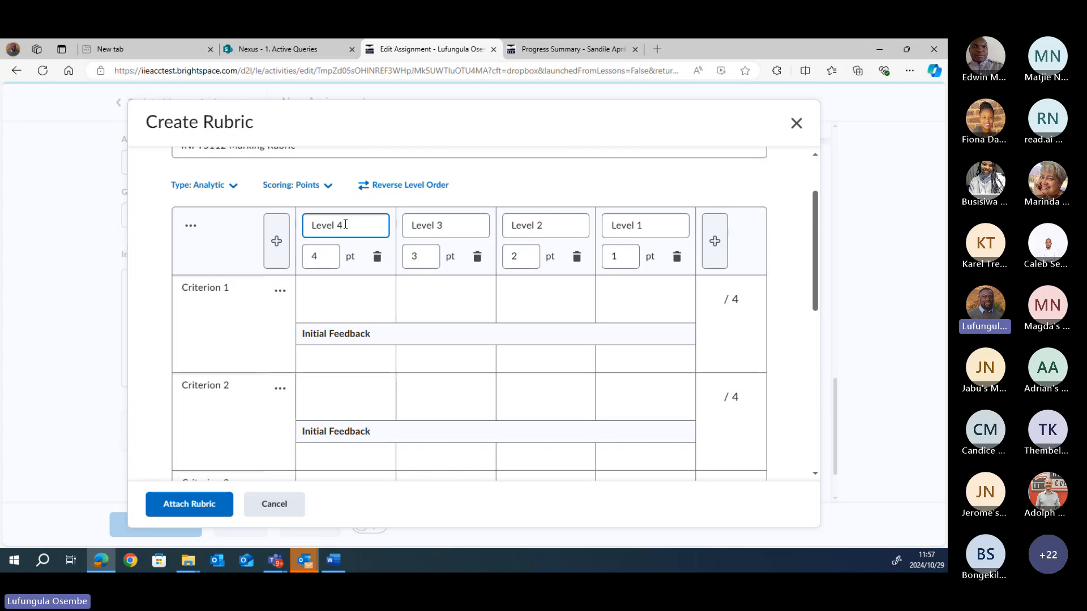
pyautogui.press('BackSpace')
pyautogui.press('BackSpace')
pyautogui.press('BackSpace')
pyautogui.press('BackSpace')
pyautogui.press('BackSpace')
pyautogui.write('M')
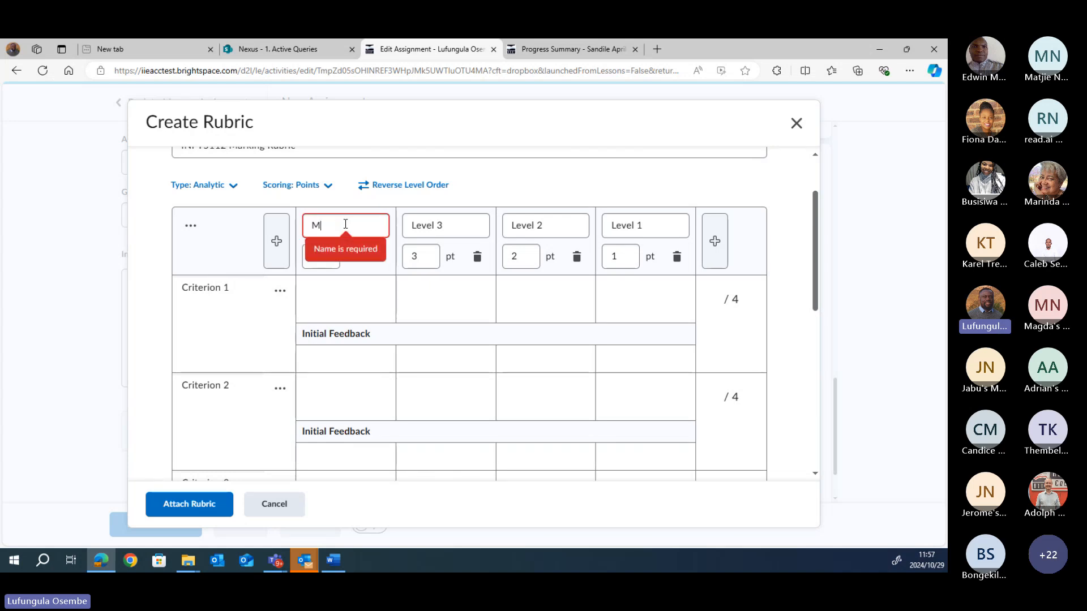
pyautogui.write('eets')
pyautogui.press('BackSpace')
pyautogui.press('BackSpace')
pyautogui.press('BackSpace')
pyautogui.press('BackSpace')
pyautogui.press('BackSpace')
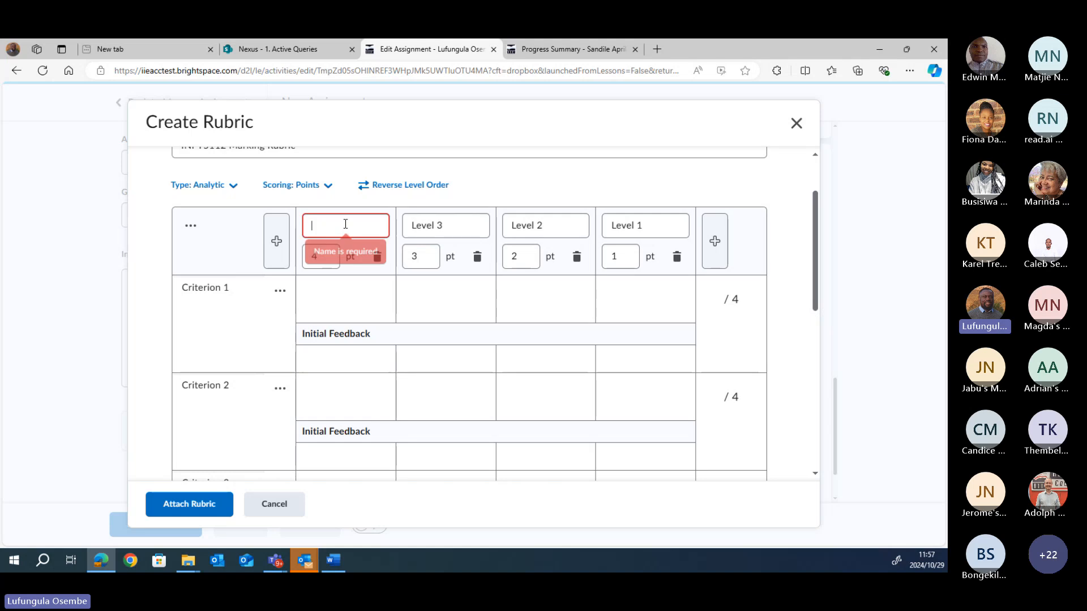
pyautogui.write('Exceeds ')
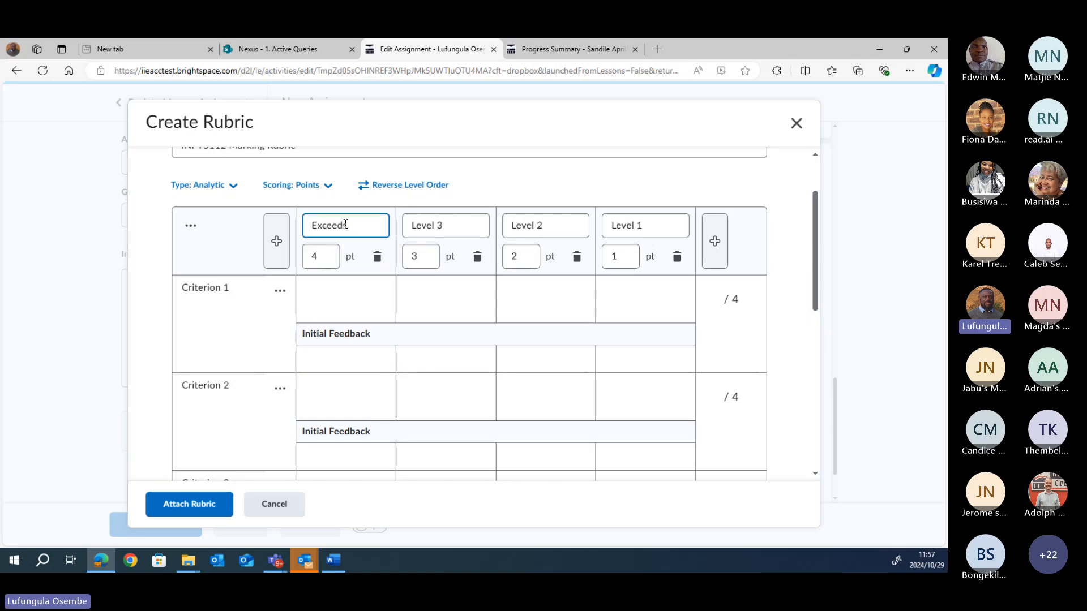
pyautogui.write('Criteria')
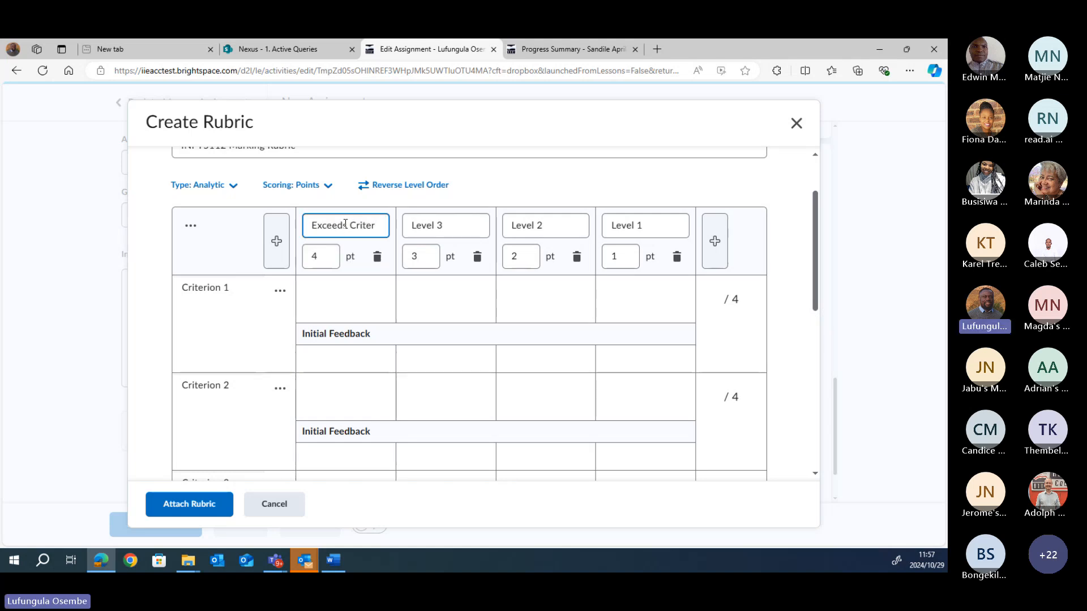
pyautogui.click(447, 225)
pyautogui.press('BackSpace')
pyautogui.press('BackSpace')
pyautogui.press('BackSpace')
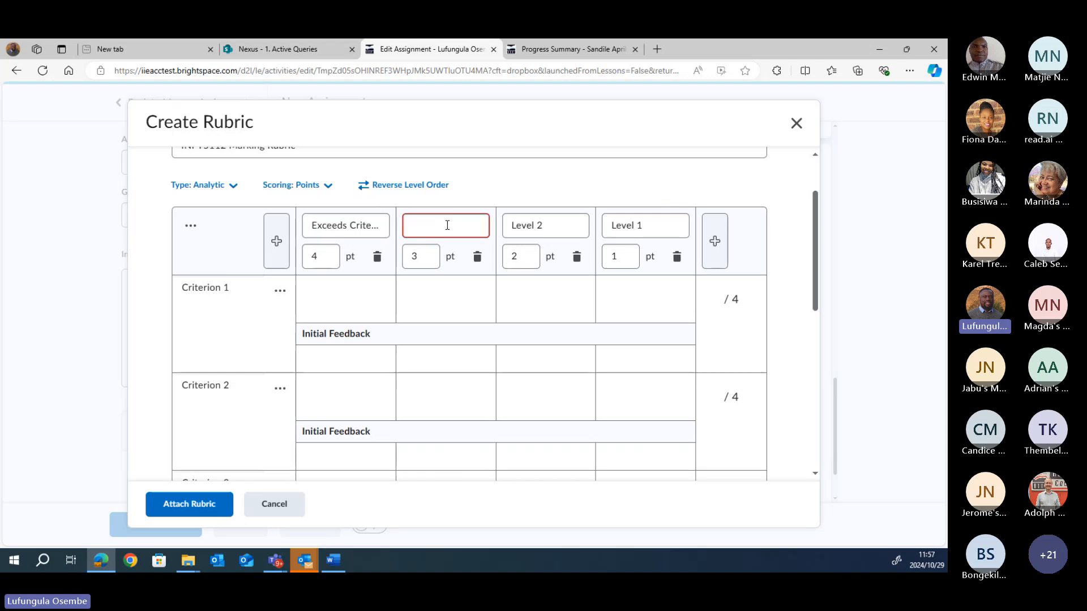
pyautogui.write('Mee')
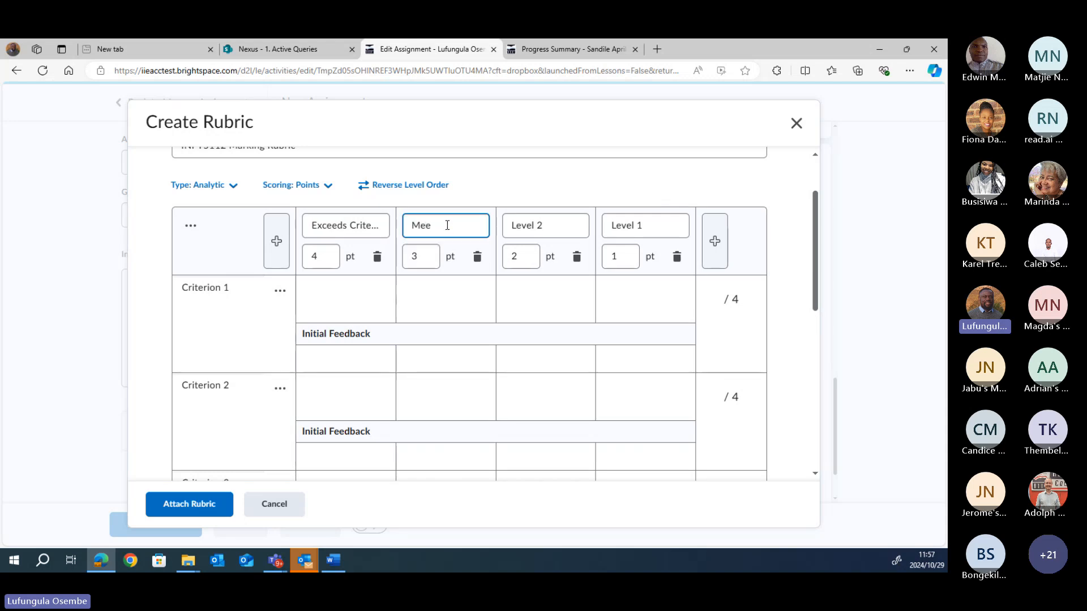
pyautogui.write('ts Critero')
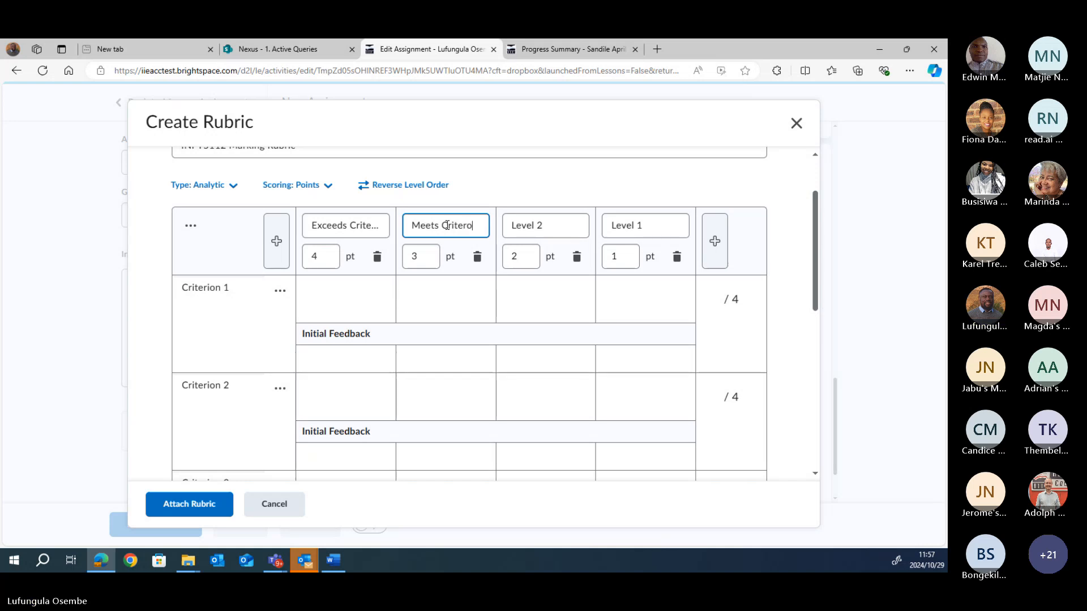
pyautogui.press('BackSpace')
pyautogui.write('ia')
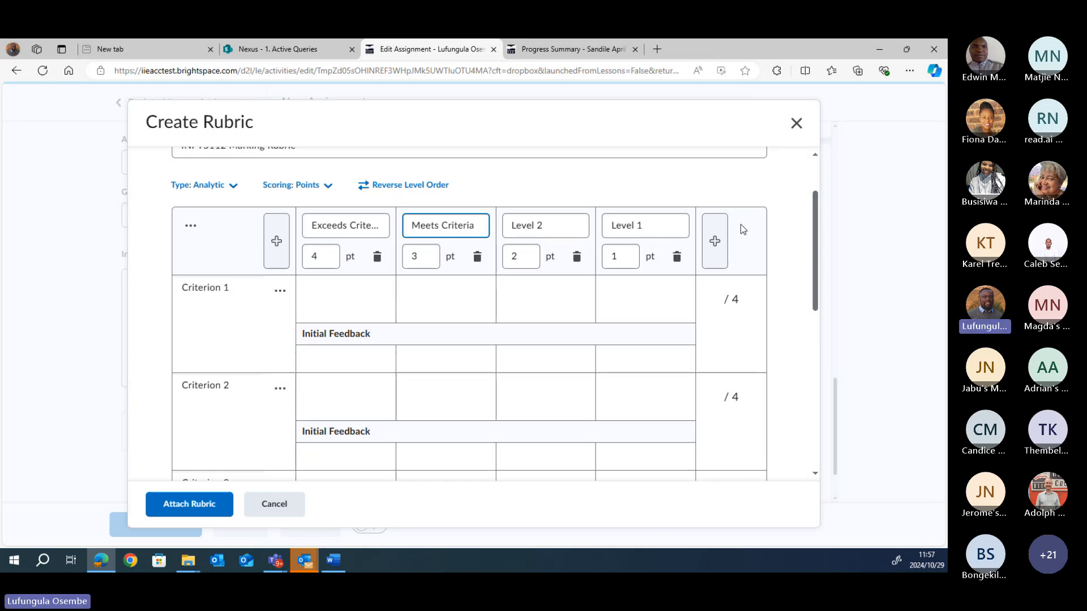
# Step: Rename Level 2 to 'Barely Meets criteria' and Level 1 to 'Does not meet criteria'
pyautogui.click(545, 227)
pyautogui.press('BackSpace')
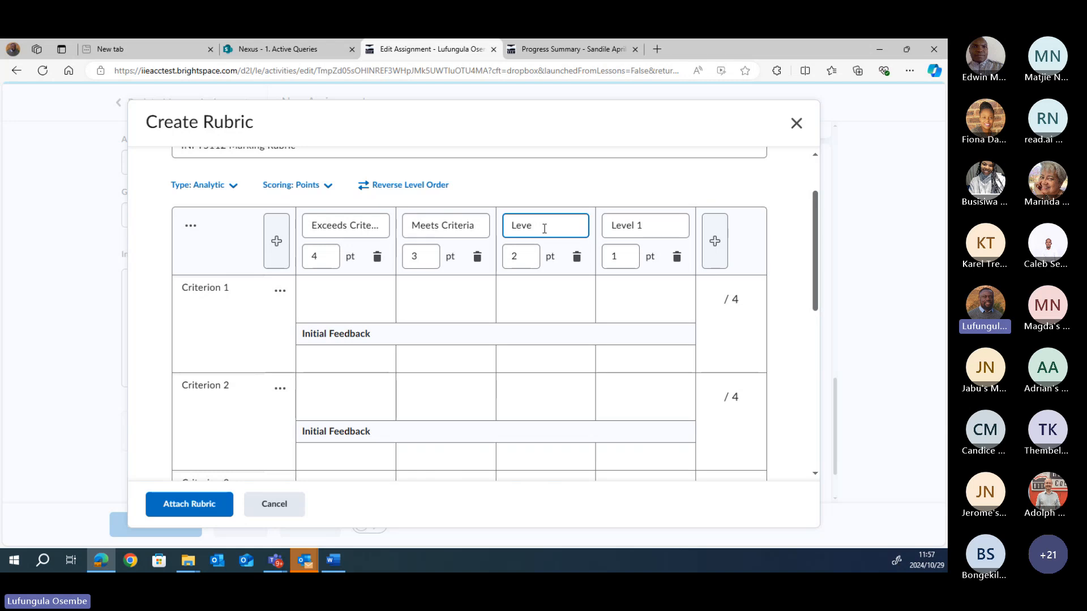
pyautogui.press('BackSpace')
pyautogui.press('BackSpace')
pyautogui.press('BackSpace')
pyautogui.press('BackSpace')
pyautogui.press('BackSpace')
pyautogui.press('BackSpace')
pyautogui.write('Barely Meets cri')
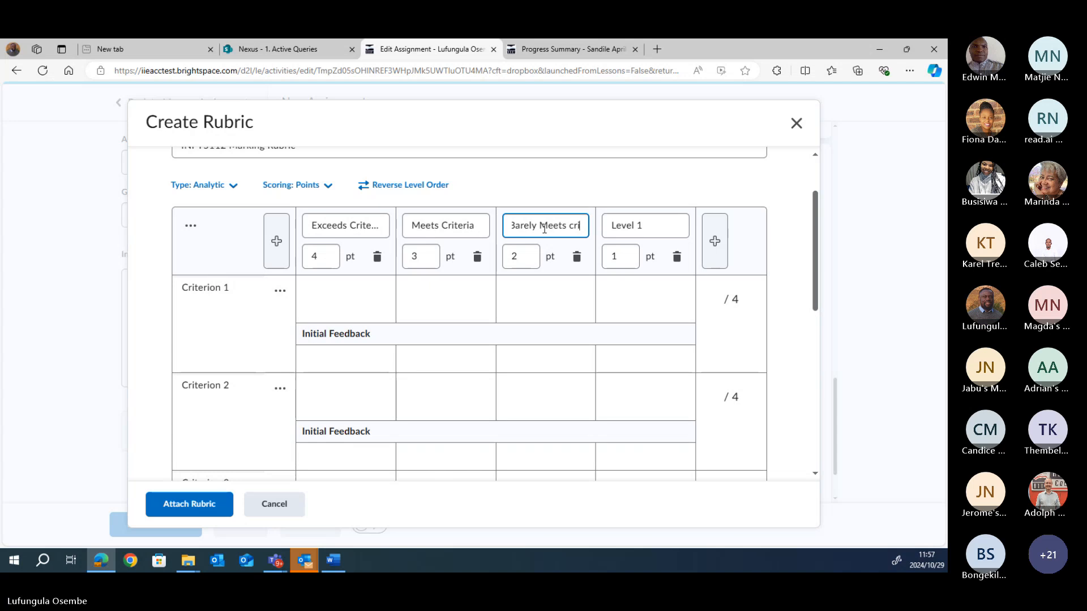
pyautogui.write('teria')
pyautogui.click(653, 225)
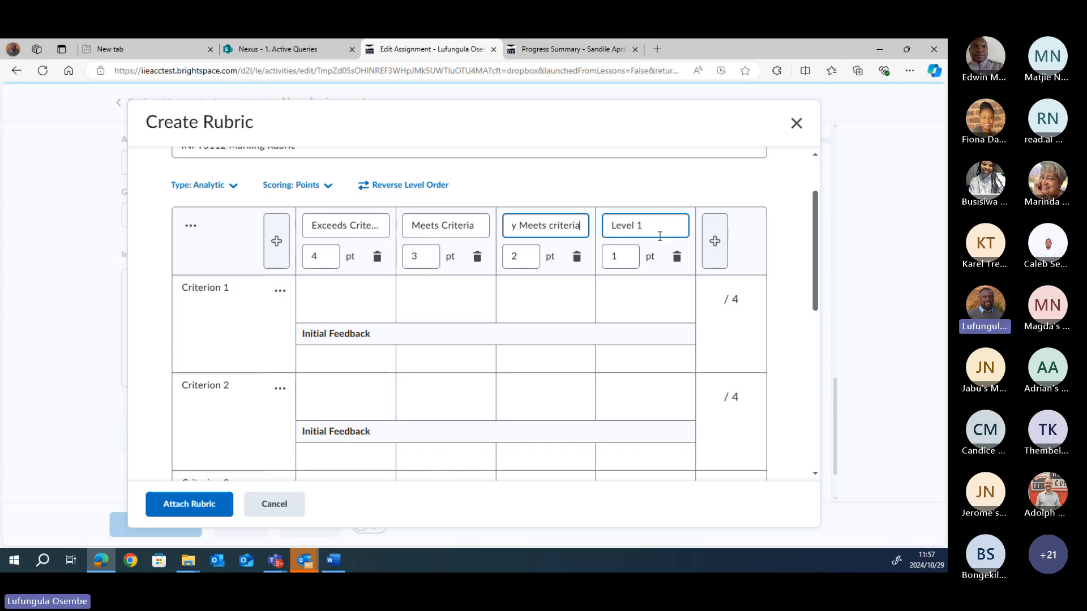
pyautogui.press('BackSpace')
pyautogui.press('BackSpace')
pyautogui.press('BackSpace')
pyautogui.press('BackSpace')
pyautogui.press('BackSpace')
pyautogui.press('BackSpace')
pyautogui.press('BackSpace')
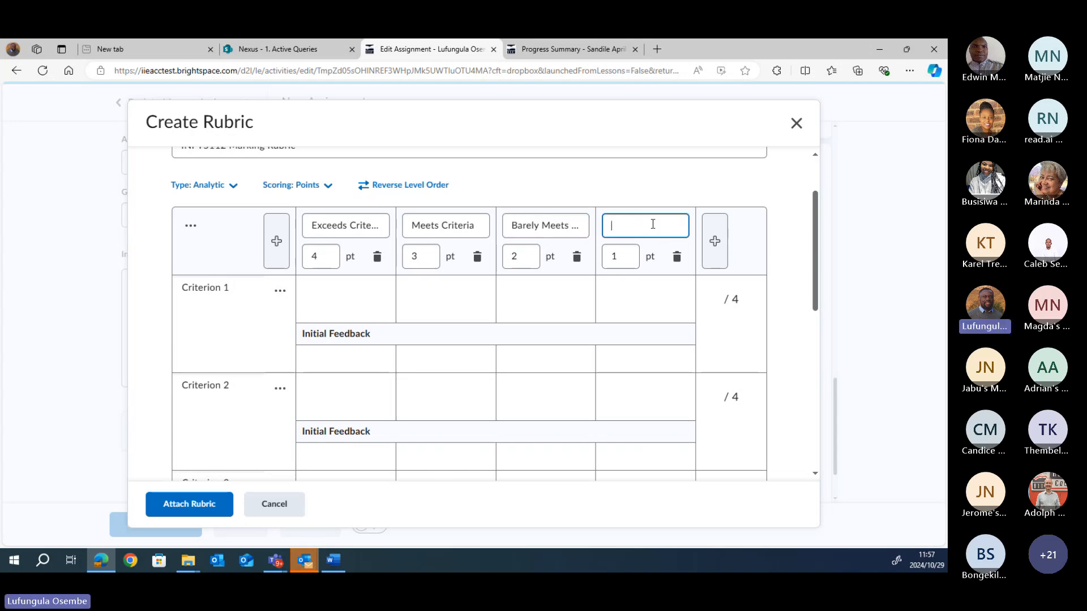
pyautogui.write('Does ')
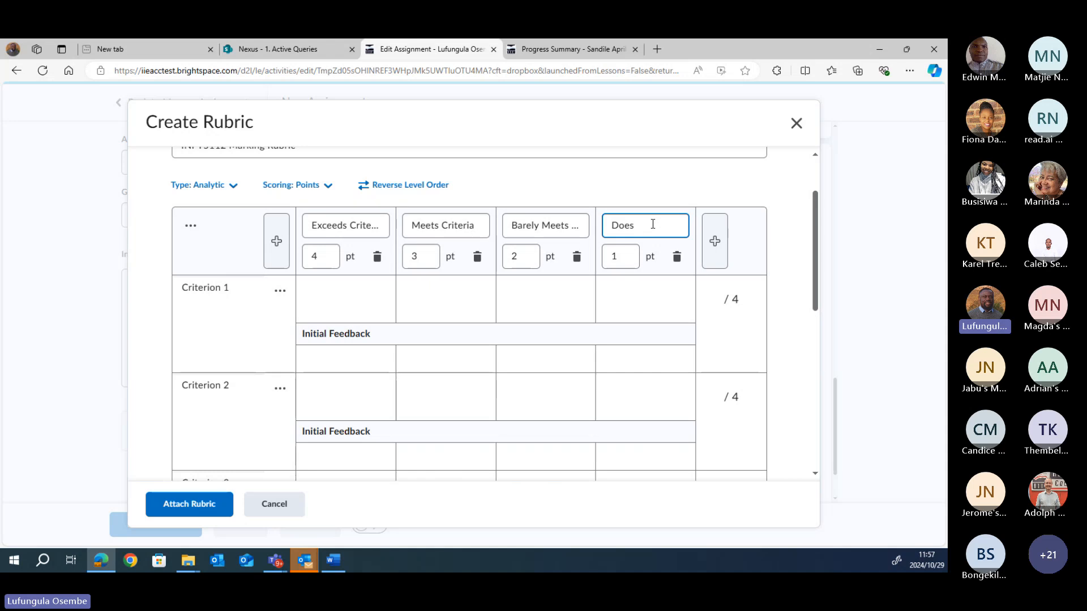
pyautogui.write('not')
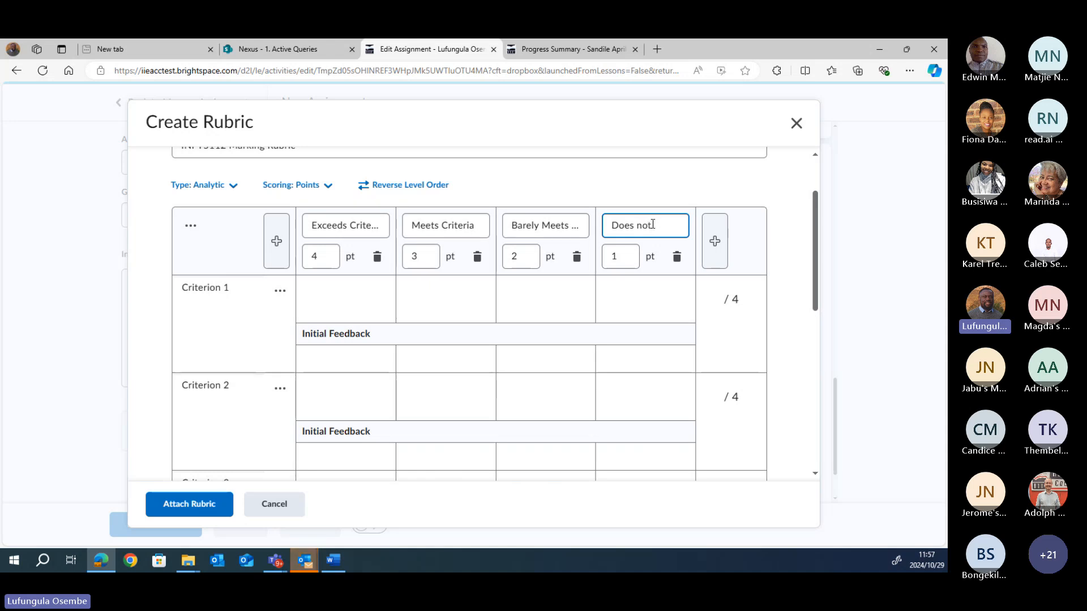
pyautogui.write(' meet criteria')
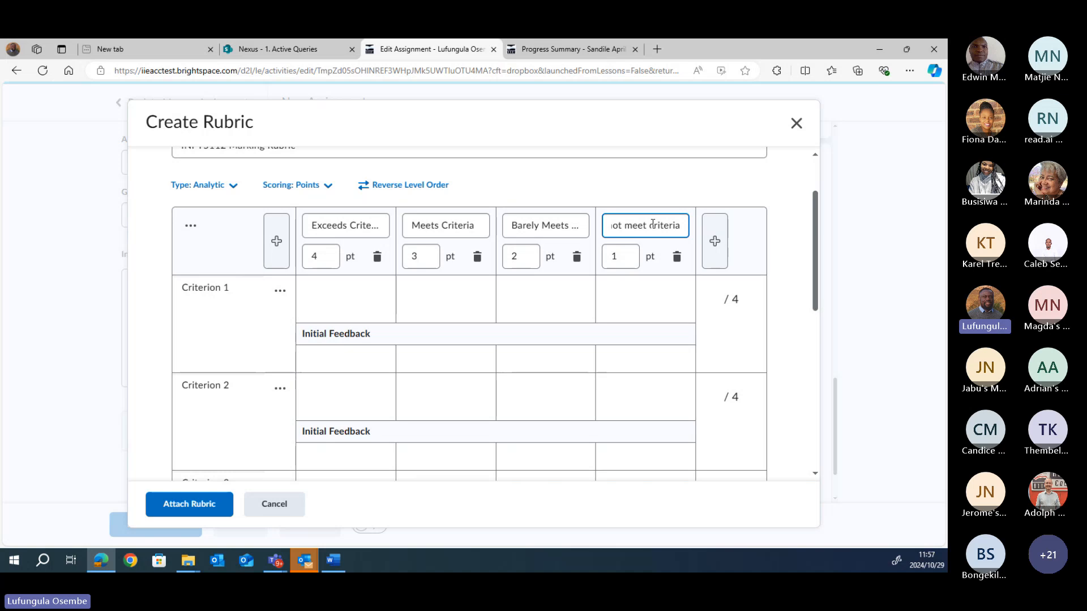
# Step: Change the level points from 4, 3, 2 to 15, 10 and 5, leaving Does not meet criteria at 1
pyautogui.click(316, 254)
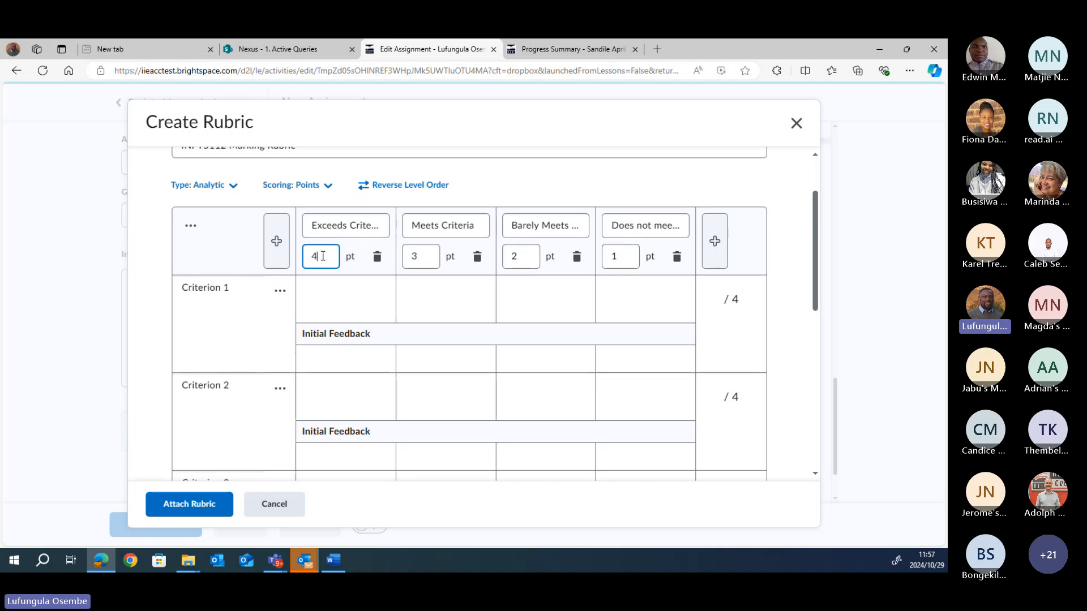
pyautogui.press('BackSpace')
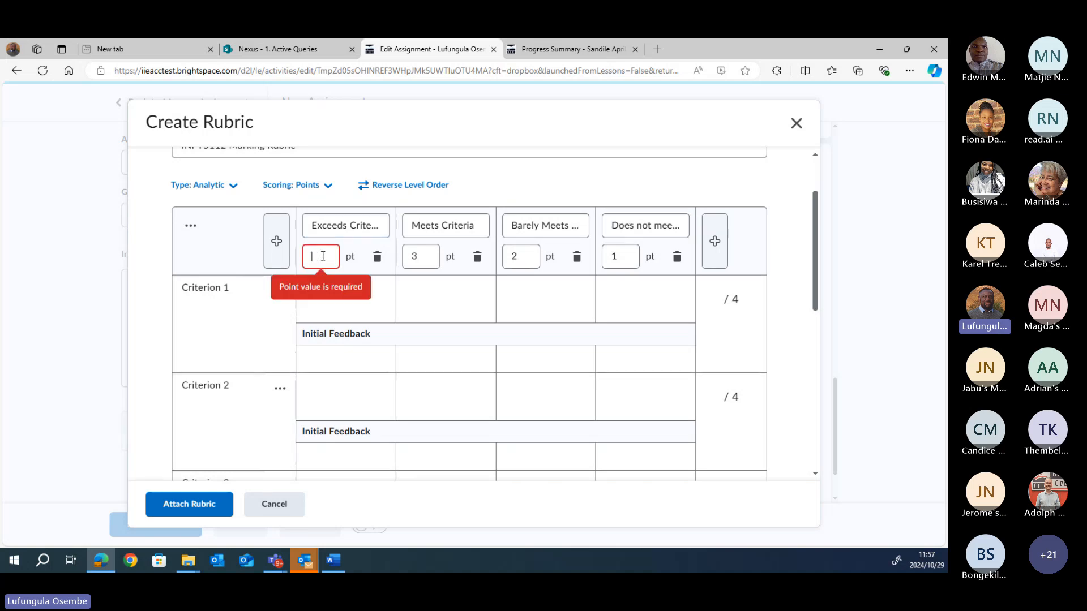
pyautogui.write('15')
pyautogui.click(427, 255)
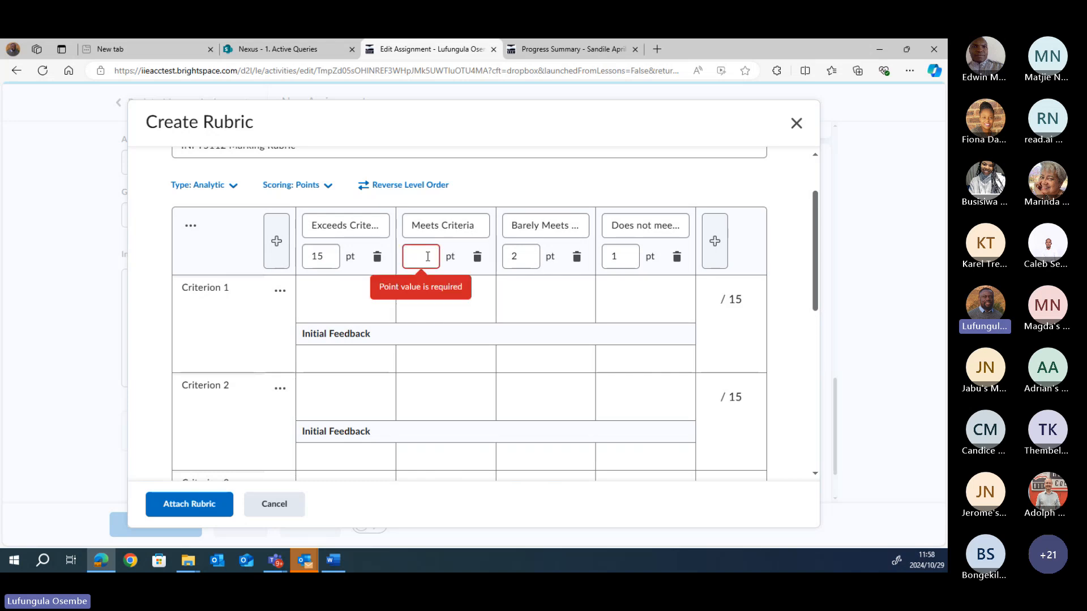
pyautogui.write('10')
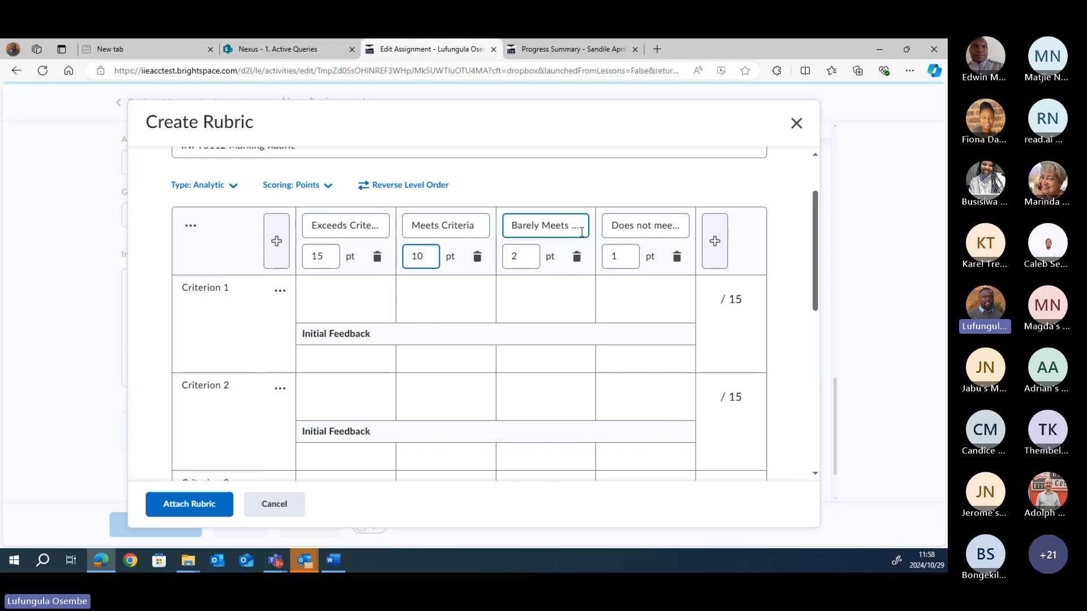
pyautogui.click(520, 255)
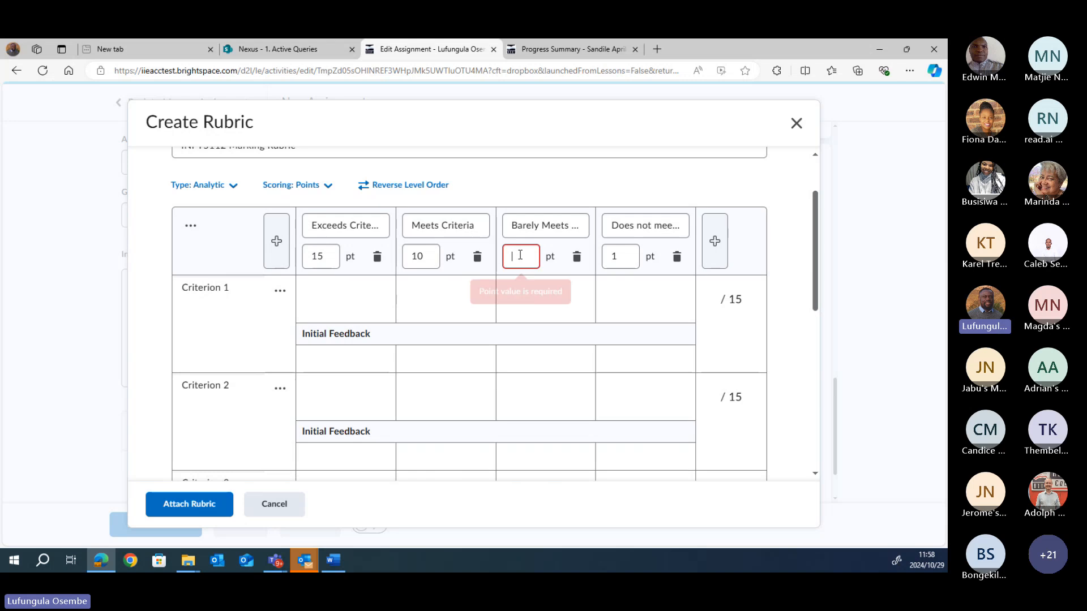
pyautogui.write('5')
pyautogui.click(620, 256)
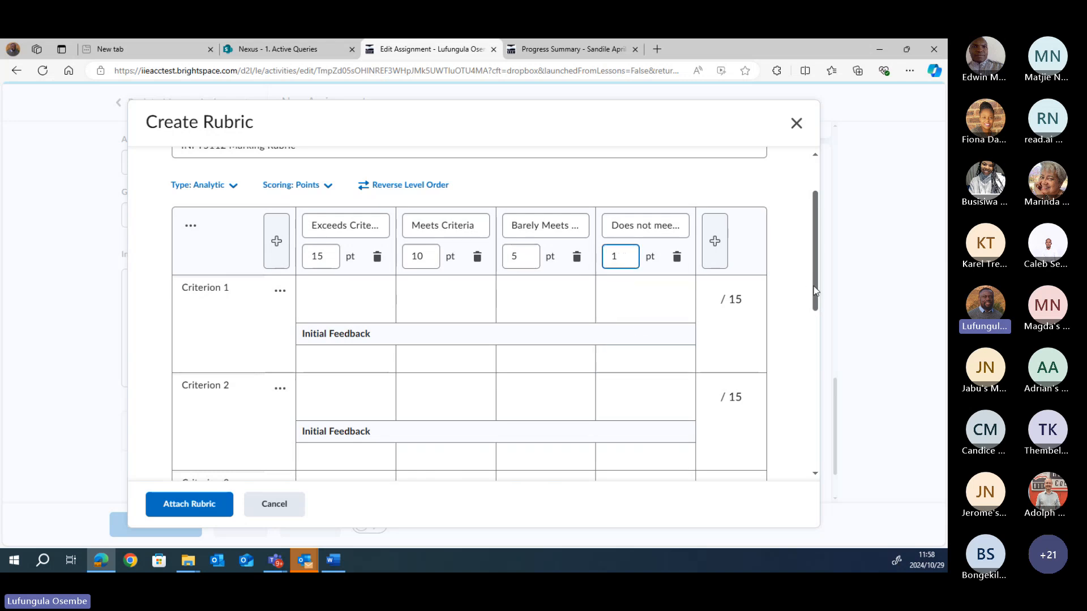
pyautogui.scroll(-3, 808, 330)
pyautogui.scroll(1, 809, 330)
pyautogui.scroll(-4, 808, 330)
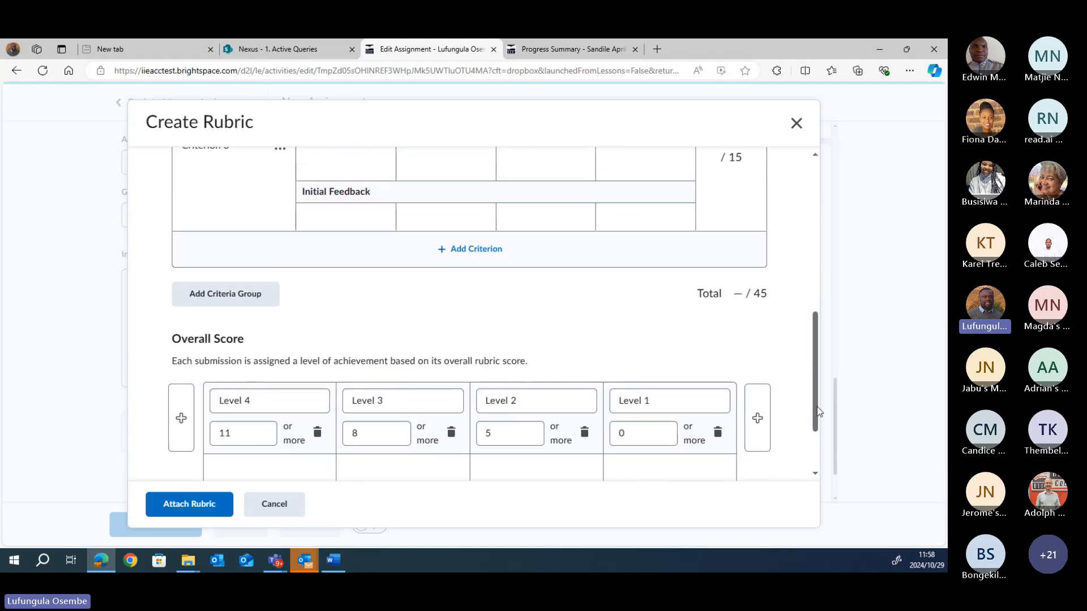
pyautogui.scroll(-3, 817, 407)
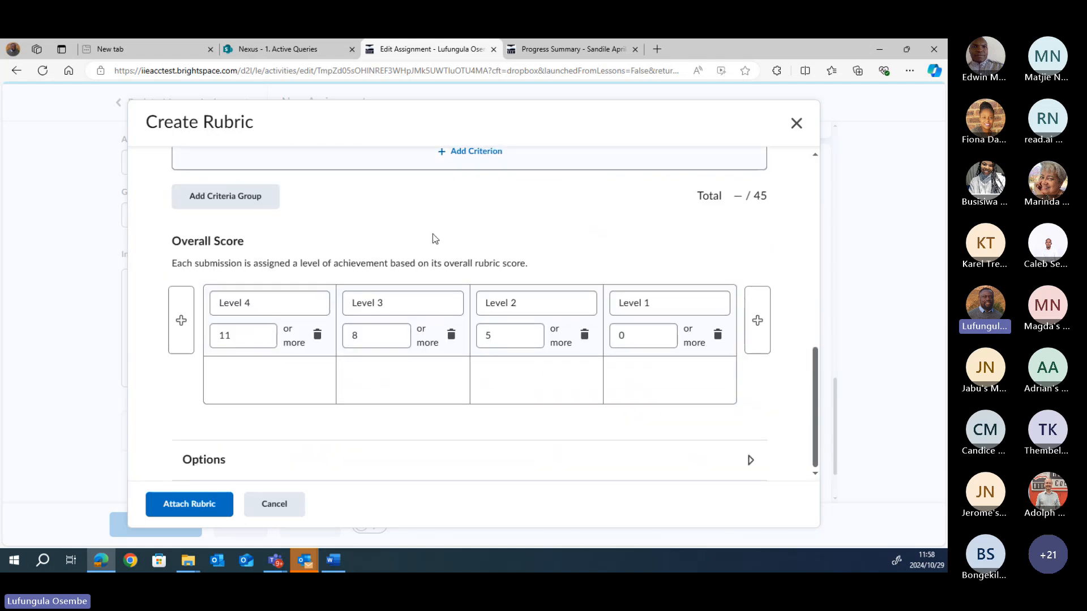
pyautogui.moveTo(816, 393); pyautogui.dragTo(815, 252)
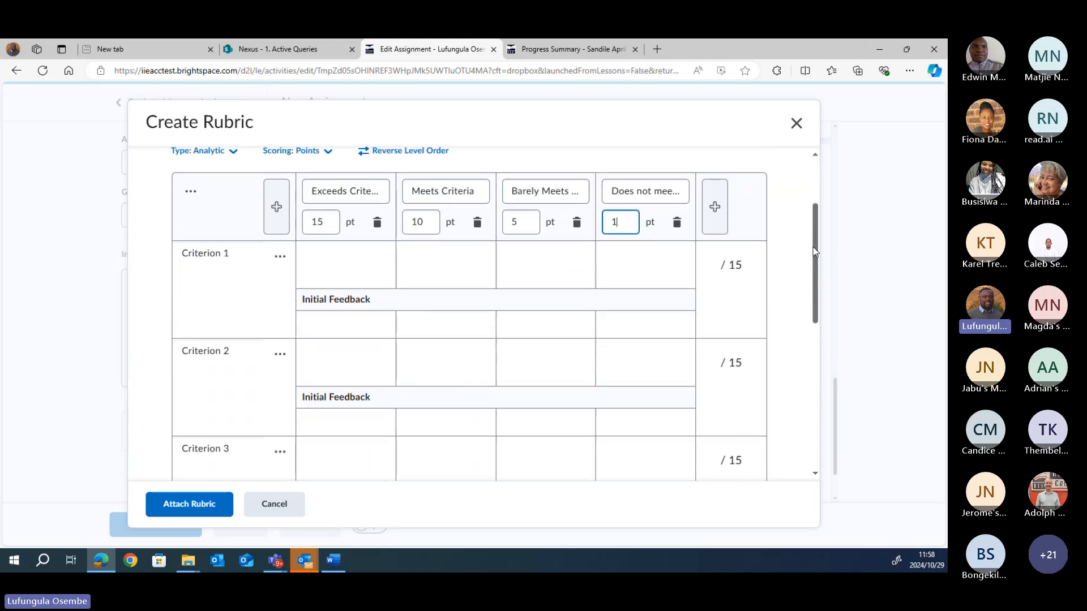
pyautogui.click(198, 273)
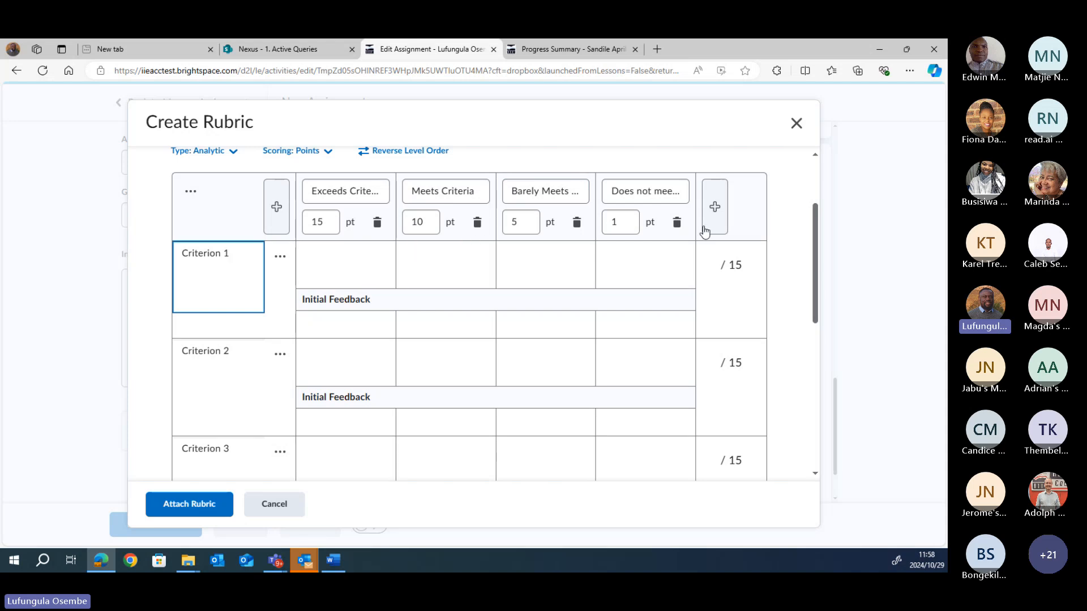
# Step: Review the rubric's criteria and Overall Score levels, then attach the INFY5112 Marking Rubric
pyautogui.click(424, 217)
pyautogui.moveTo(815, 287); pyautogui.dragTo(826, 438)
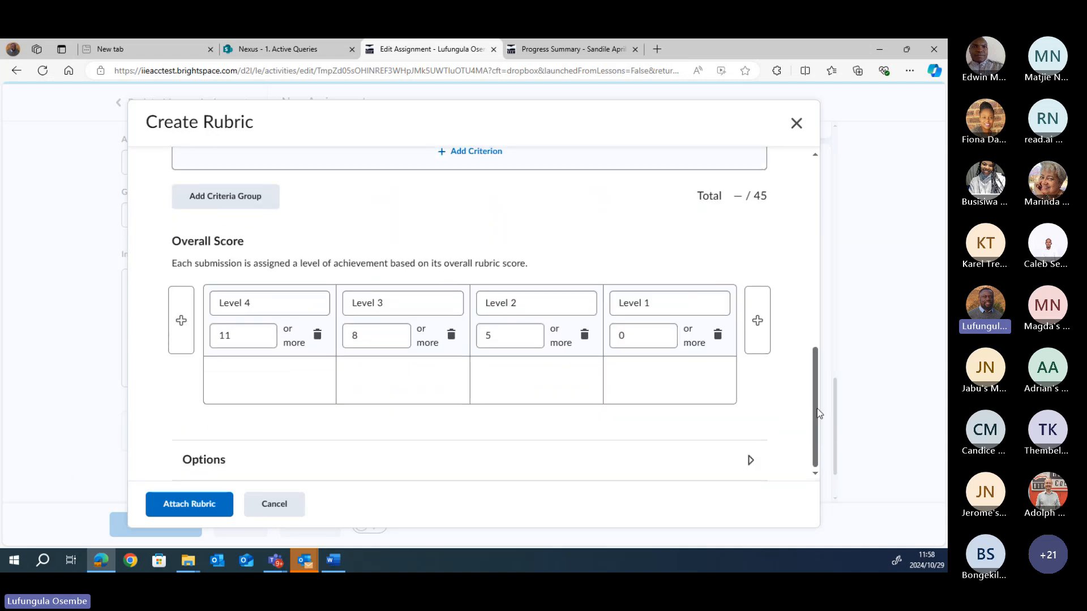
pyautogui.moveTo(817, 409); pyautogui.dragTo(814, 447)
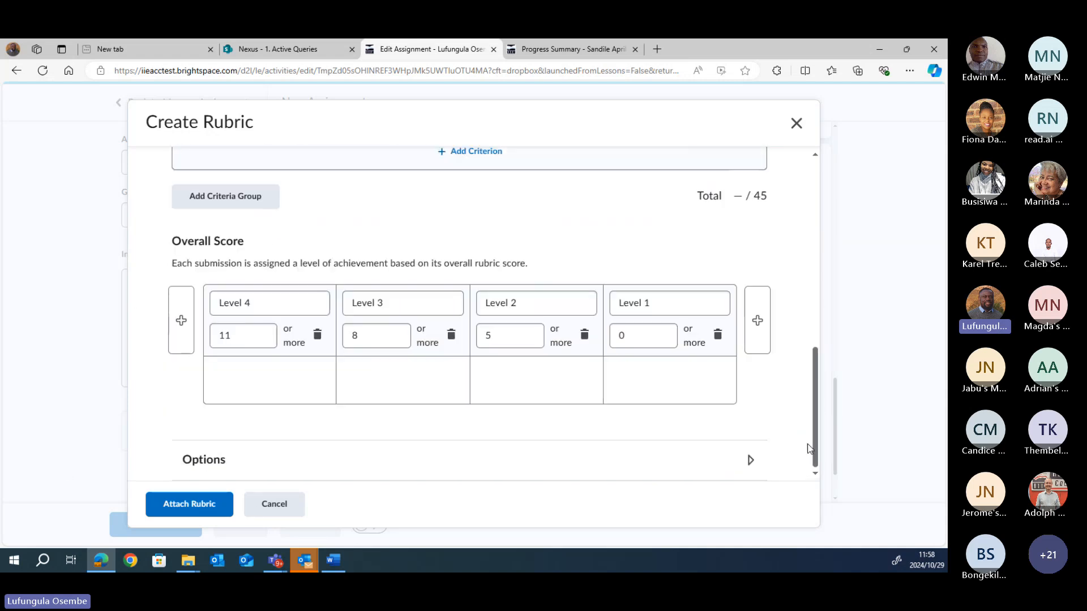
pyautogui.click(190, 504)
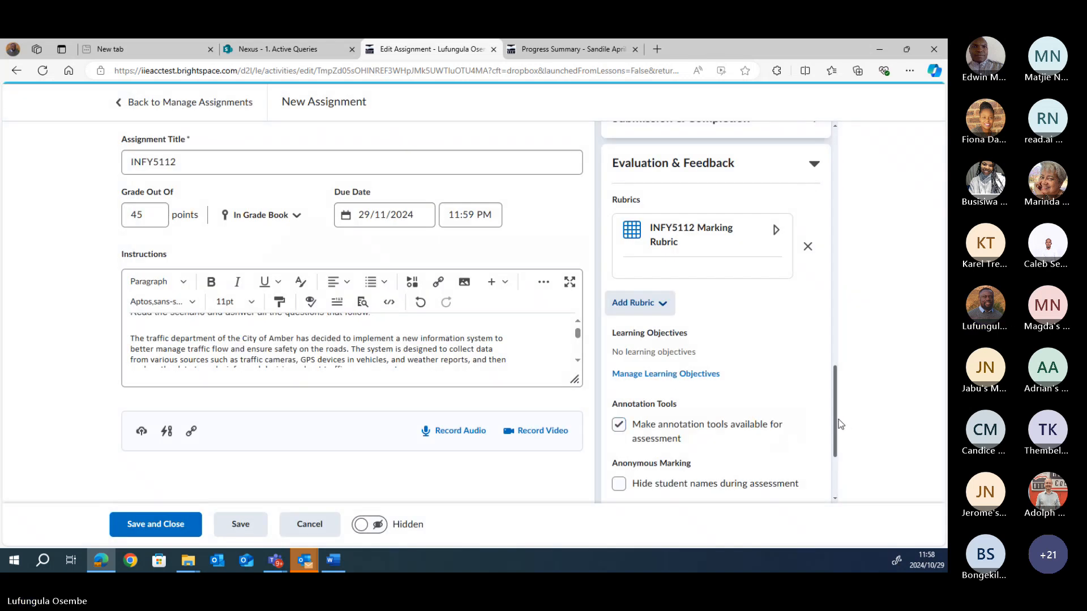
# Step: Scroll Evaluation & Feedback down to Evaluators and bring up Select Evaluators
pyautogui.moveTo(834, 424); pyautogui.dragTo(833, 475)
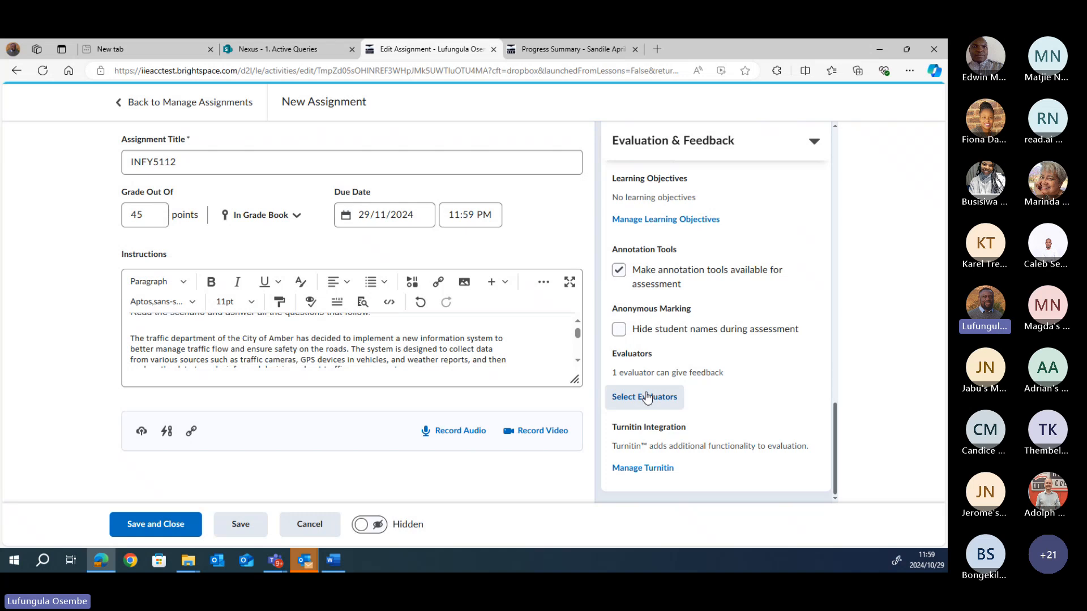
pyautogui.moveTo(834, 430)
pyautogui.mouseDown()
pyautogui.moveTo(836, 405)
pyautogui.moveTo(836, 419)
pyautogui.mouseUp()
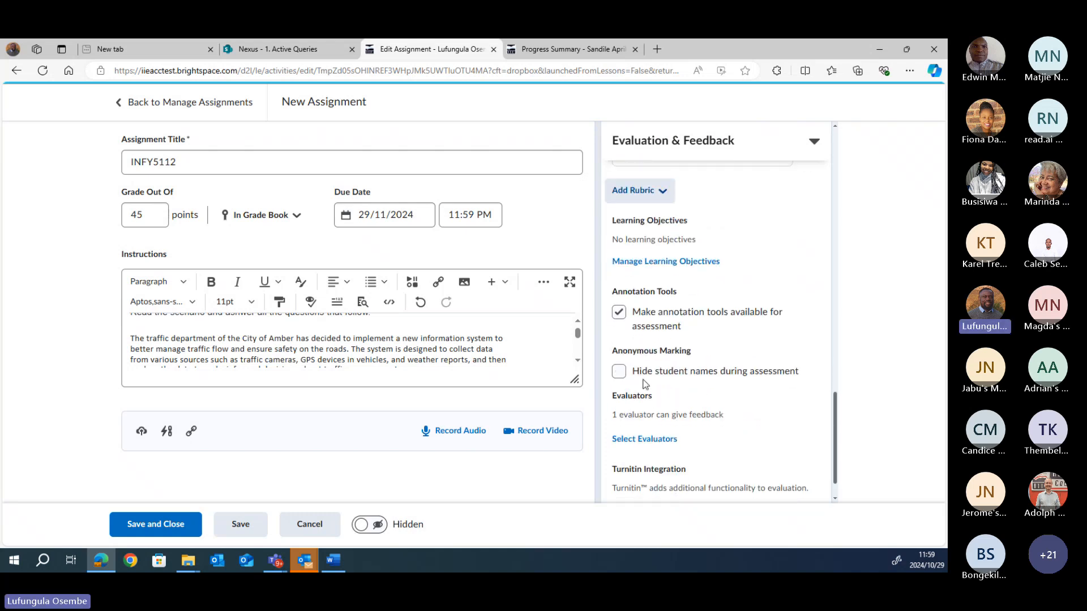
pyautogui.click(641, 440)
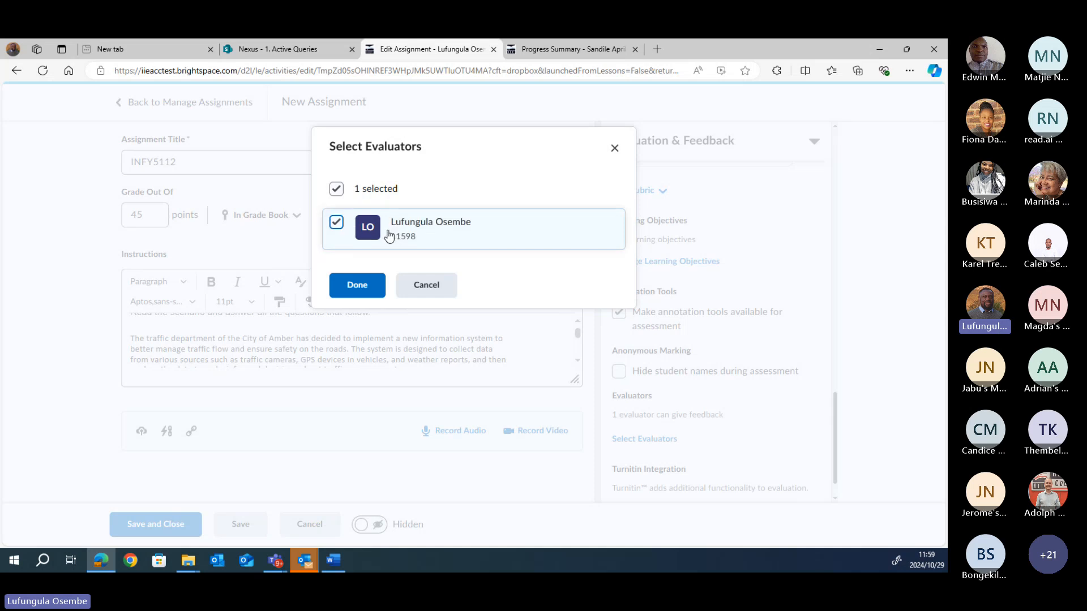
# Step: Confirm the one selected evaluator, then review the Publishers and Coordinate Multiple Evaluators settings
pyautogui.click(365, 289)
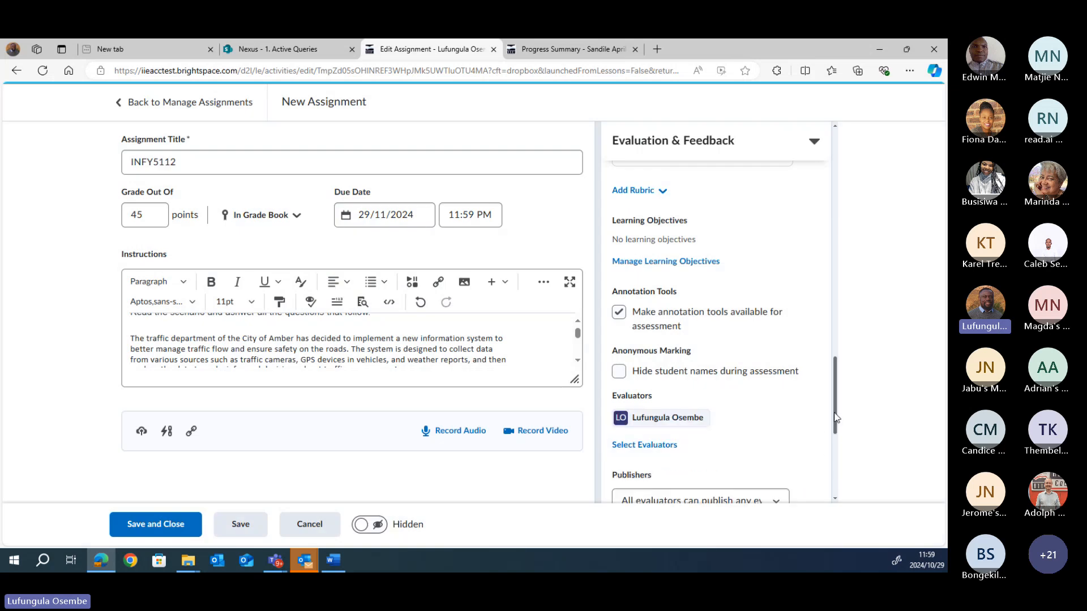
pyautogui.moveTo(831, 413)
pyautogui.mouseDown()
pyautogui.moveTo(844, 472)
pyautogui.moveTo(838, 394)
pyautogui.moveTo(837, 475)
pyautogui.mouseUp()
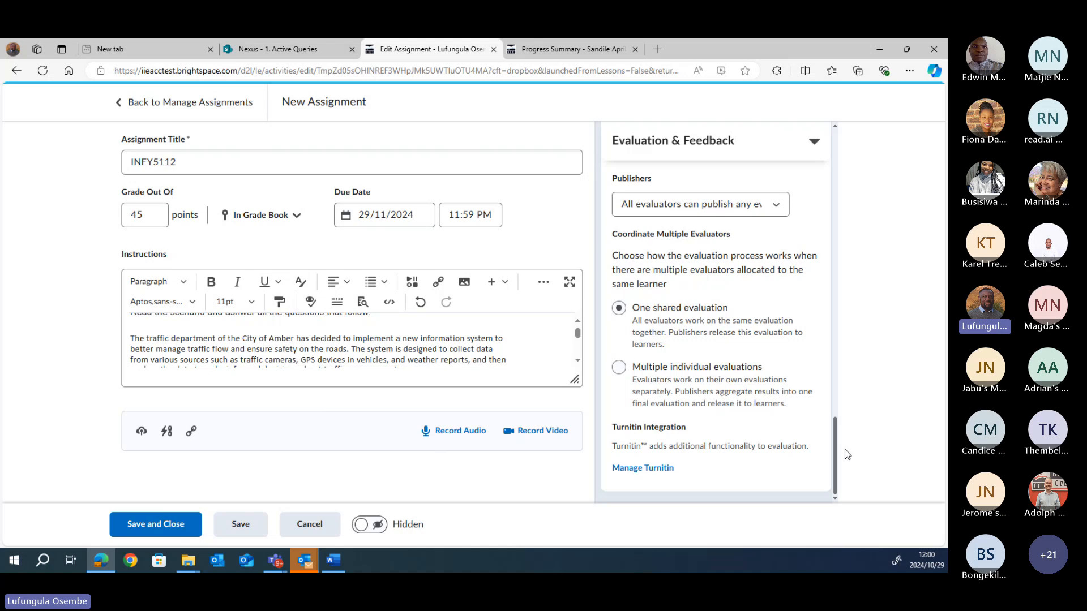
pyautogui.moveTo(834, 468); pyautogui.dragTo(837, 492)
pyautogui.moveTo(577, 334)
pyautogui.mouseDown()
pyautogui.moveTo(577, 361)
pyautogui.moveTo(576, 327)
pyautogui.mouseUp()
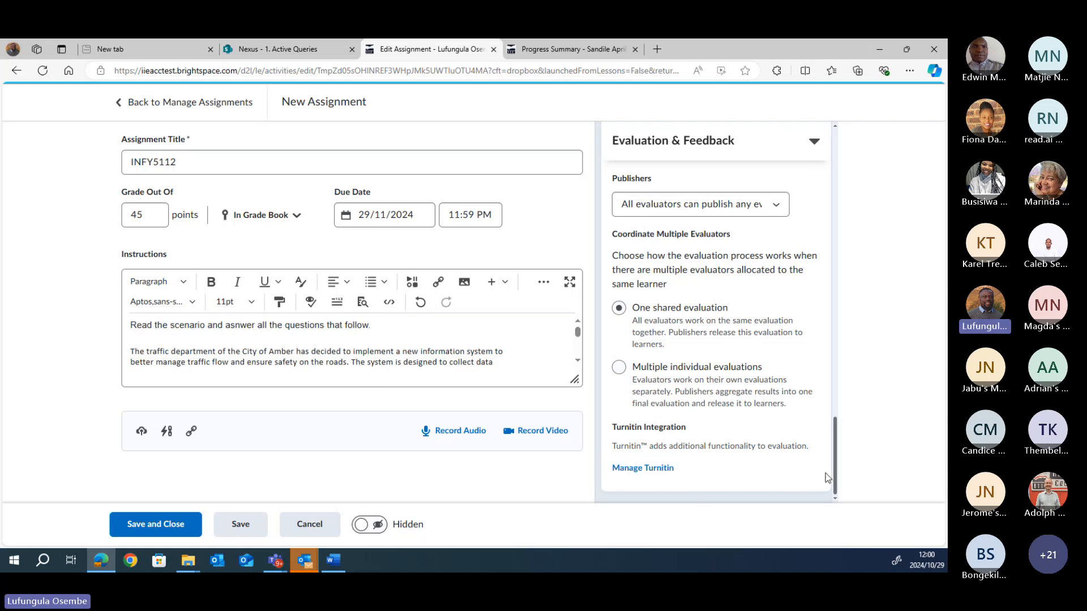
pyautogui.moveTo(836, 477); pyautogui.dragTo(835, 308)
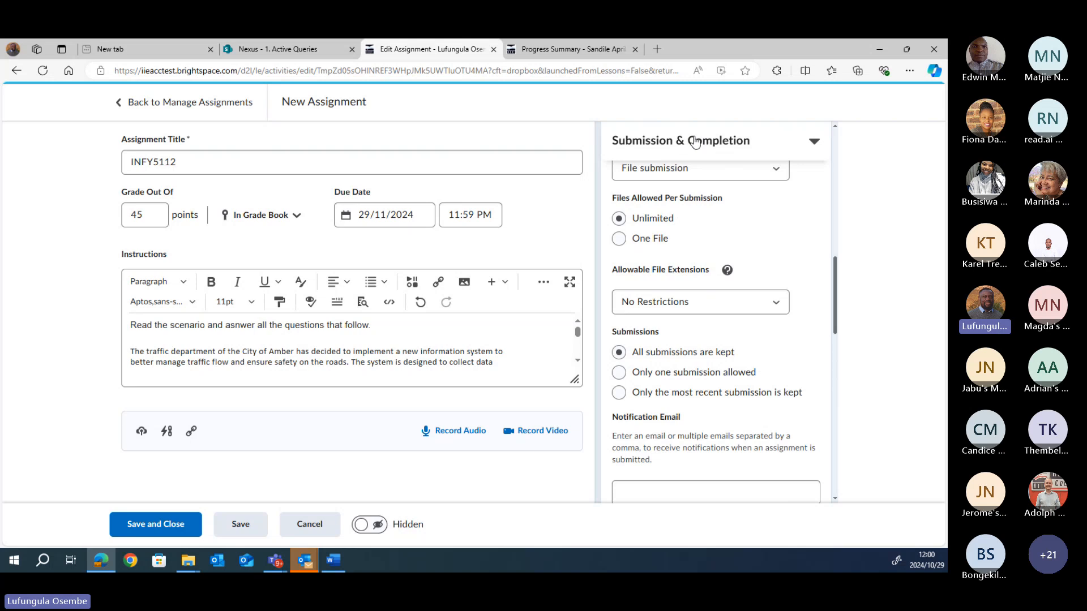
# Step: Switch the INFY5112 assignment from Hidden to Visible and save and close it
pyautogui.moveTo(836, 306); pyautogui.dragTo(827, 488)
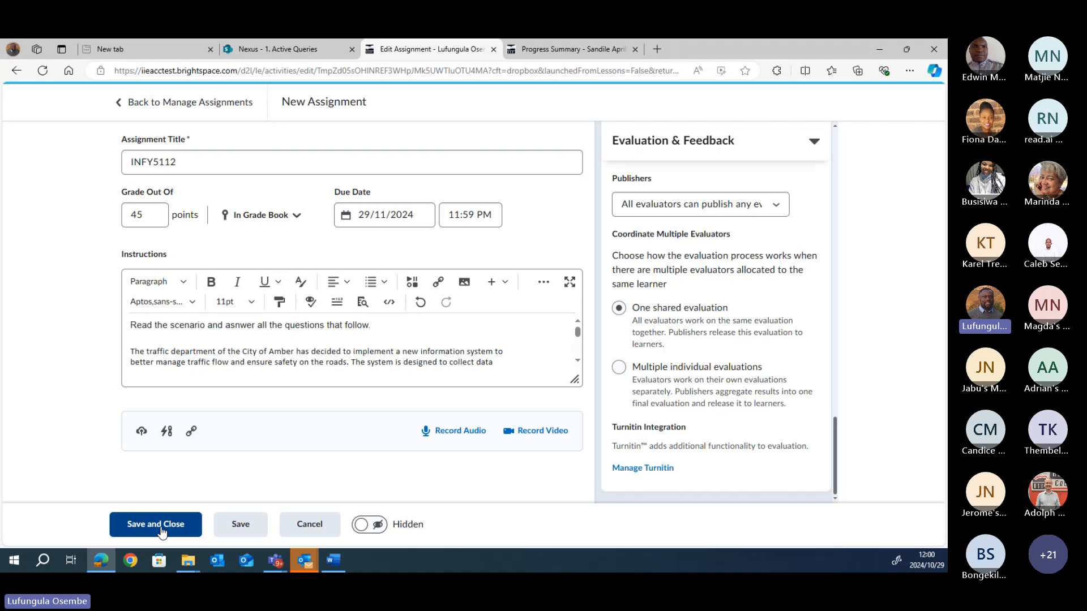
pyautogui.click(379, 526)
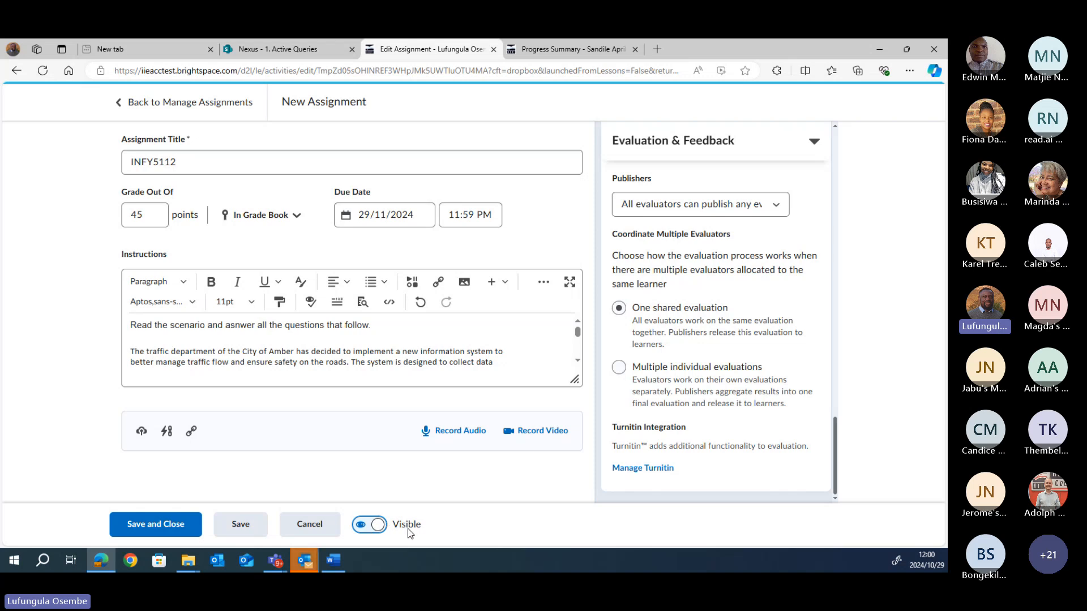
pyautogui.click(156, 528)
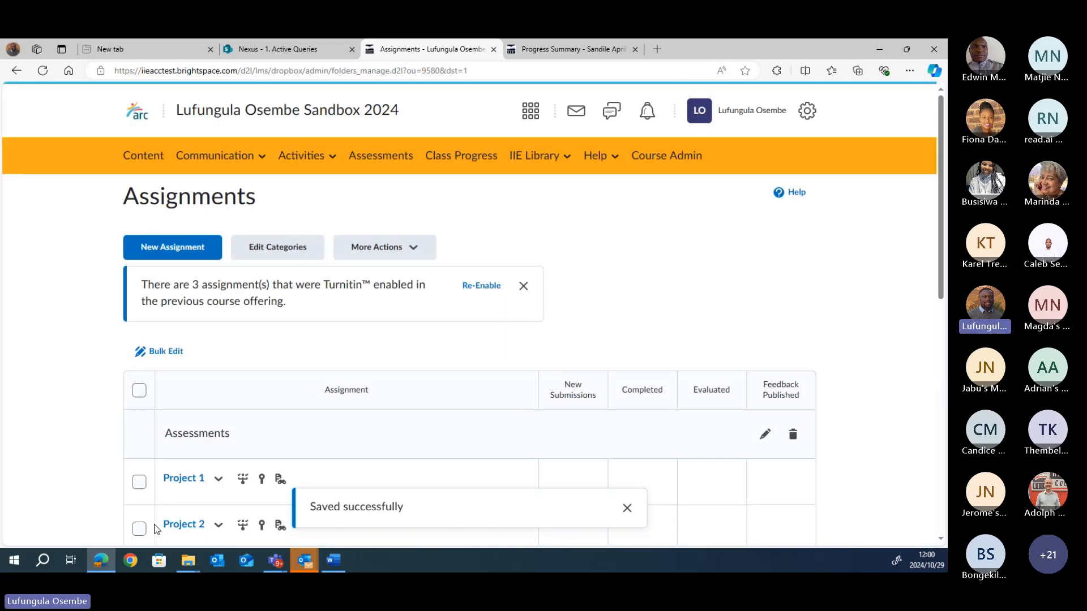
# Step: Dismiss the save notice and locate INFY5112, due 29 November 2024 11:59 PM, in the list
pyautogui.click(626, 508)
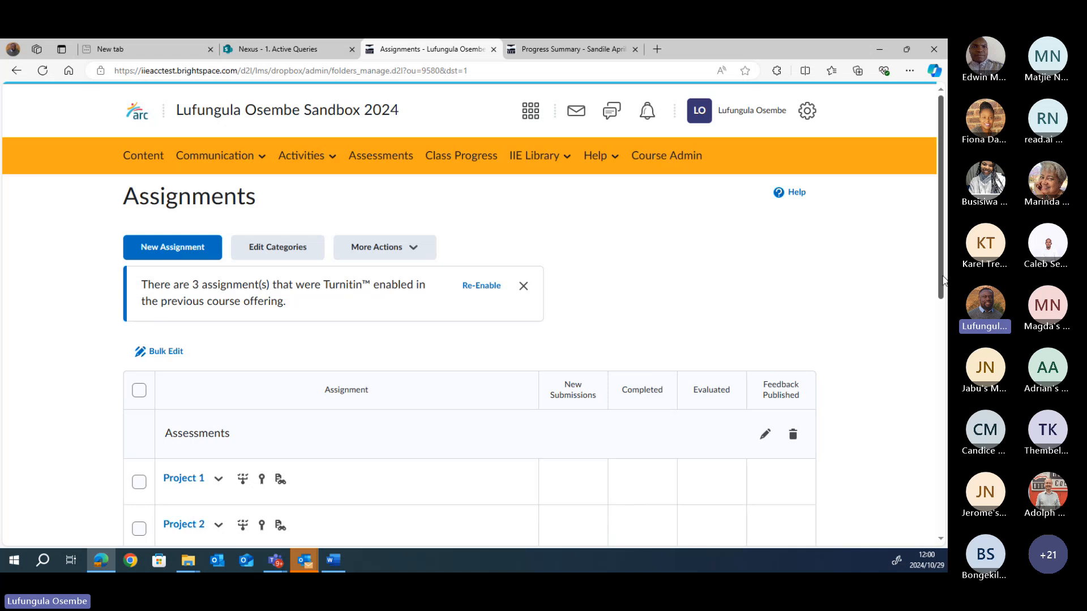
pyautogui.moveTo(943, 279); pyautogui.dragTo(946, 423)
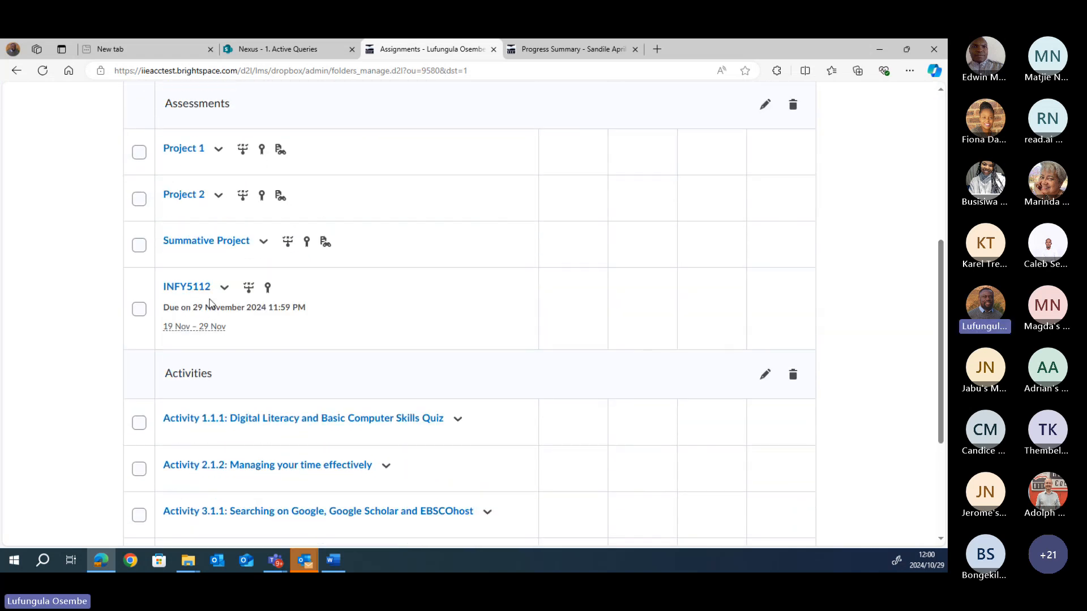
pyautogui.scroll(6, 792, 203)
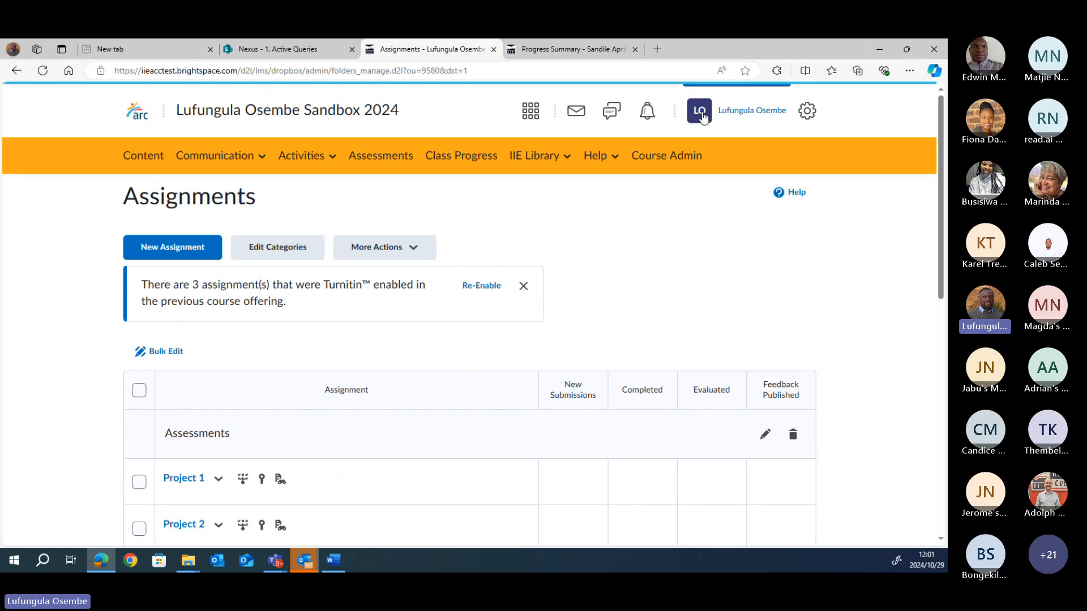
pyautogui.click(702, 116)
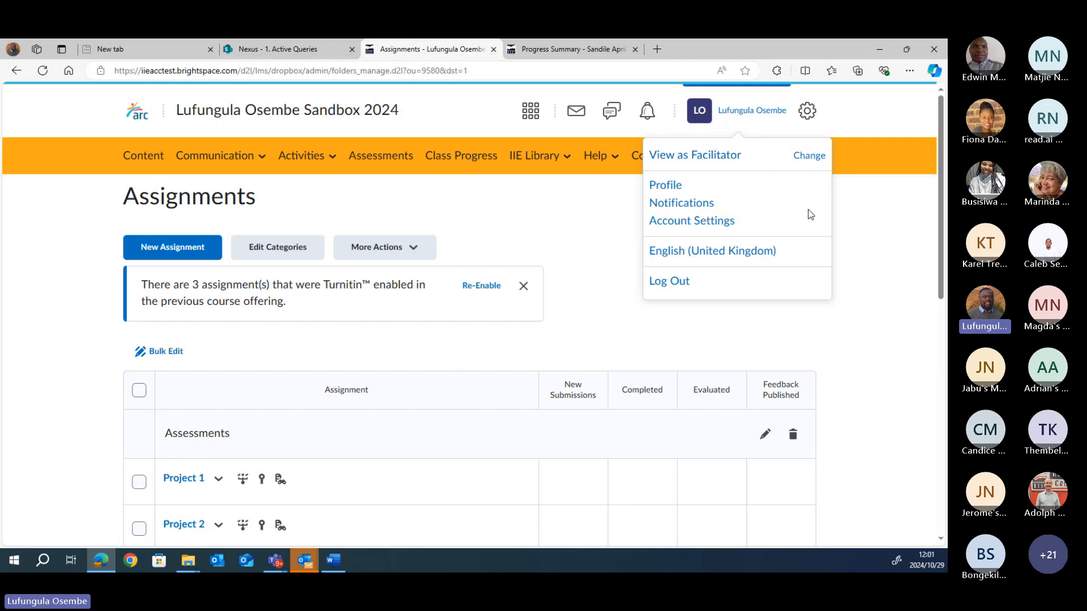
pyautogui.moveTo(943, 232); pyautogui.dragTo(946, 394)
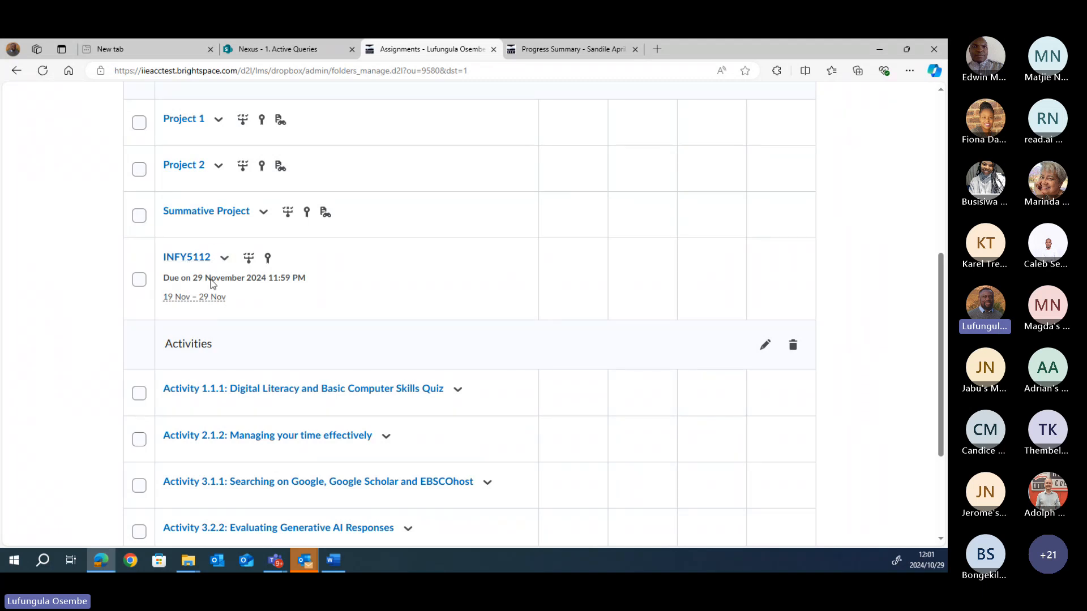
# Step: Open INFY5112's Submissions tab to confirm no files yet, then bring up the profile menu
pyautogui.click(180, 262)
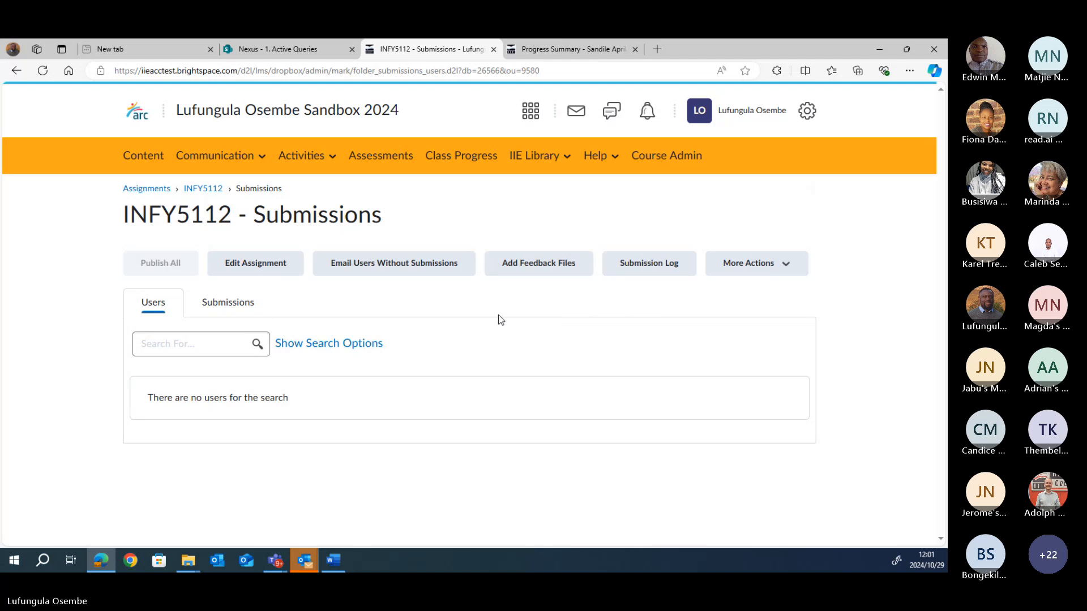
pyautogui.click(217, 299)
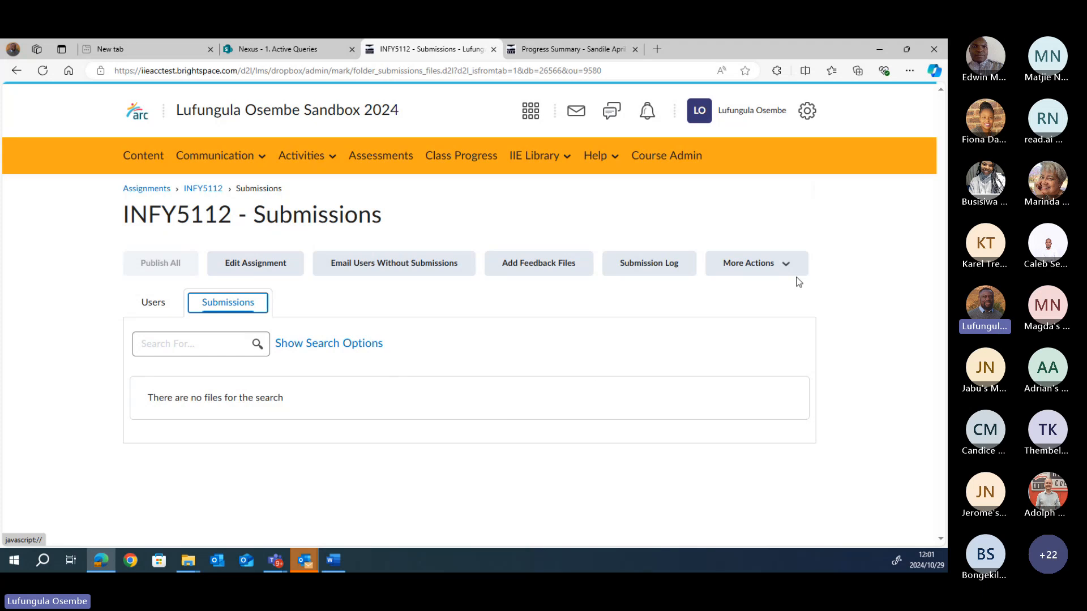
pyautogui.click(702, 113)
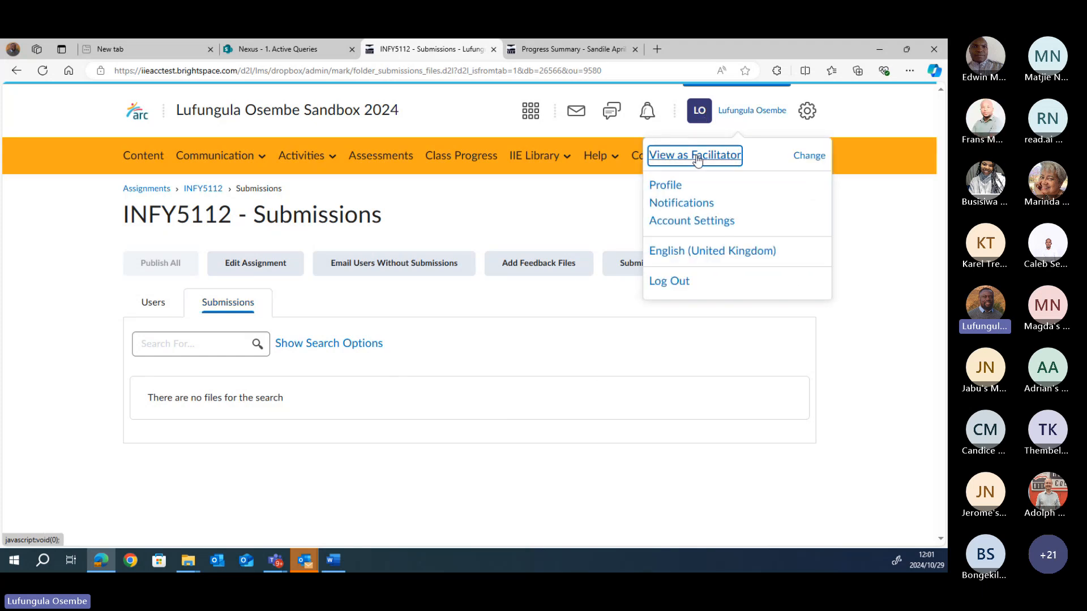
# Step: View the course as Facilitator and open INFY5112 via Course Admin > Assignments
pyautogui.click(697, 158)
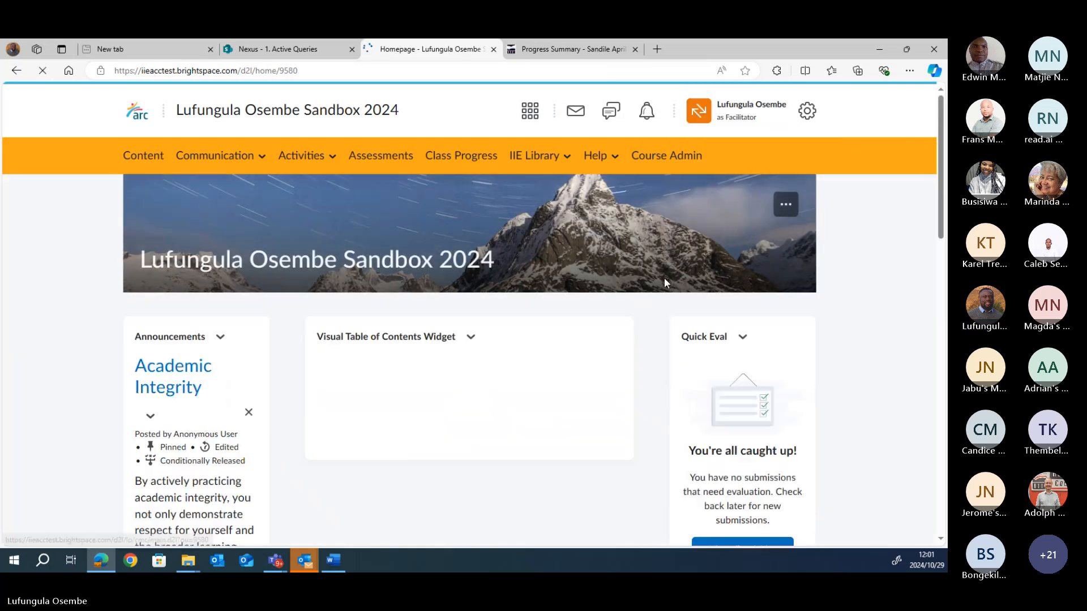
pyautogui.click(668, 158)
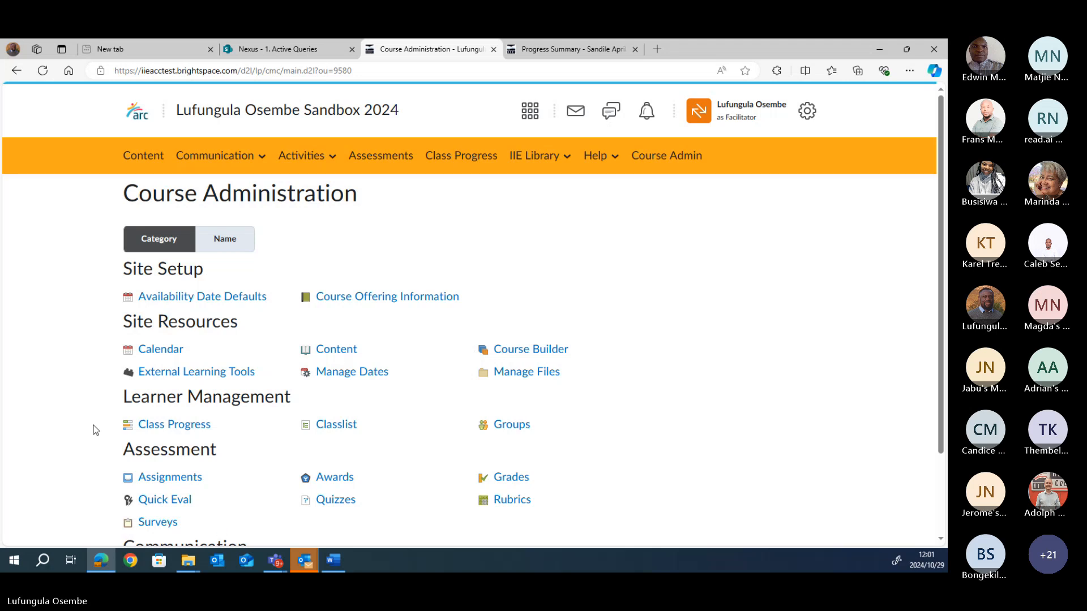
pyautogui.click(169, 479)
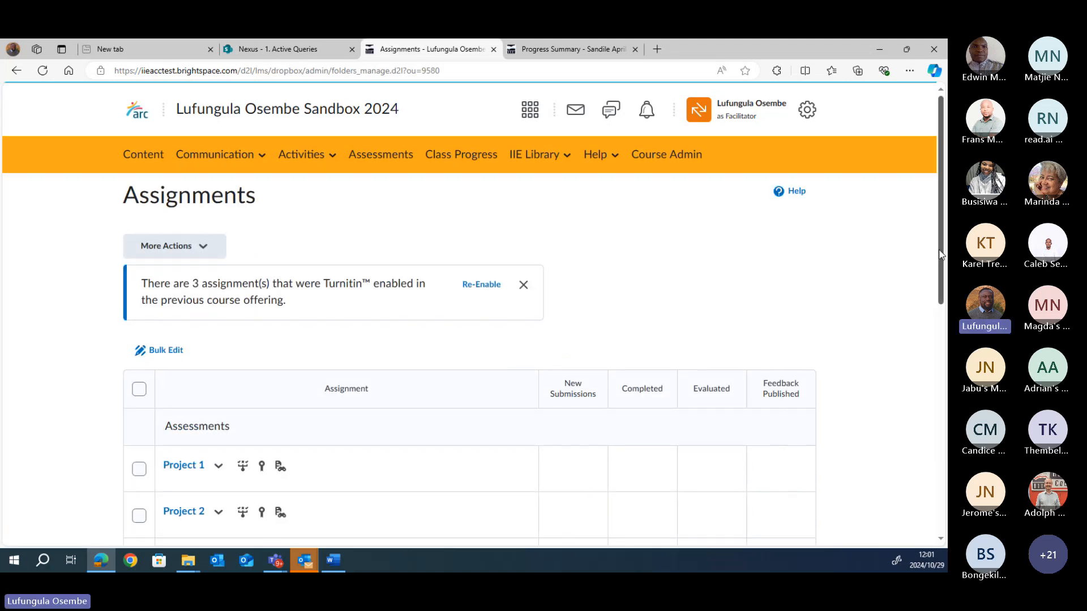
pyautogui.scroll(-5, 891, 402)
pyautogui.click(188, 266)
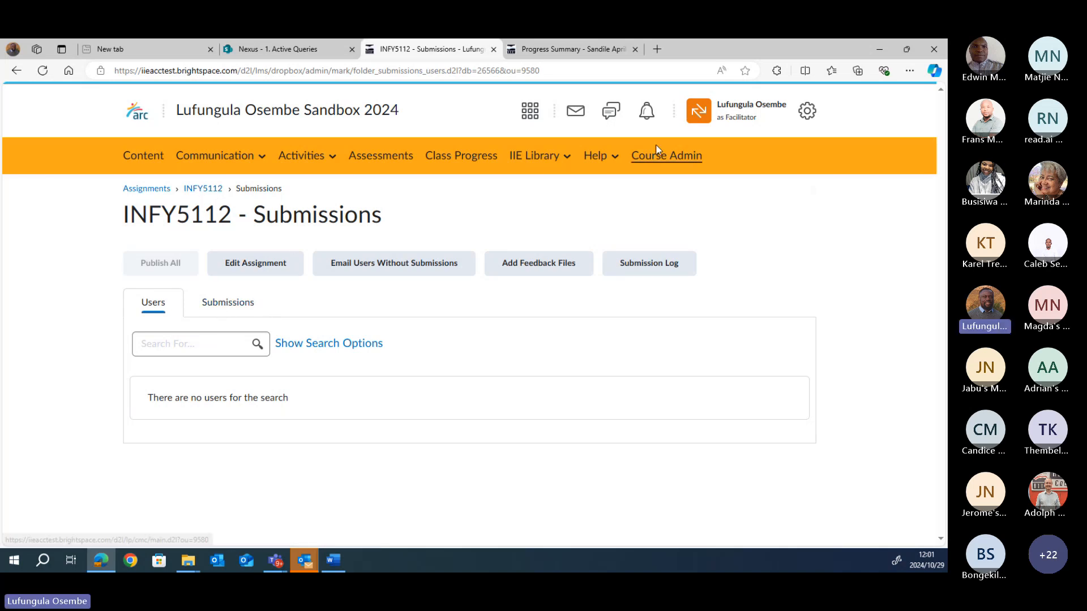
# Step: Exit facilitator view and return to the Course Administration page
pyautogui.click(715, 127)
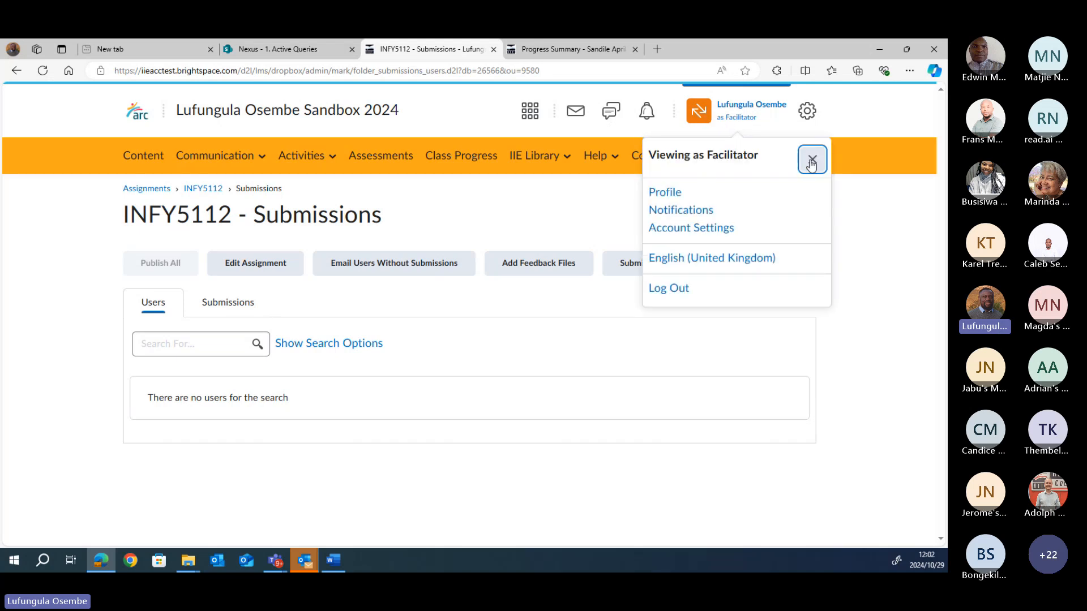
pyautogui.click(811, 162)
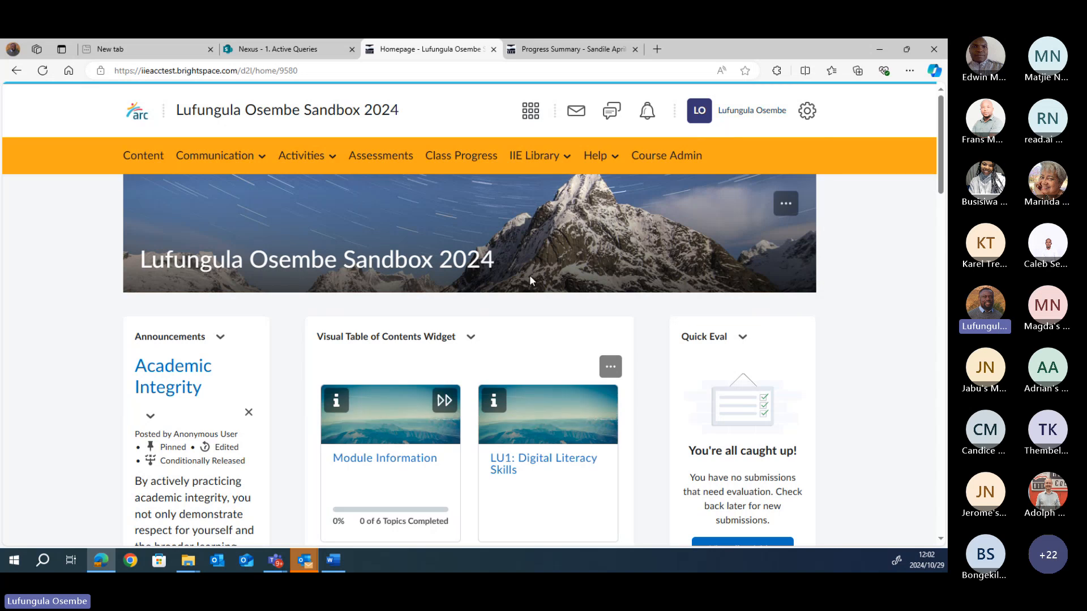
pyautogui.click(656, 154)
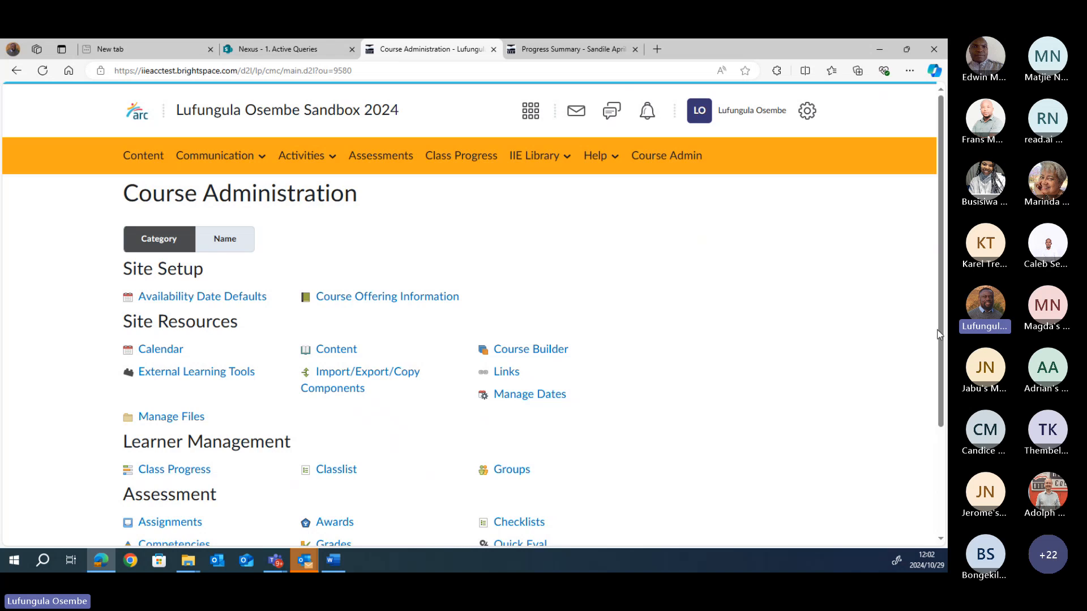
# Step: Open Assignments under Assessment and scroll down to the INFY5112 row
pyautogui.scroll(-2, 426, 461)
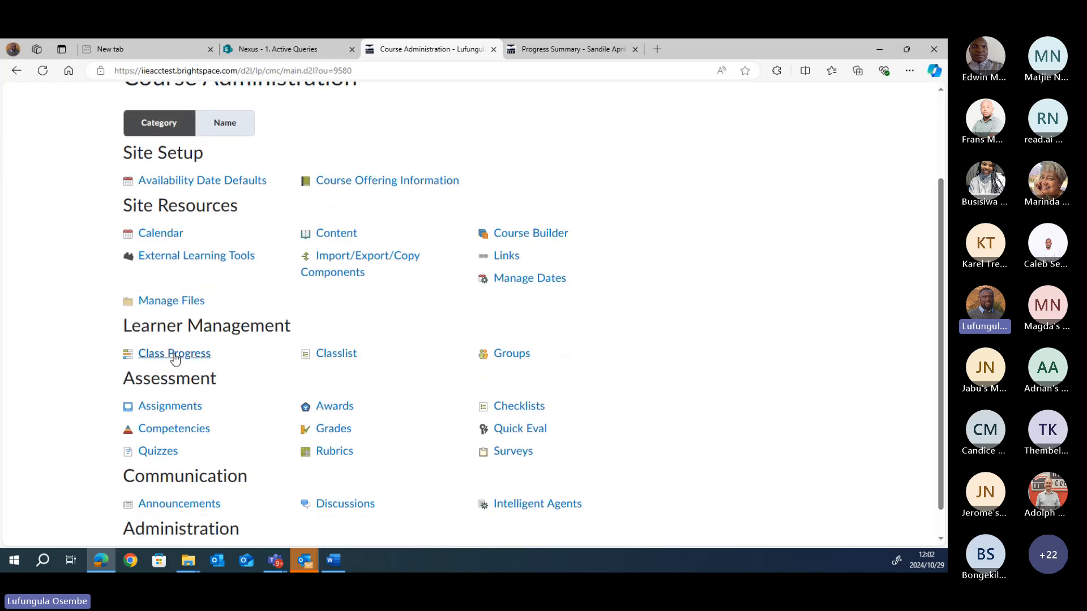
pyautogui.click(167, 407)
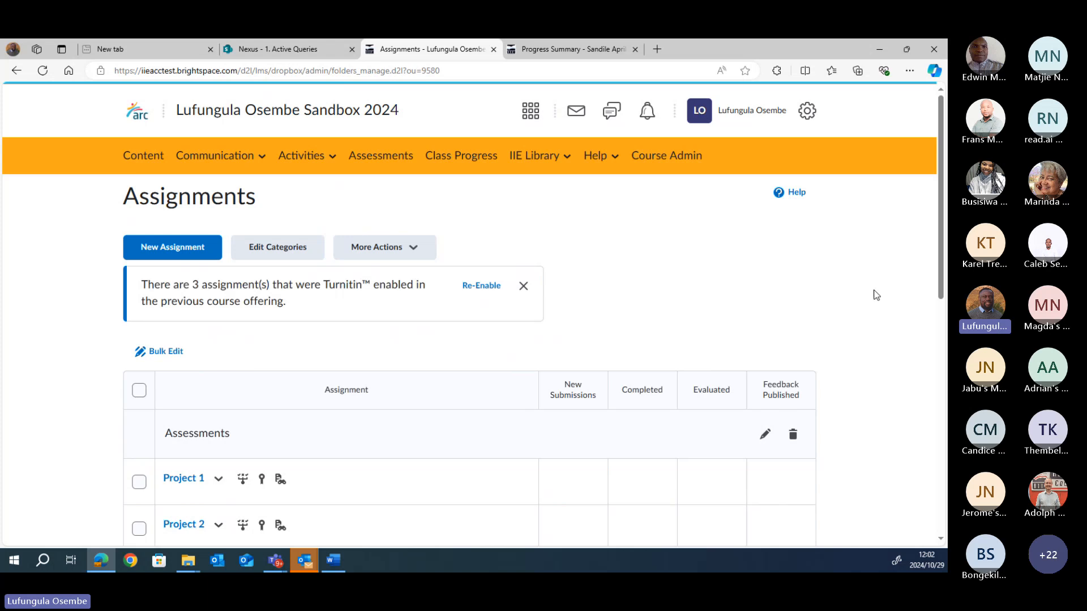
pyautogui.moveTo(940, 283); pyautogui.dragTo(940, 406)
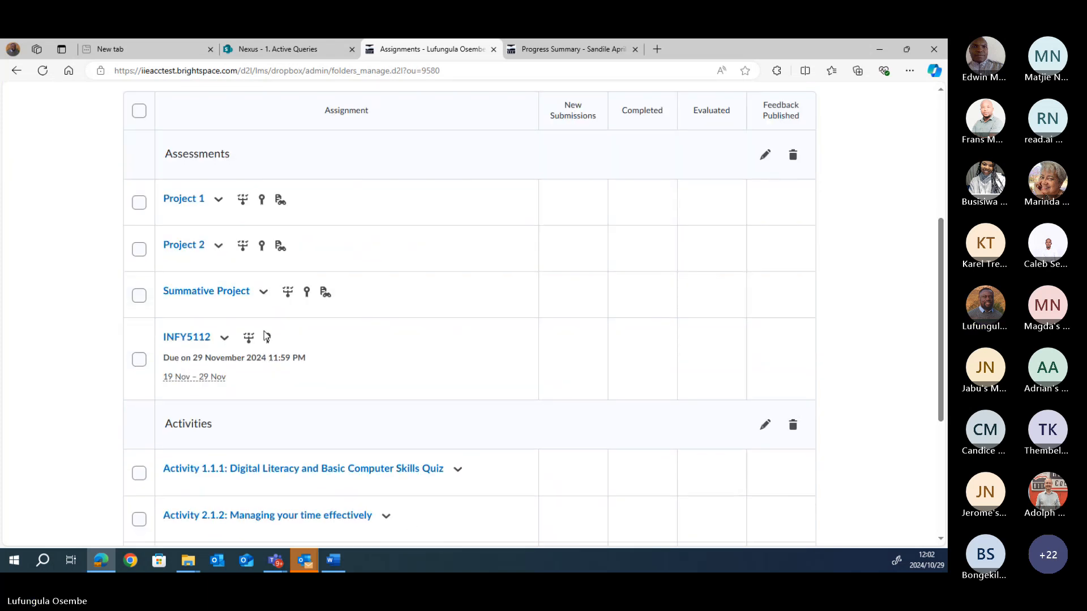
# Step: Choose Hide from Users from INFY5112's dropdown menu
pyautogui.click(225, 340)
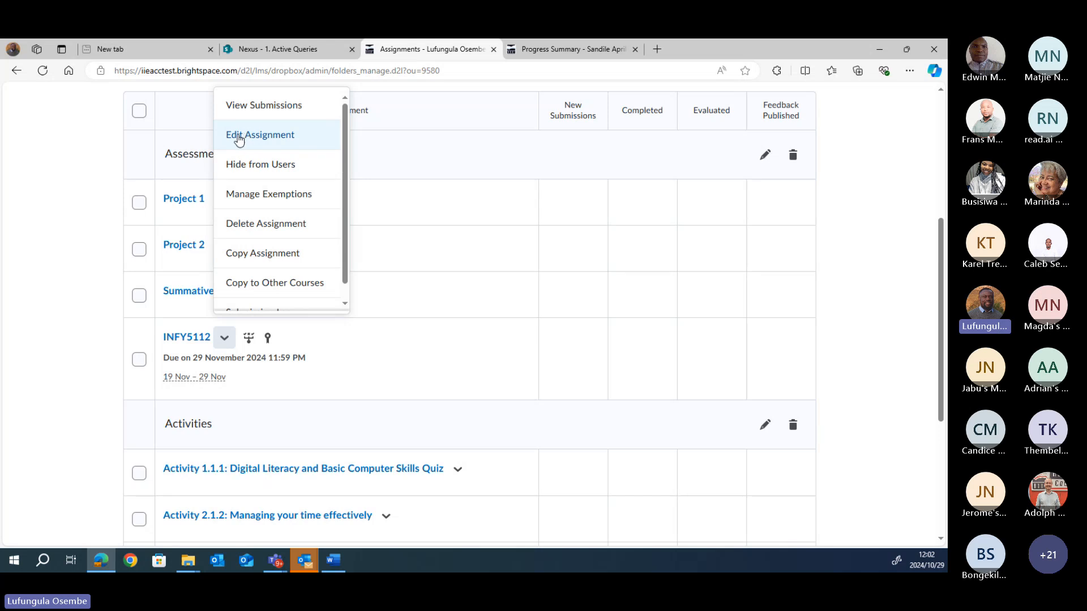
pyautogui.click(258, 166)
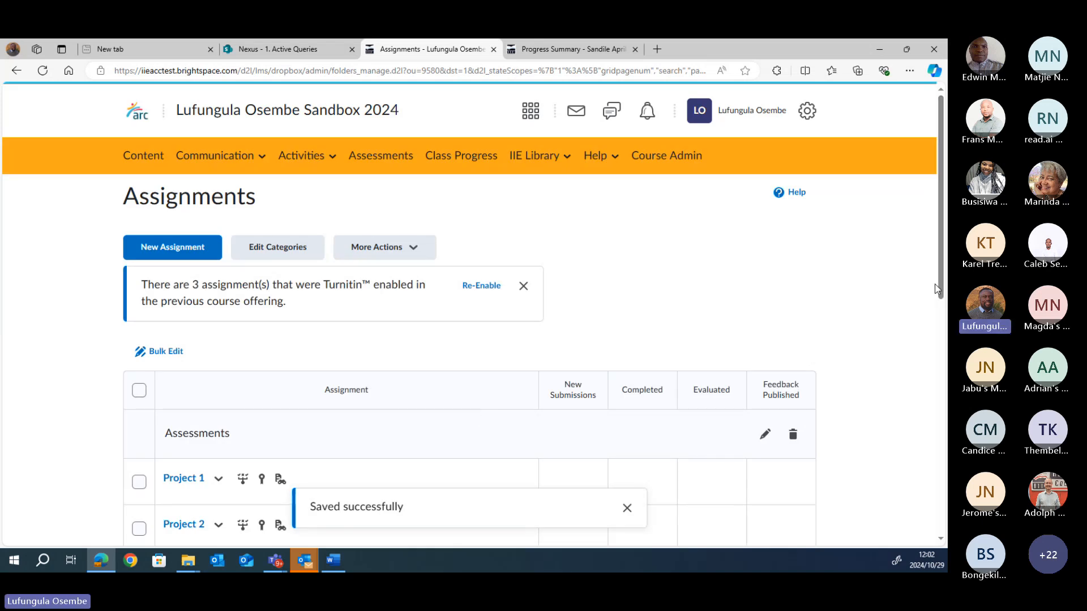
pyautogui.moveTo(946, 289); pyautogui.dragTo(946, 445)
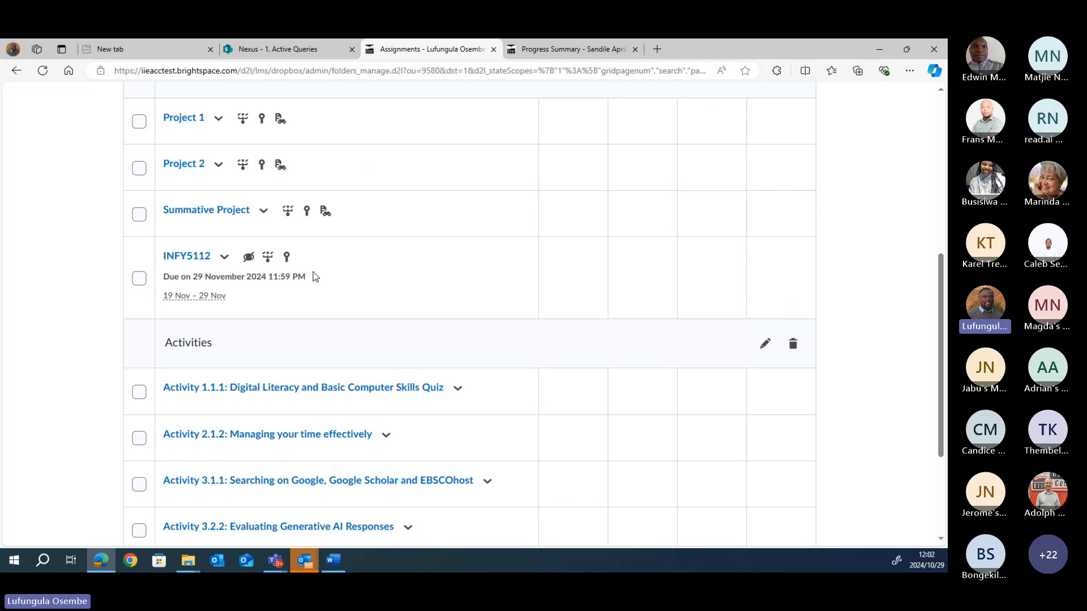
pyautogui.moveTo(213, 296)
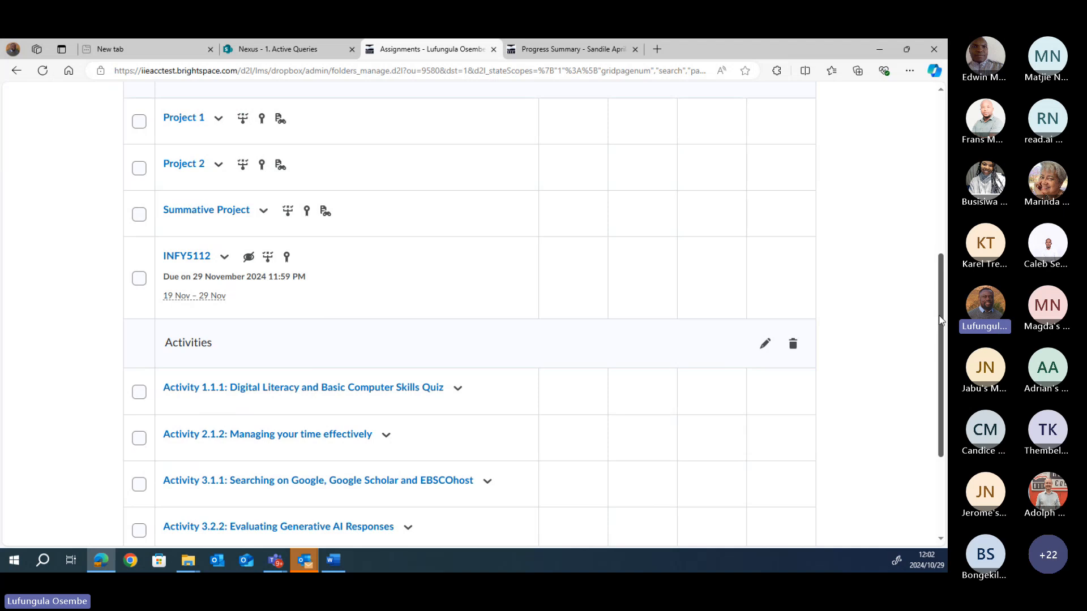
pyautogui.moveTo(941, 320); pyautogui.dragTo(925, 258)
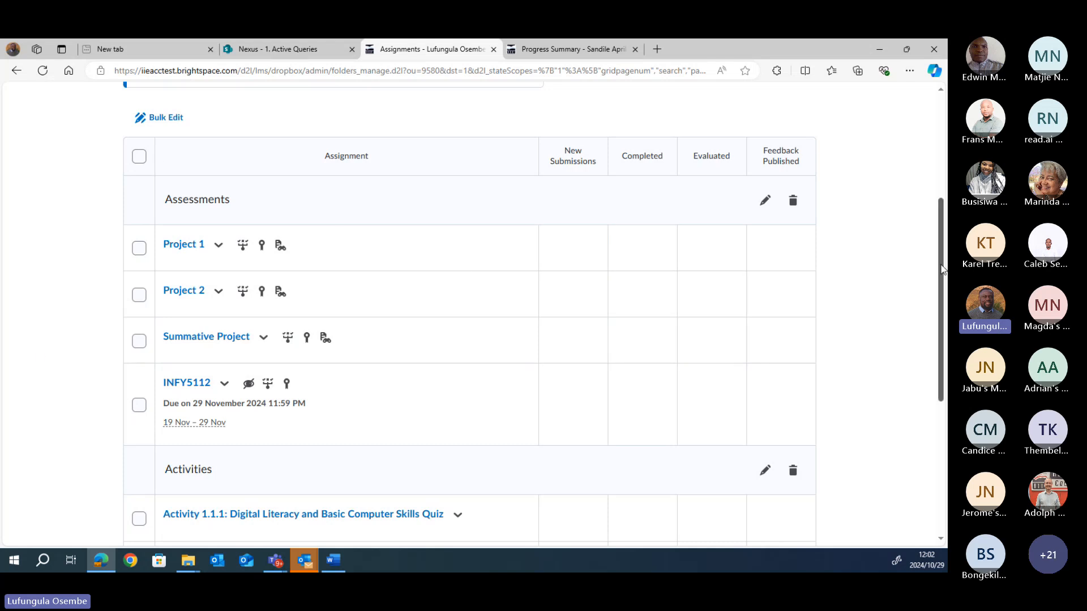
pyautogui.moveTo(941, 270); pyautogui.dragTo(946, 220)
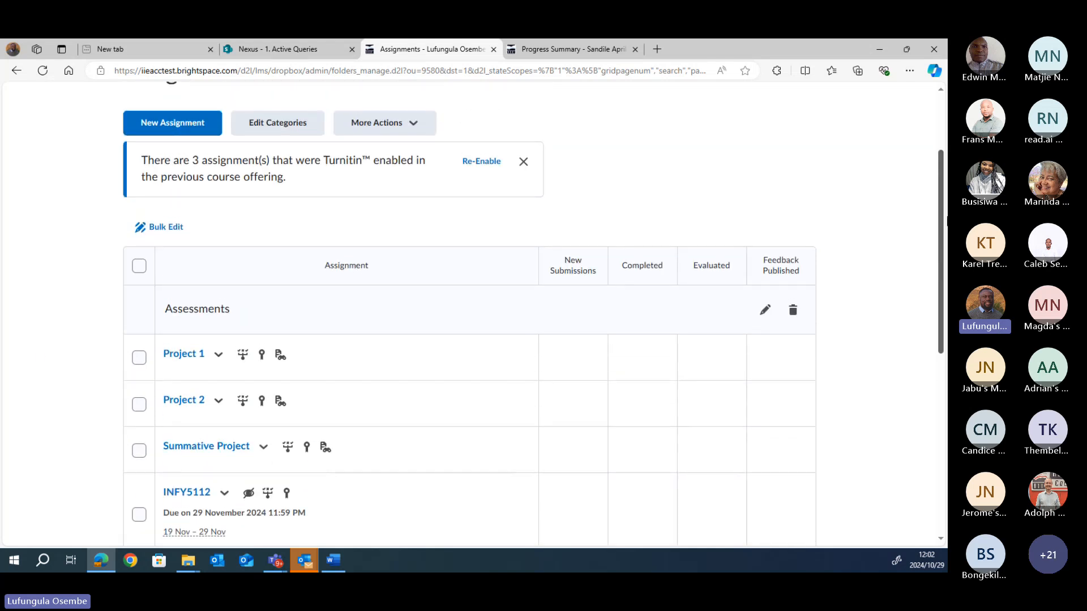
pyautogui.click(418, 124)
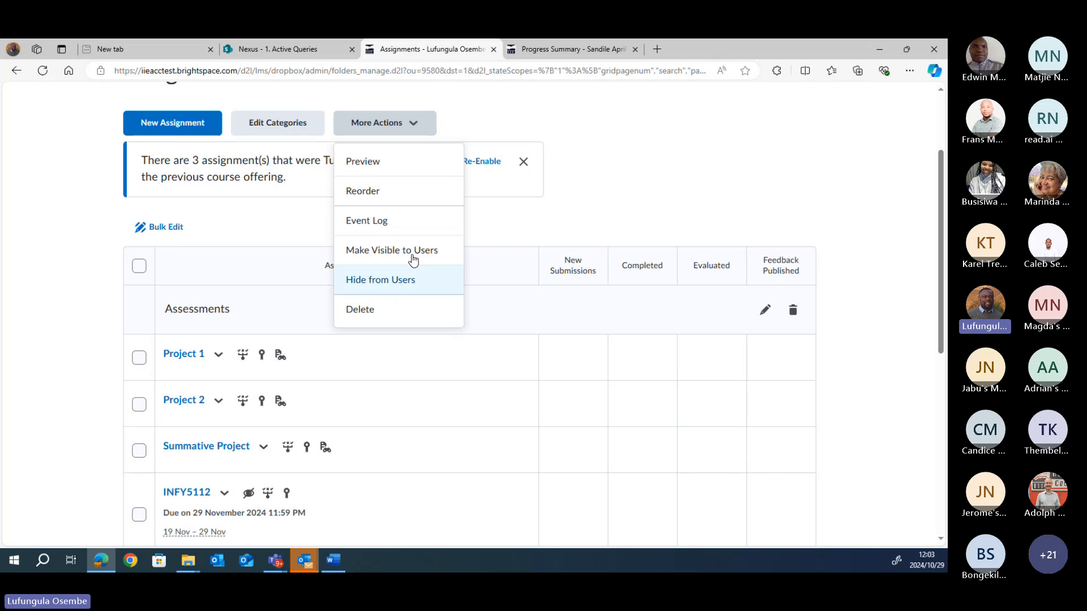
# Step: Close the More Actions dropdown without applying anything and scroll the Assignments list
pyautogui.click(480, 194)
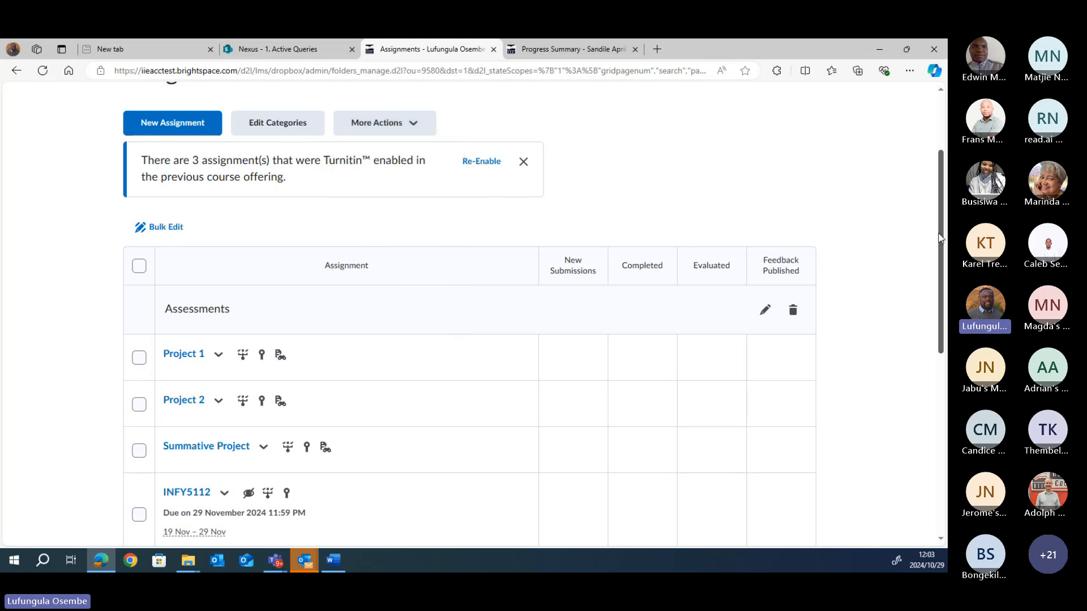
pyautogui.moveTo(942, 236); pyautogui.dragTo(946, 201)
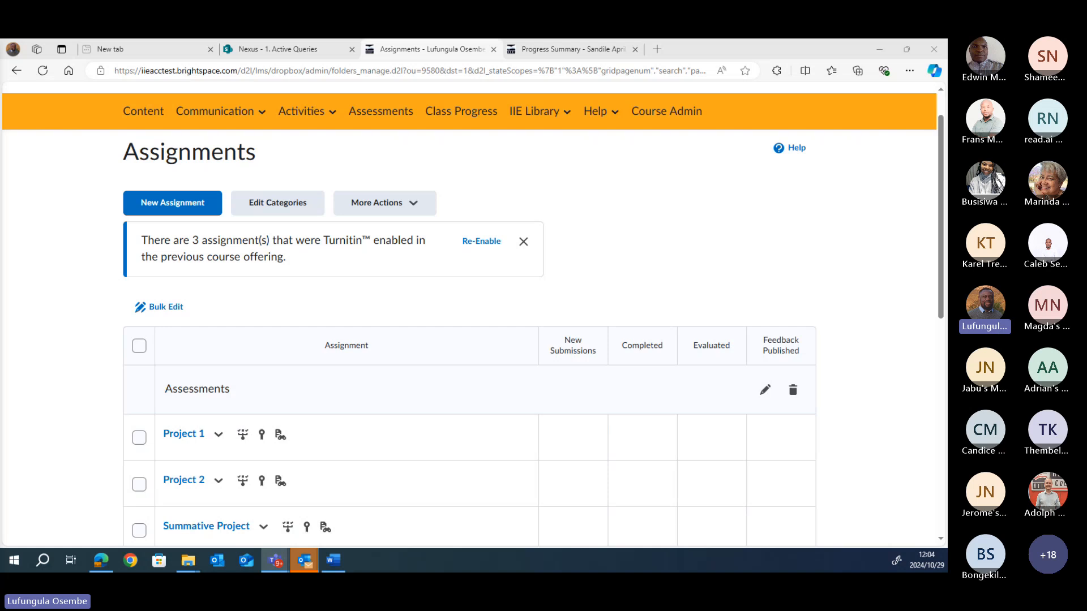
# Step: Dismiss the Turnitin re-enable banner and scroll to the hidden INFY5112 under Assessments
pyautogui.click(724, 195)
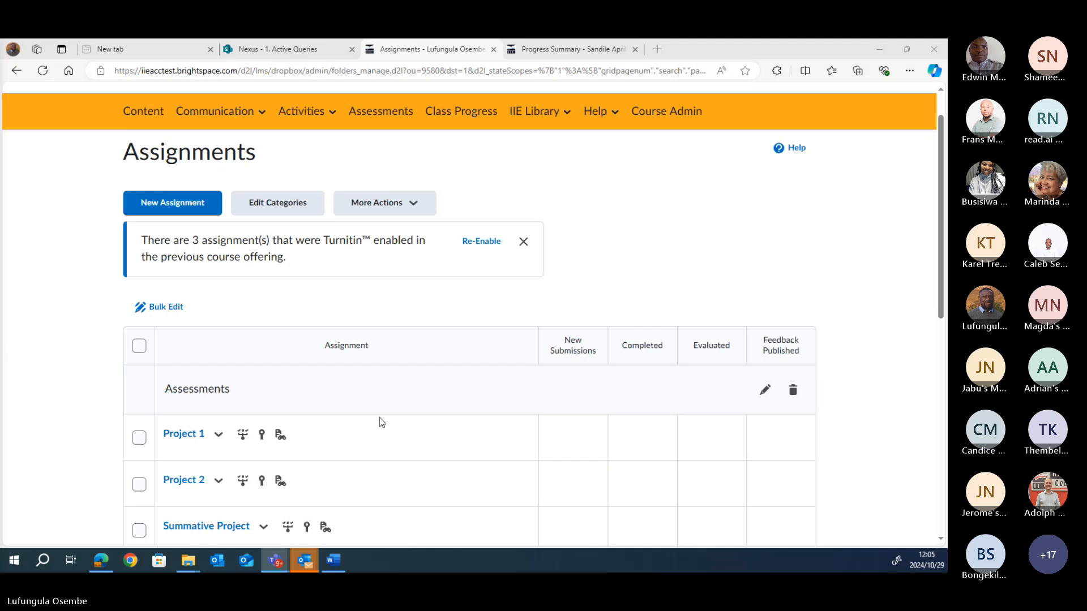
pyautogui.click(409, 268)
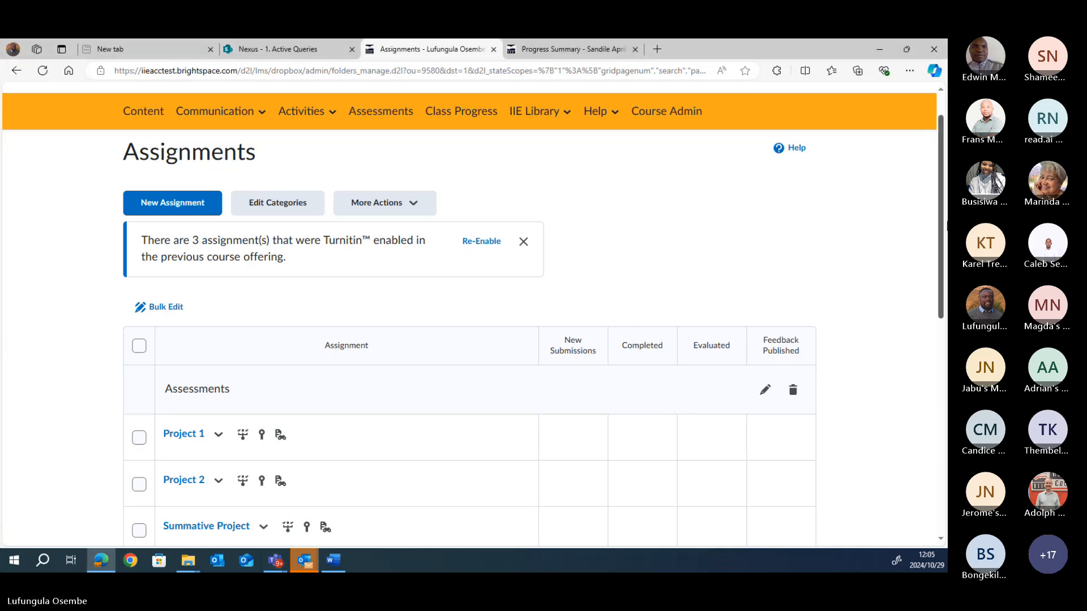
pyautogui.moveTo(944, 238); pyautogui.dragTo(918, 278)
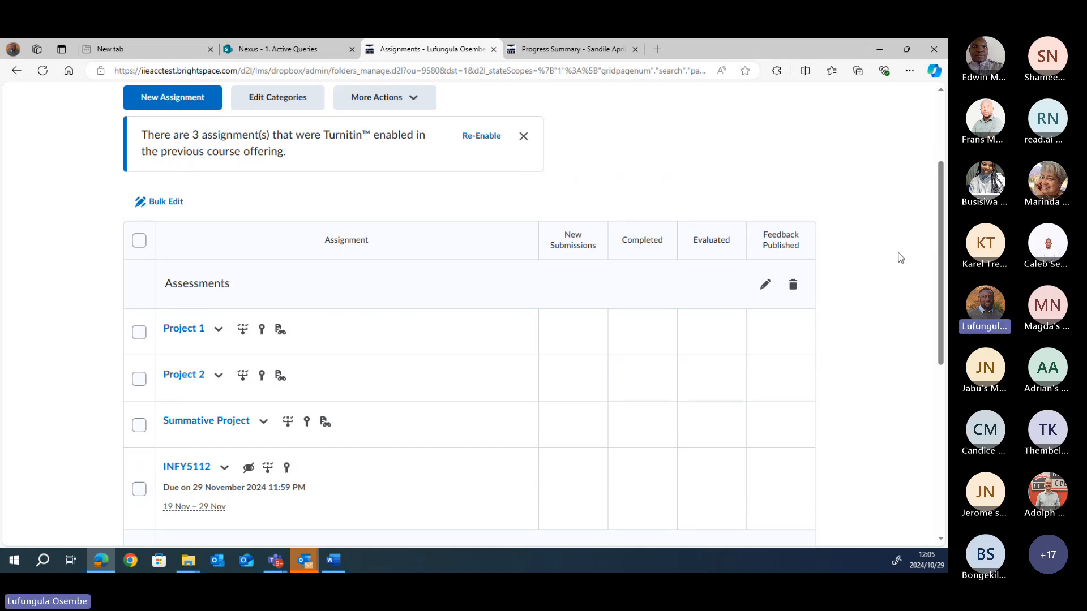
pyautogui.click(523, 136)
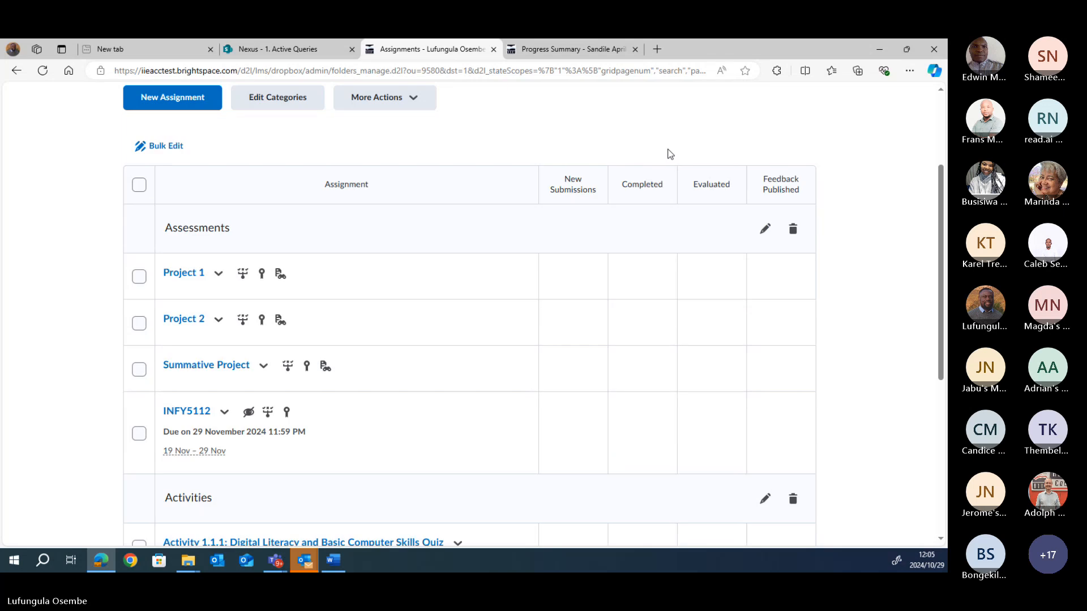
pyautogui.moveTo(940, 217)
pyautogui.mouseDown()
pyautogui.moveTo(946, 297)
pyautogui.moveTo(944, 219)
pyautogui.mouseUp()
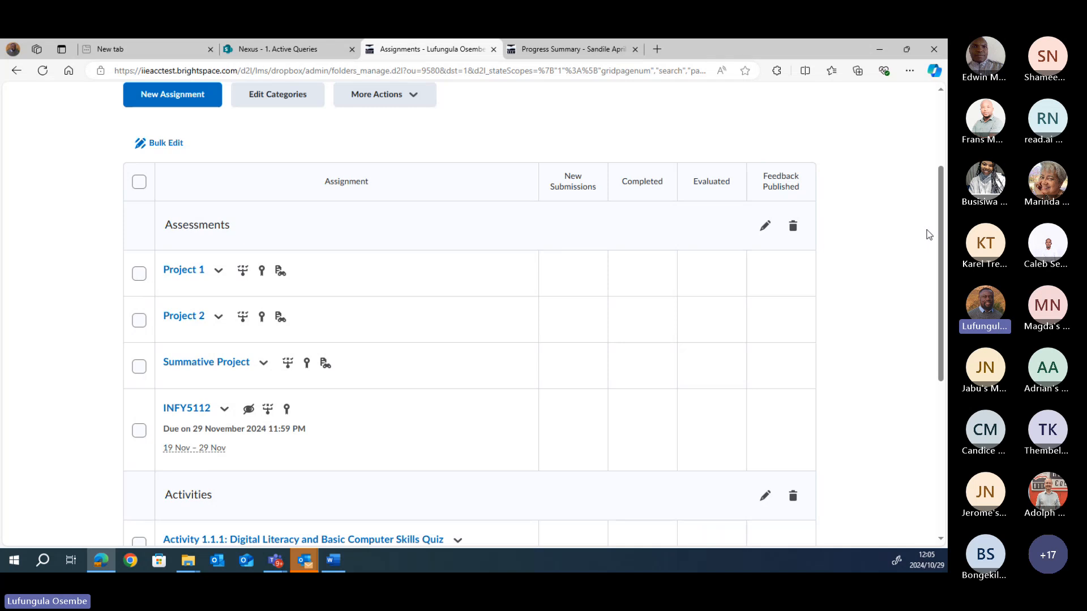
pyautogui.moveTo(942, 239); pyautogui.dragTo(946, 210)
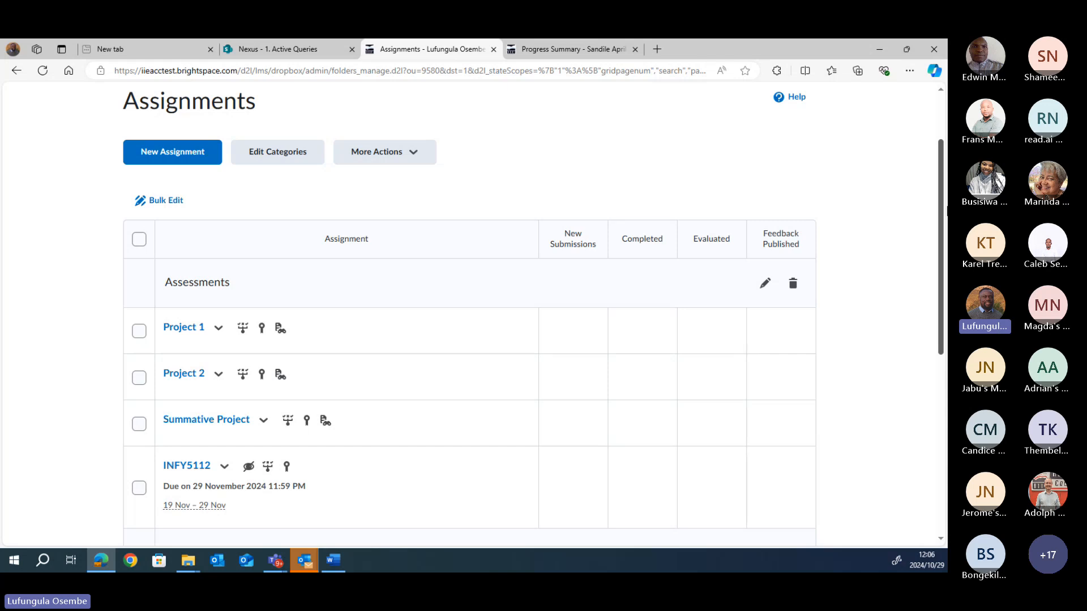
pyautogui.moveTo(947, 207); pyautogui.dragTo(947, 205)
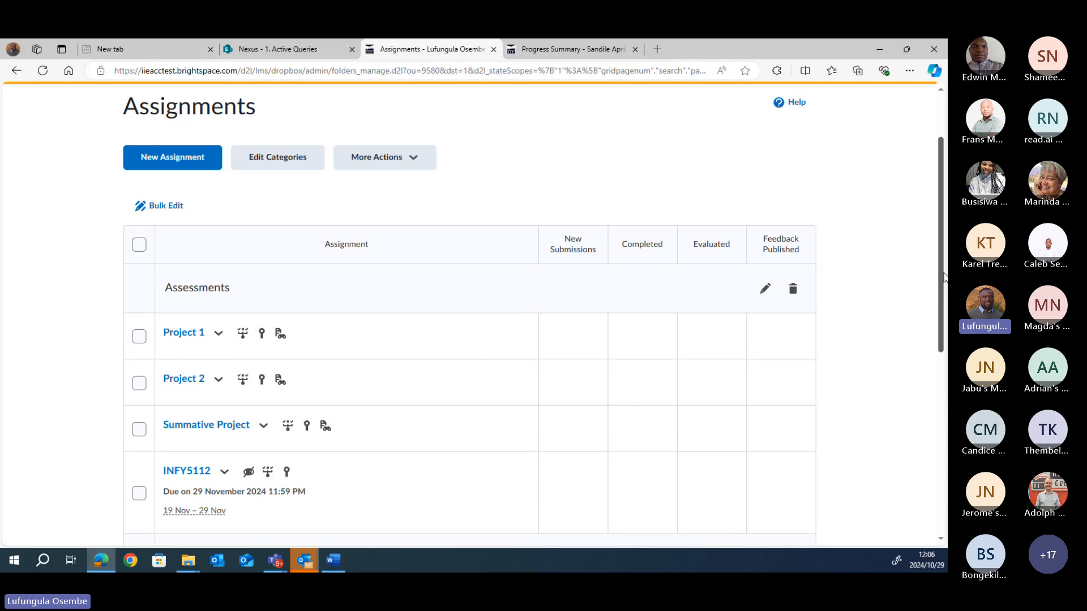
pyautogui.scroll(-1, 944, 303)
pyautogui.scroll(-3, 943, 303)
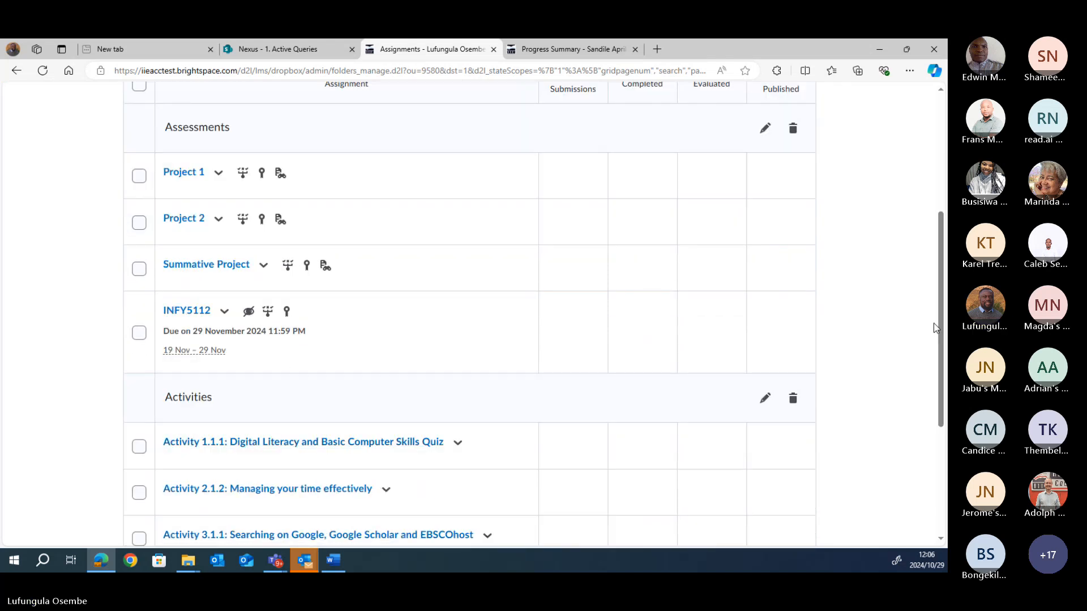
pyautogui.scroll(-1, 942, 362)
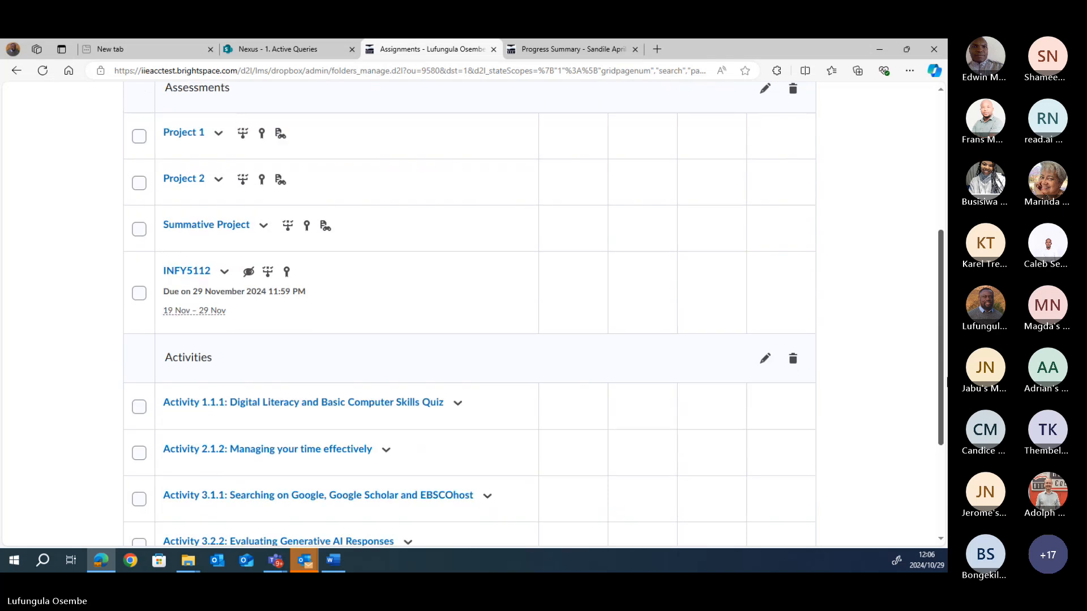
pyautogui.moveTo(944, 382); pyautogui.dragTo(944, 478)
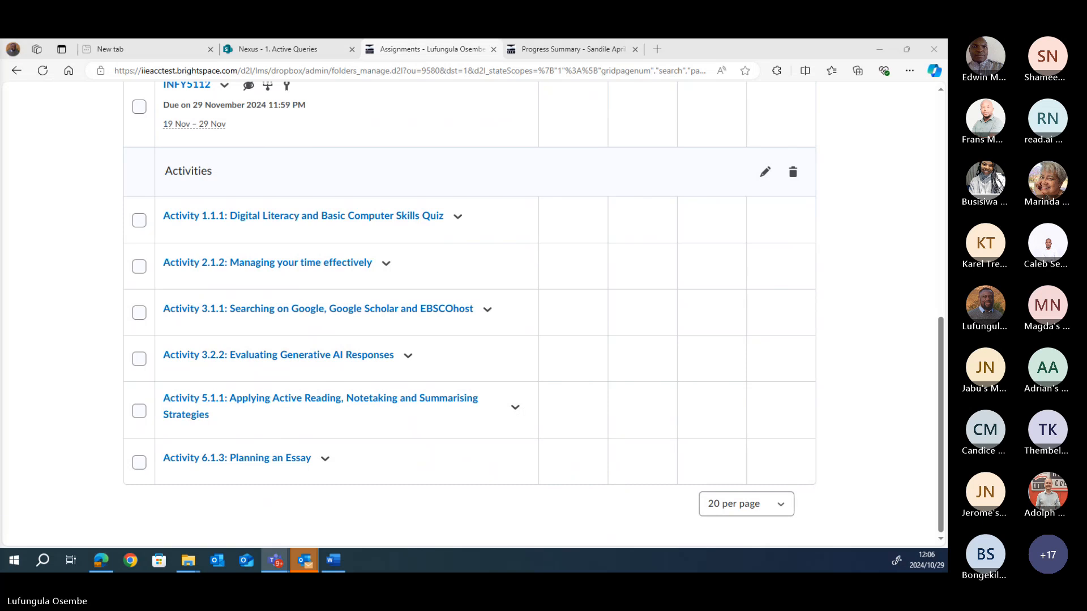
pyautogui.click(851, 179)
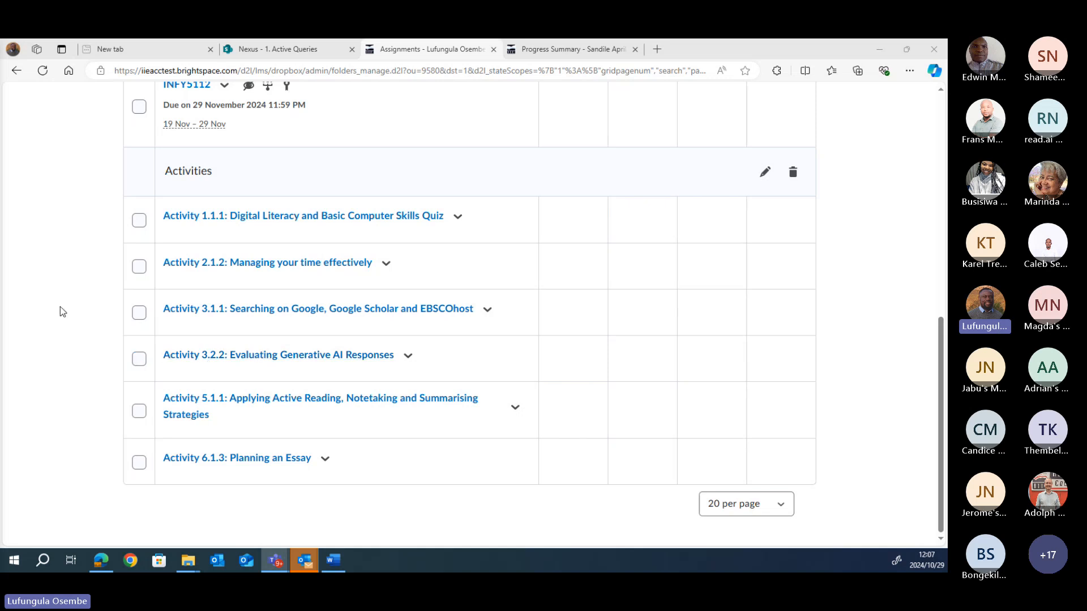
pyautogui.moveTo(937, 378); pyautogui.dragTo(946, 173)
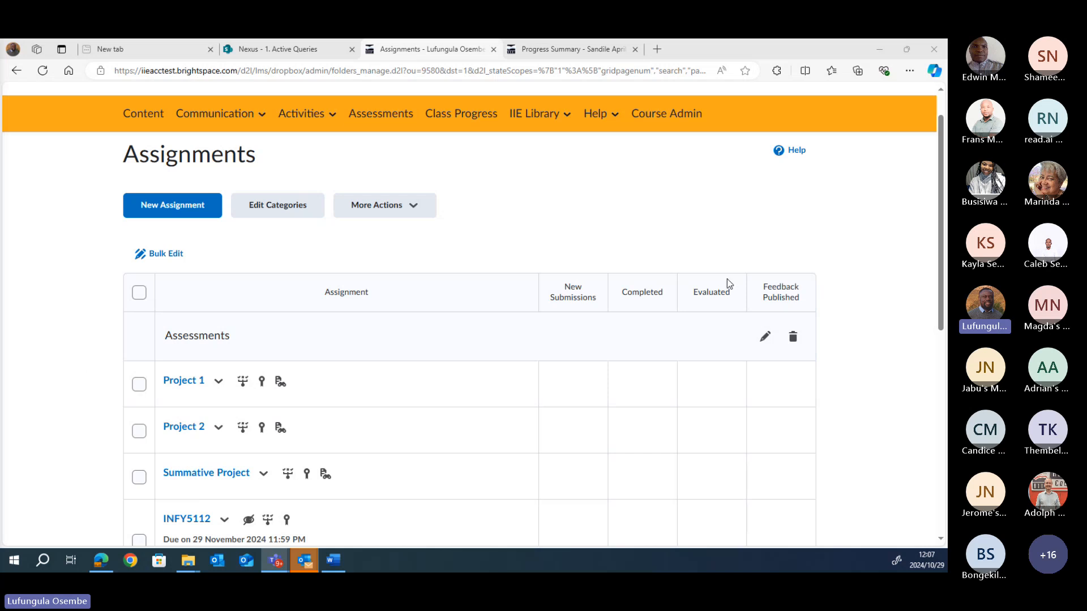
pyautogui.scroll(-1, 912, 317)
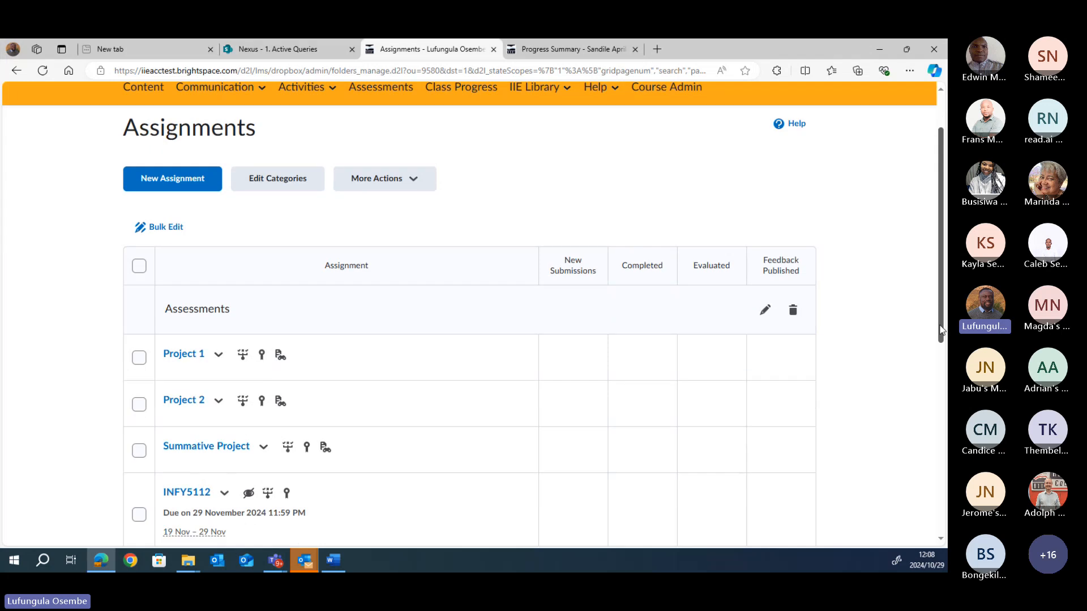